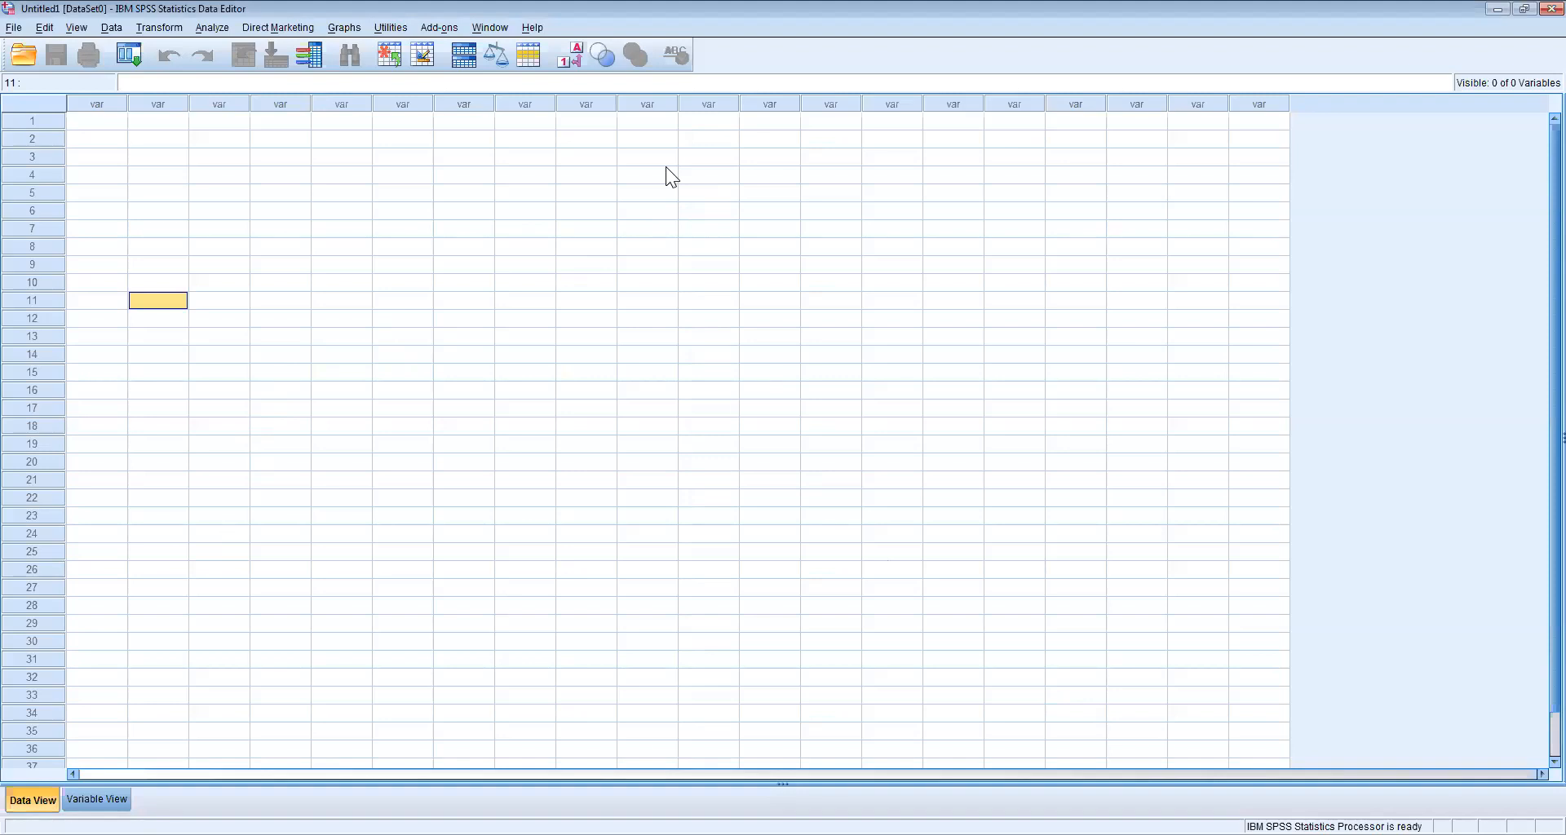
{"action": "left_click", "coordinate": [1523, 13]}
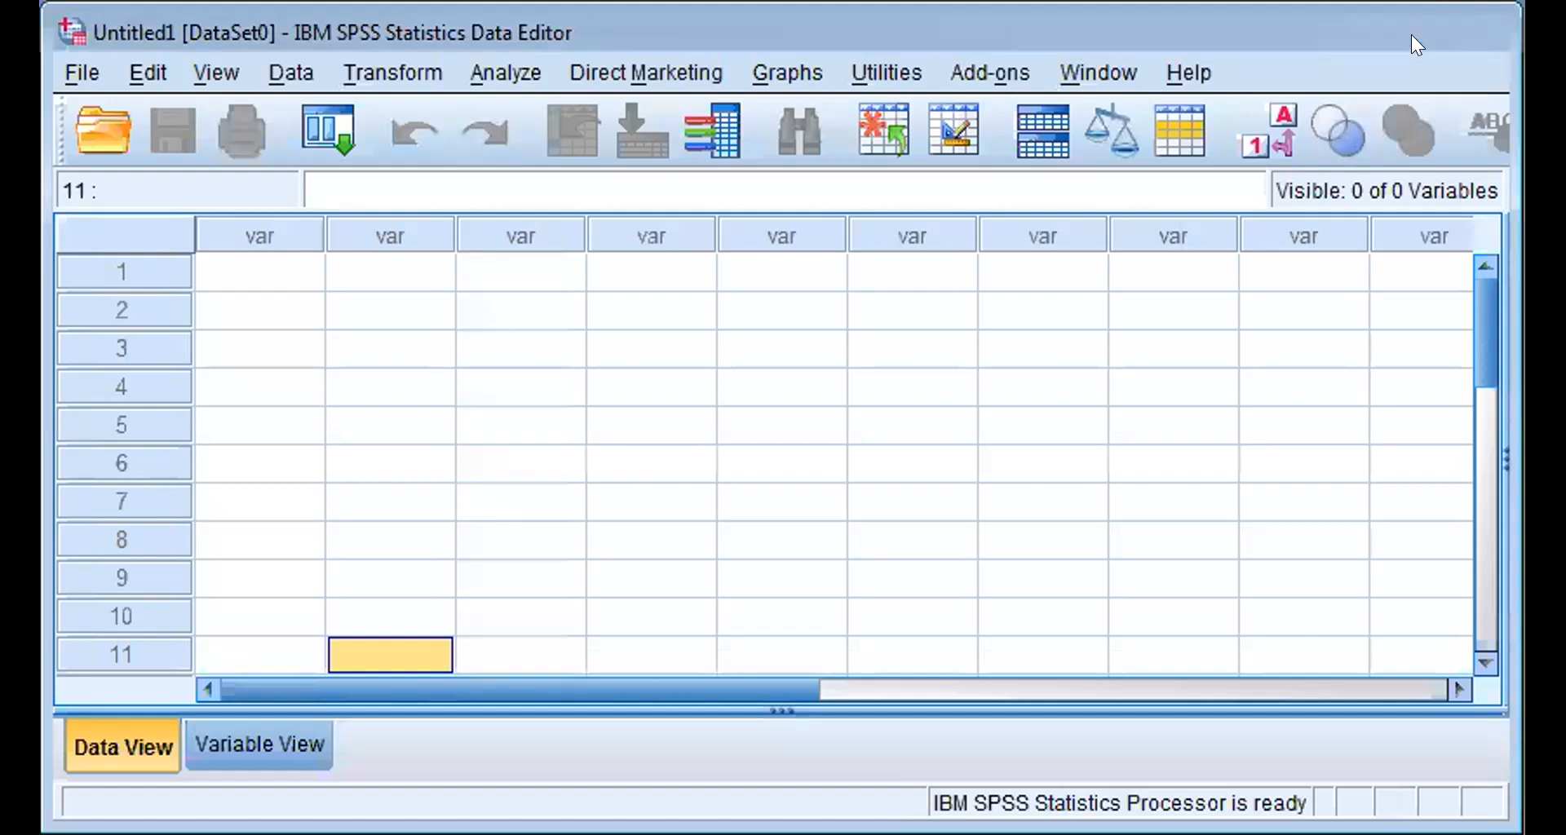
{"action": "left_click", "coordinate": [1411, 35]}
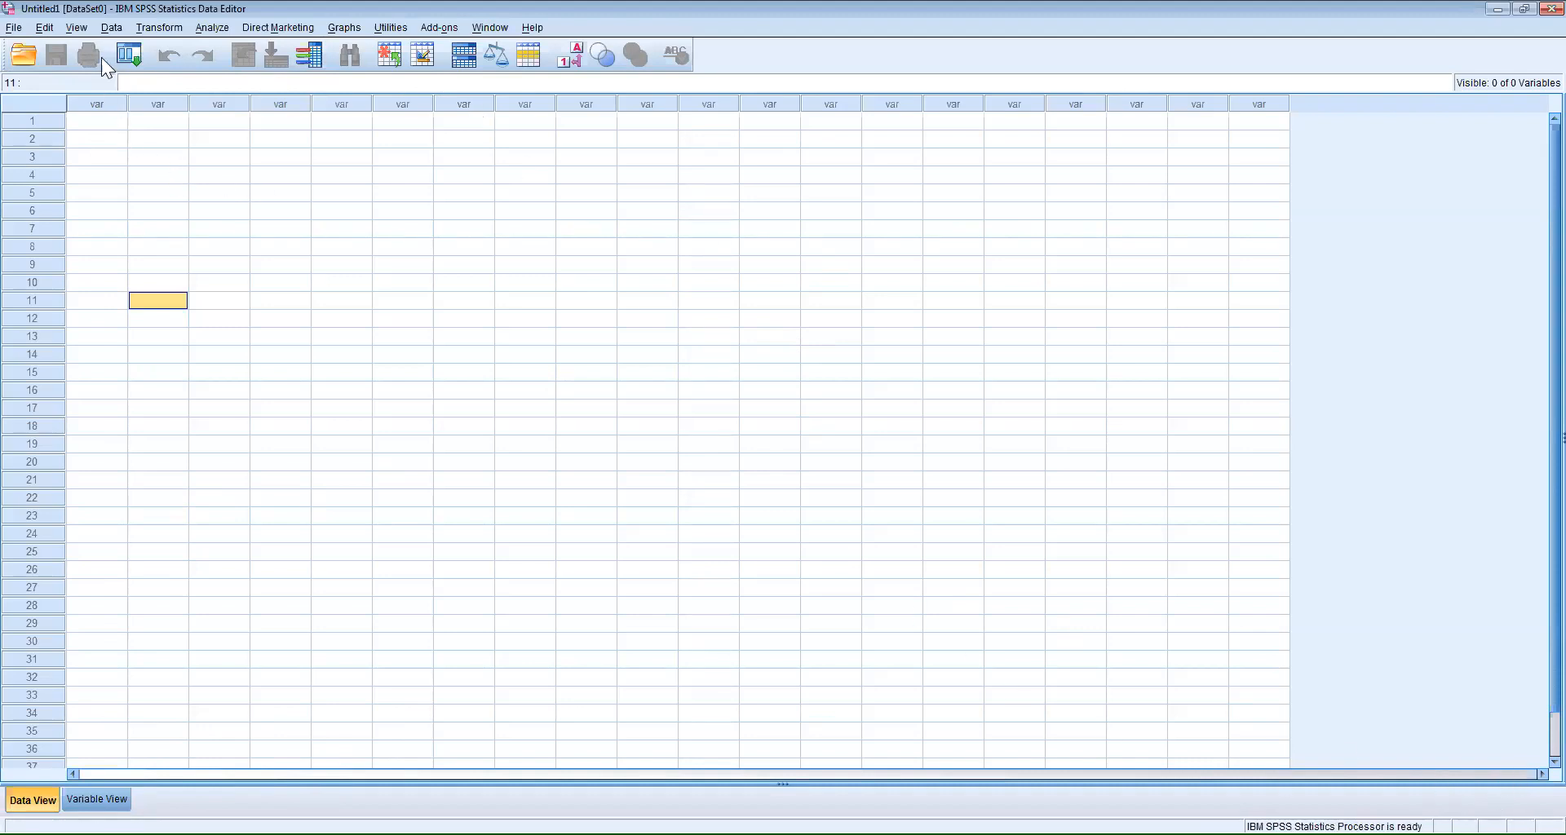
{"action": "left_click", "coordinate": [89, 35]}
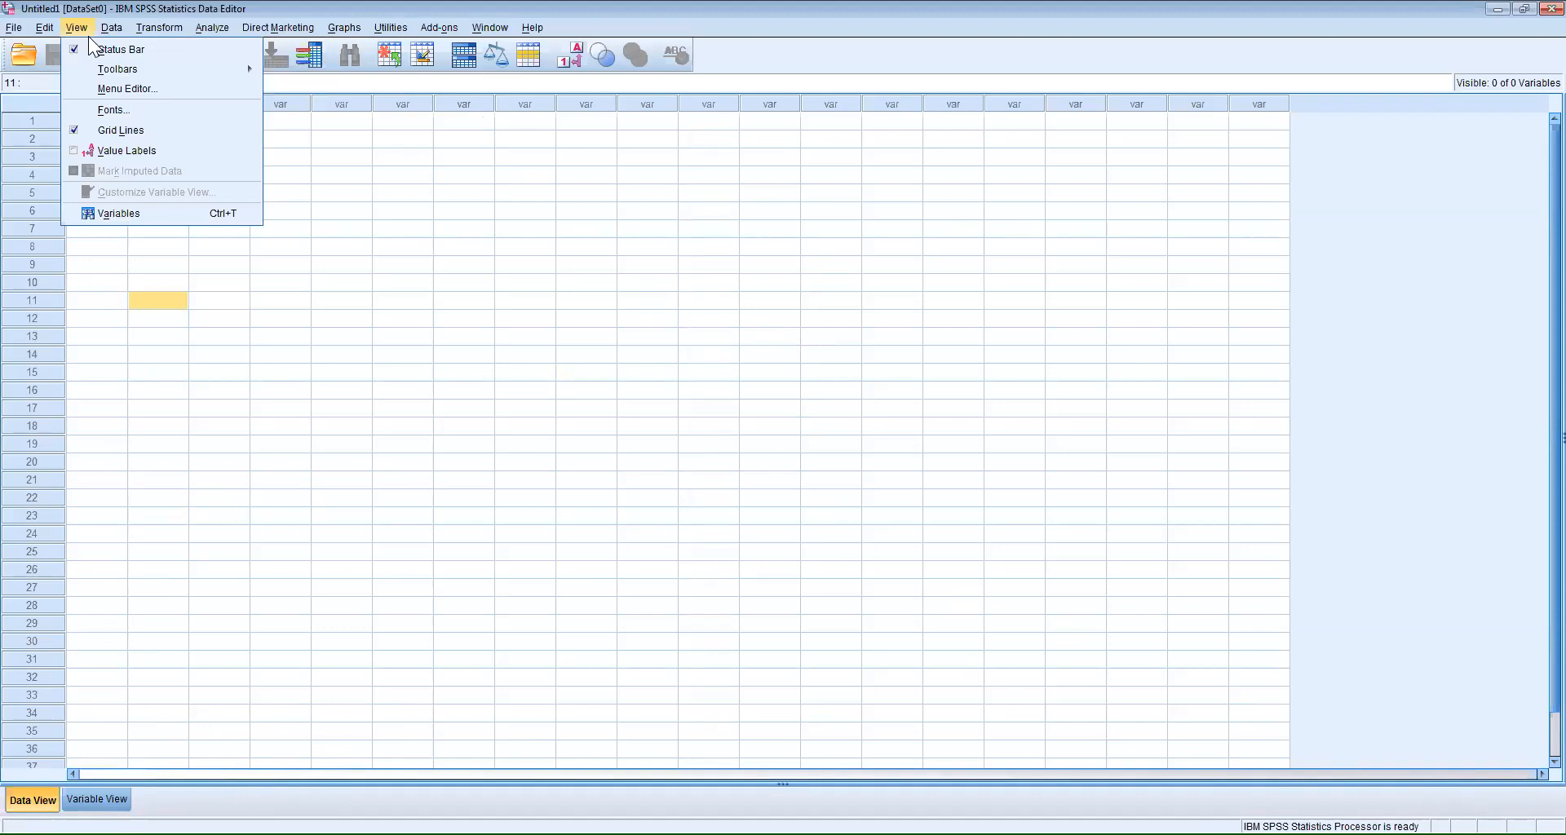
{"action": "left_click", "coordinate": [112, 27]}
{"action": "mouse_move", "coordinate": [70, 33]}
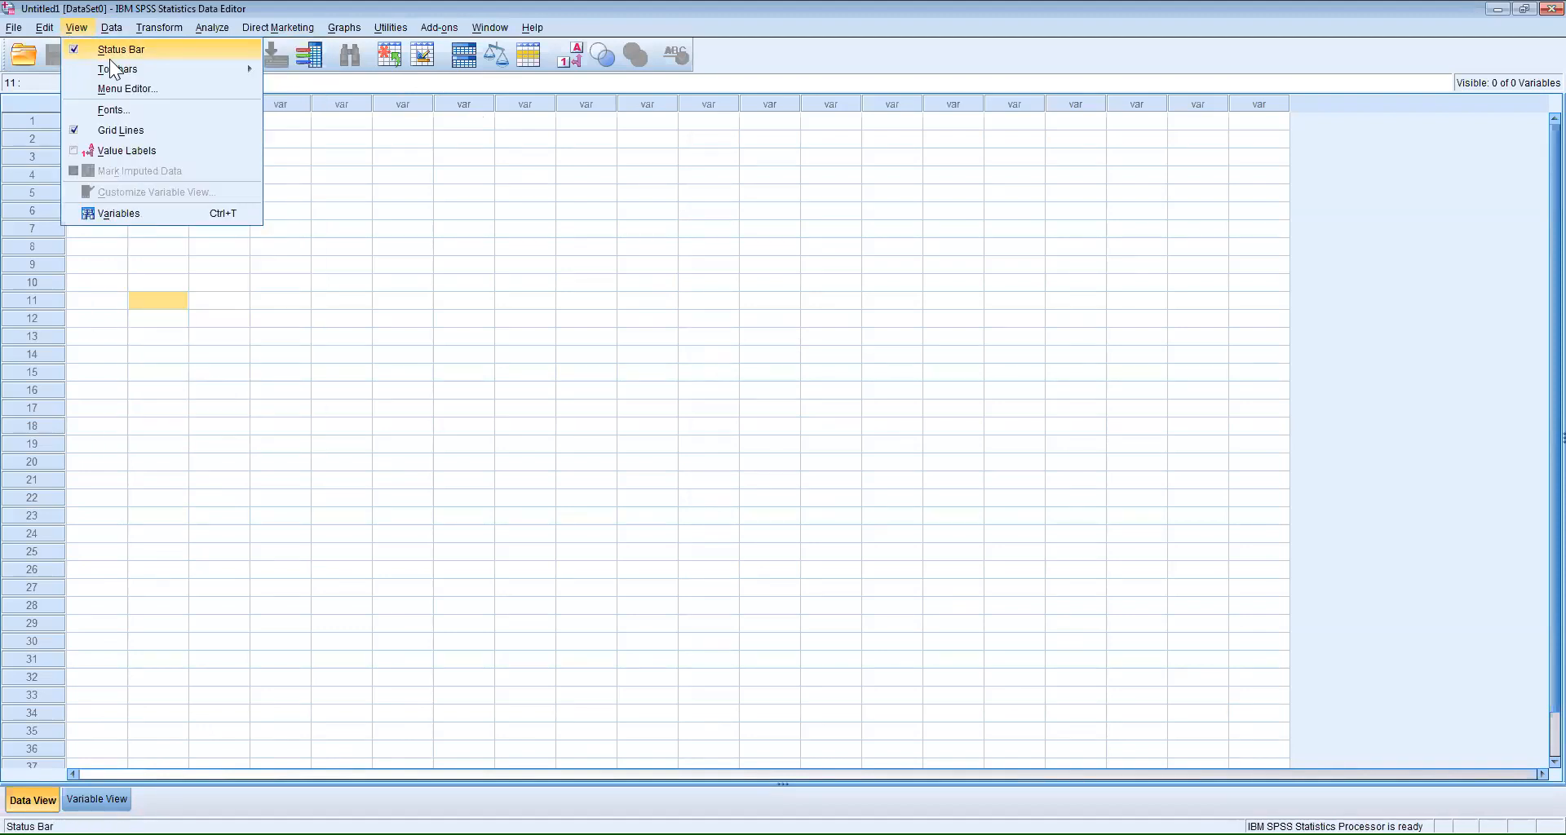
{"action": "mouse_move", "coordinate": [129, 75]}
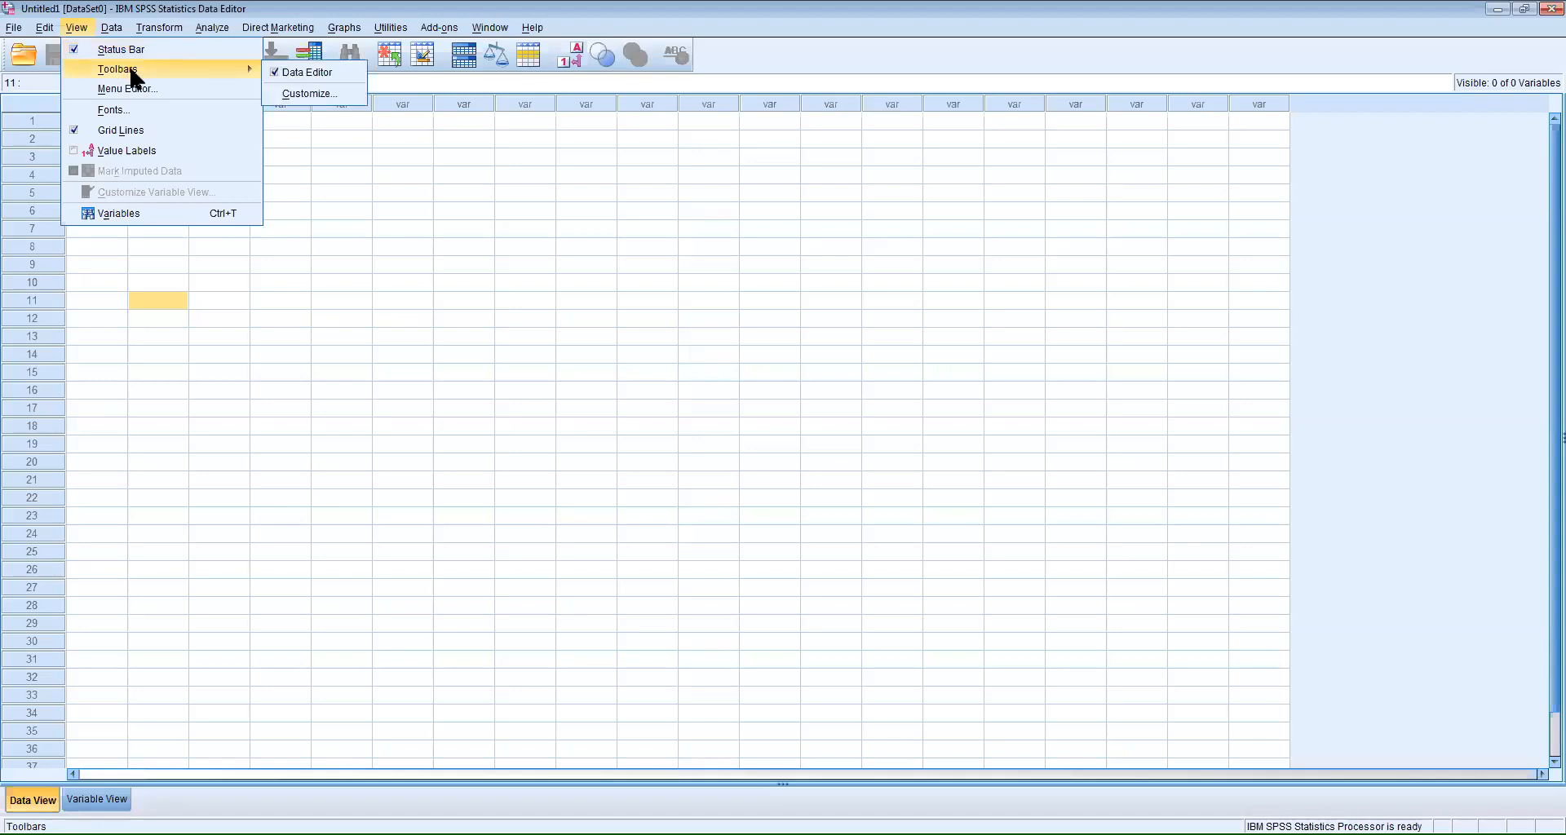
{"action": "left_click", "coordinate": [588, 531]}
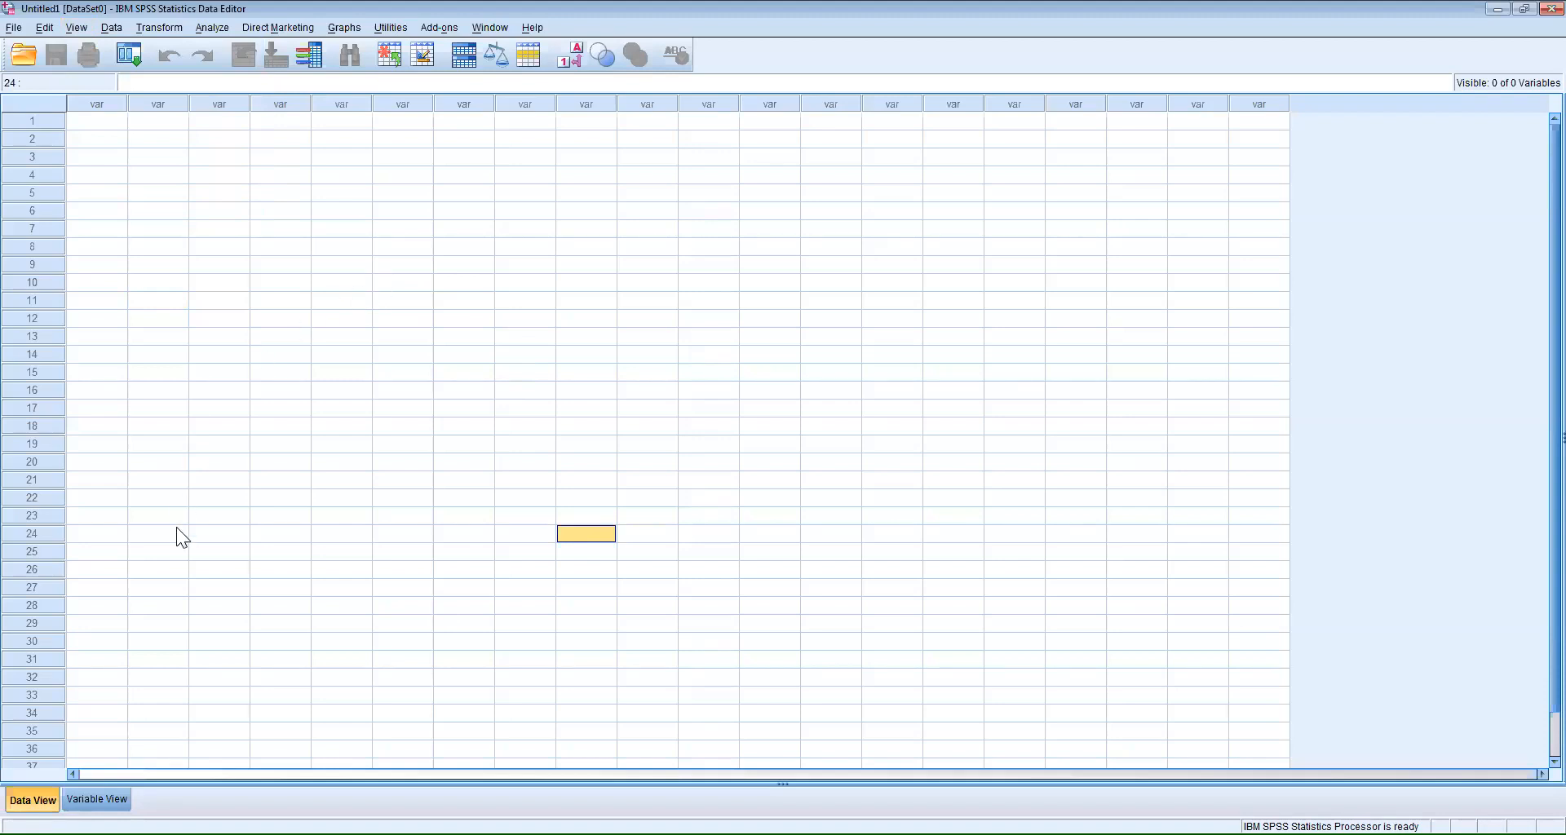
{"action": "left_click", "coordinate": [282, 833]}
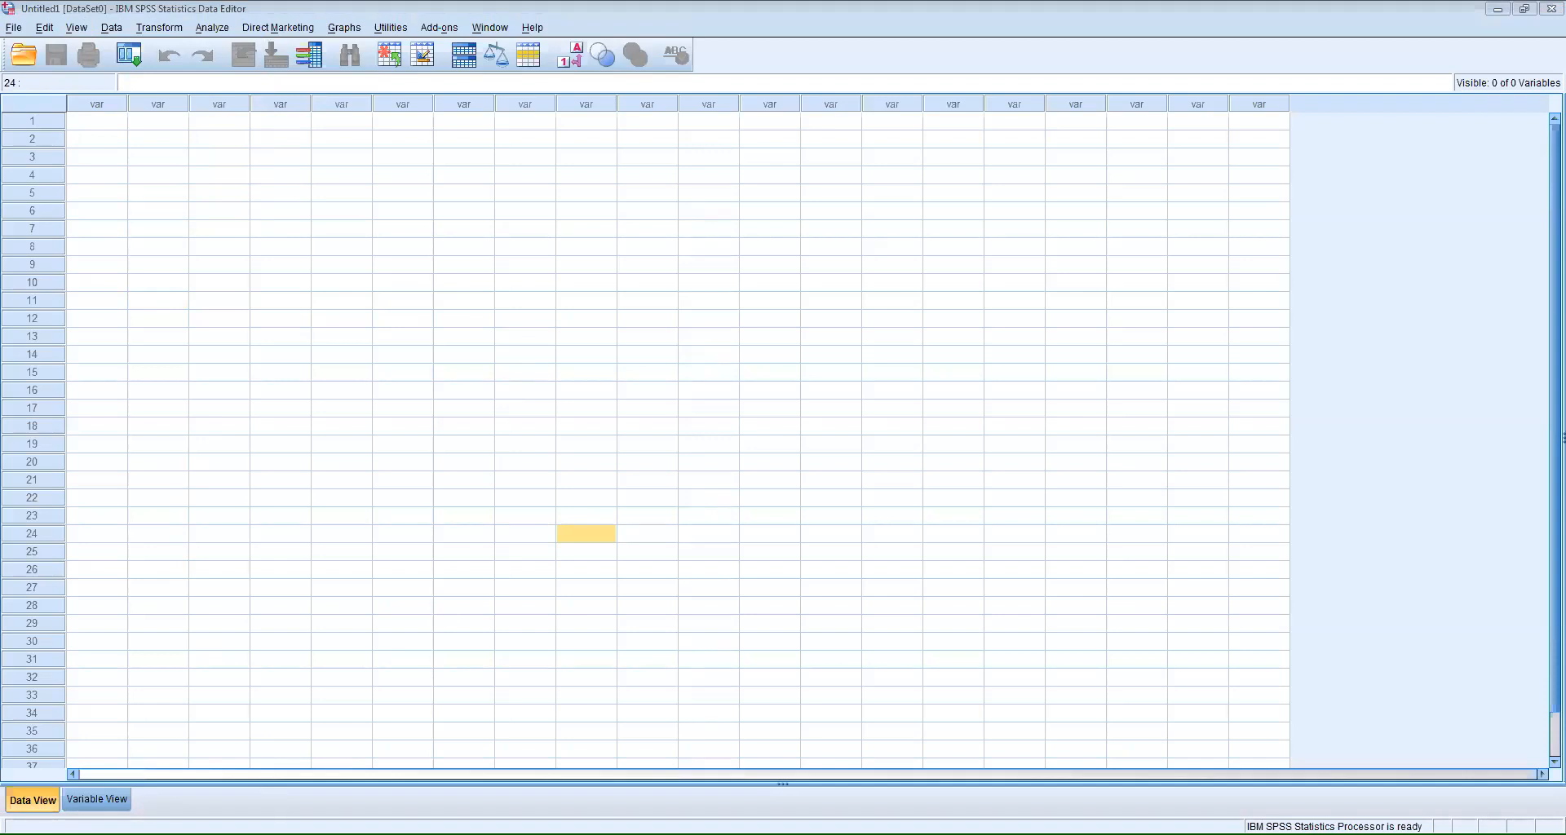
Step: Switch the empty dataset from its data grid to the variable definitions
{"action": "left_click", "coordinate": [101, 801]}
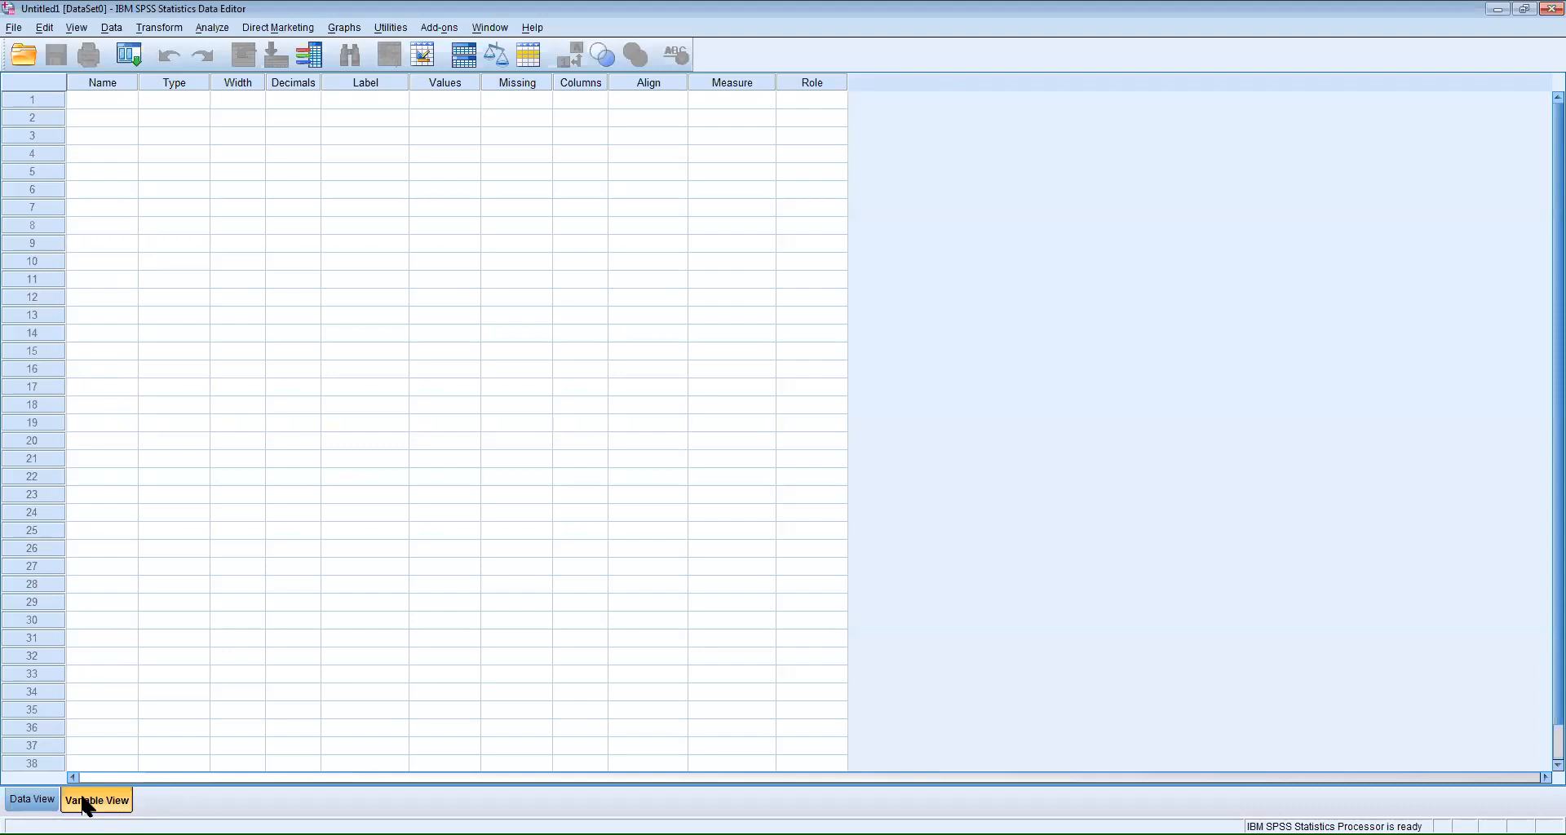
{"action": "left_click", "coordinate": [26, 799]}
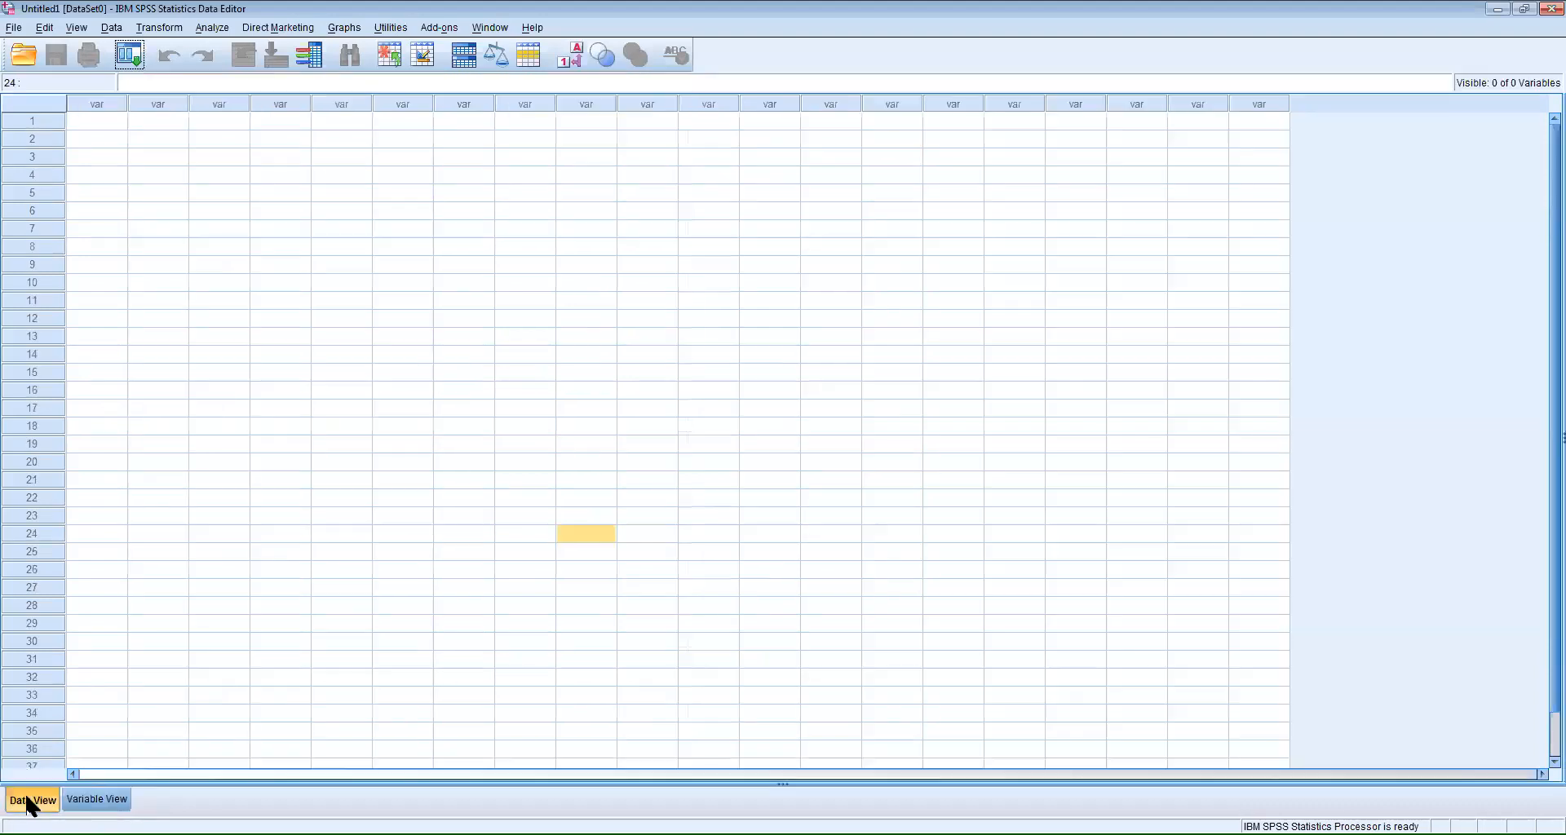
{"action": "left_click", "coordinate": [101, 800]}
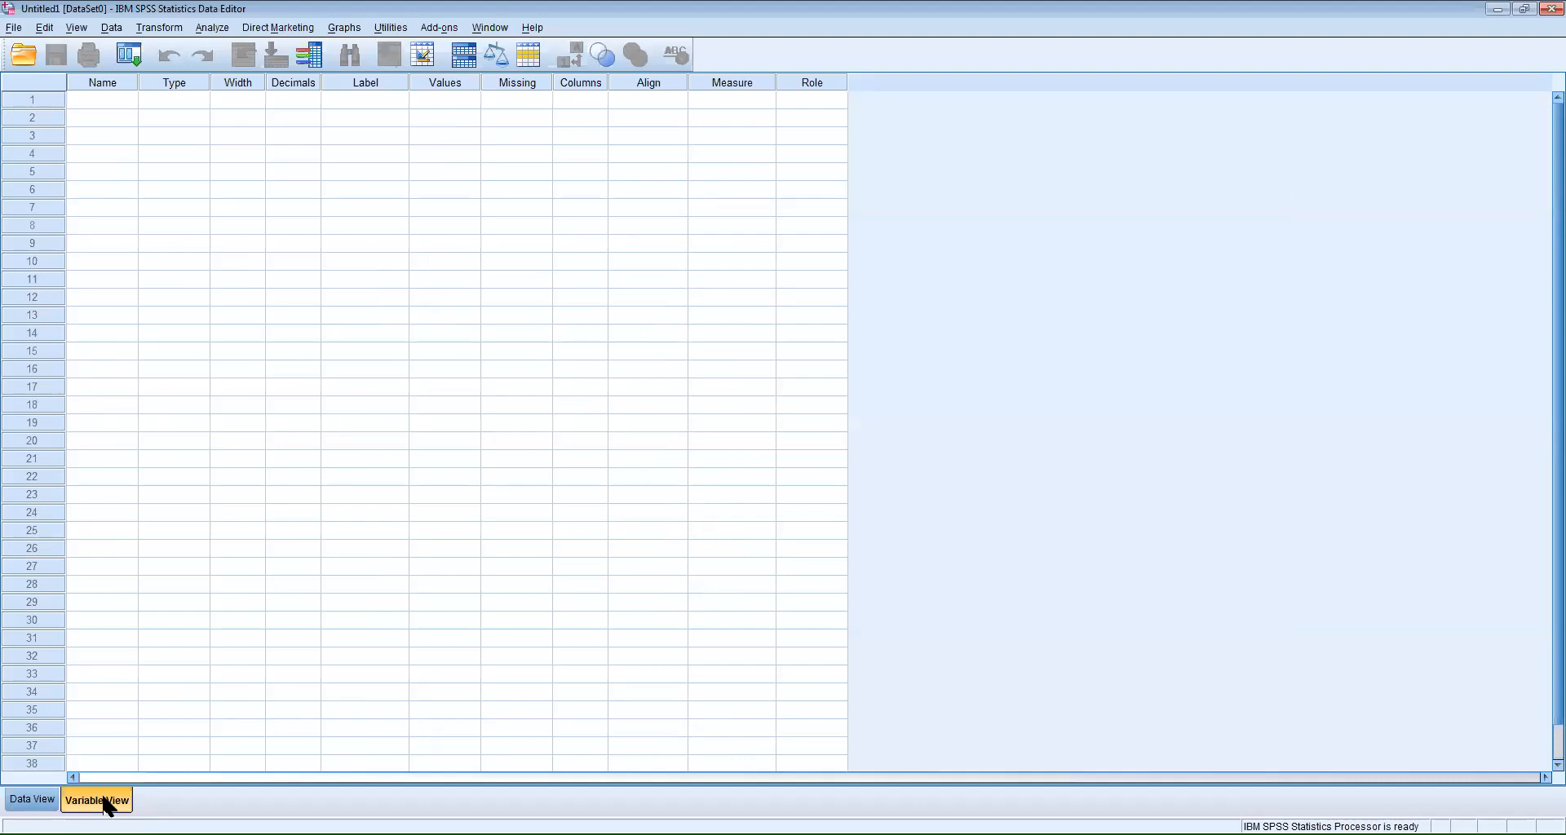
Step: Define five variables named q1, q2, q3, q4 and q5 in the first five rows
{"action": "left_click", "coordinate": [100, 99]}
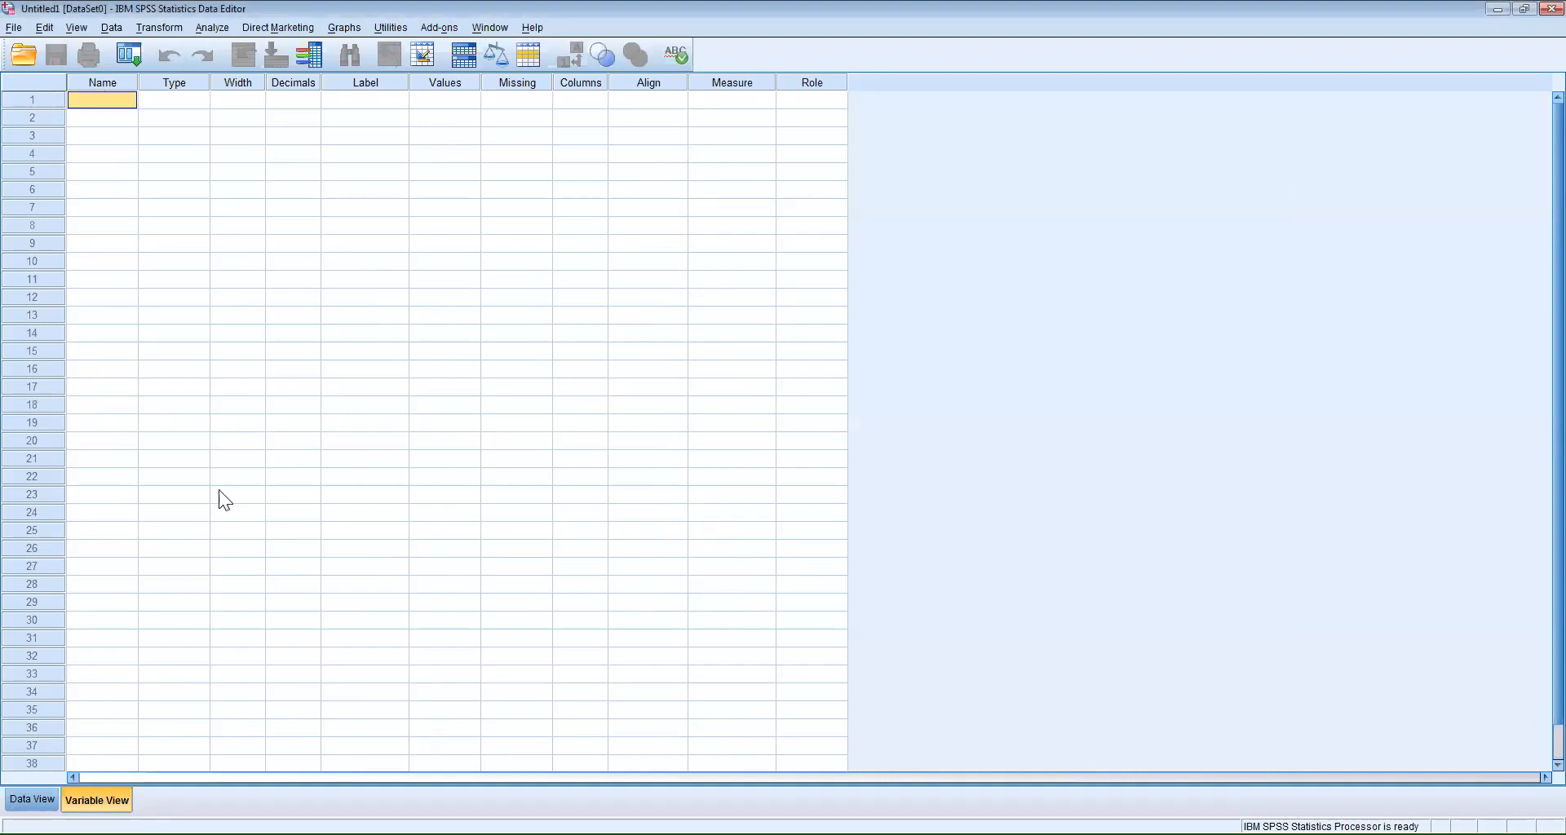
{"action": "type", "text": "q1"}
{"action": "left_click", "coordinate": [92, 117]}
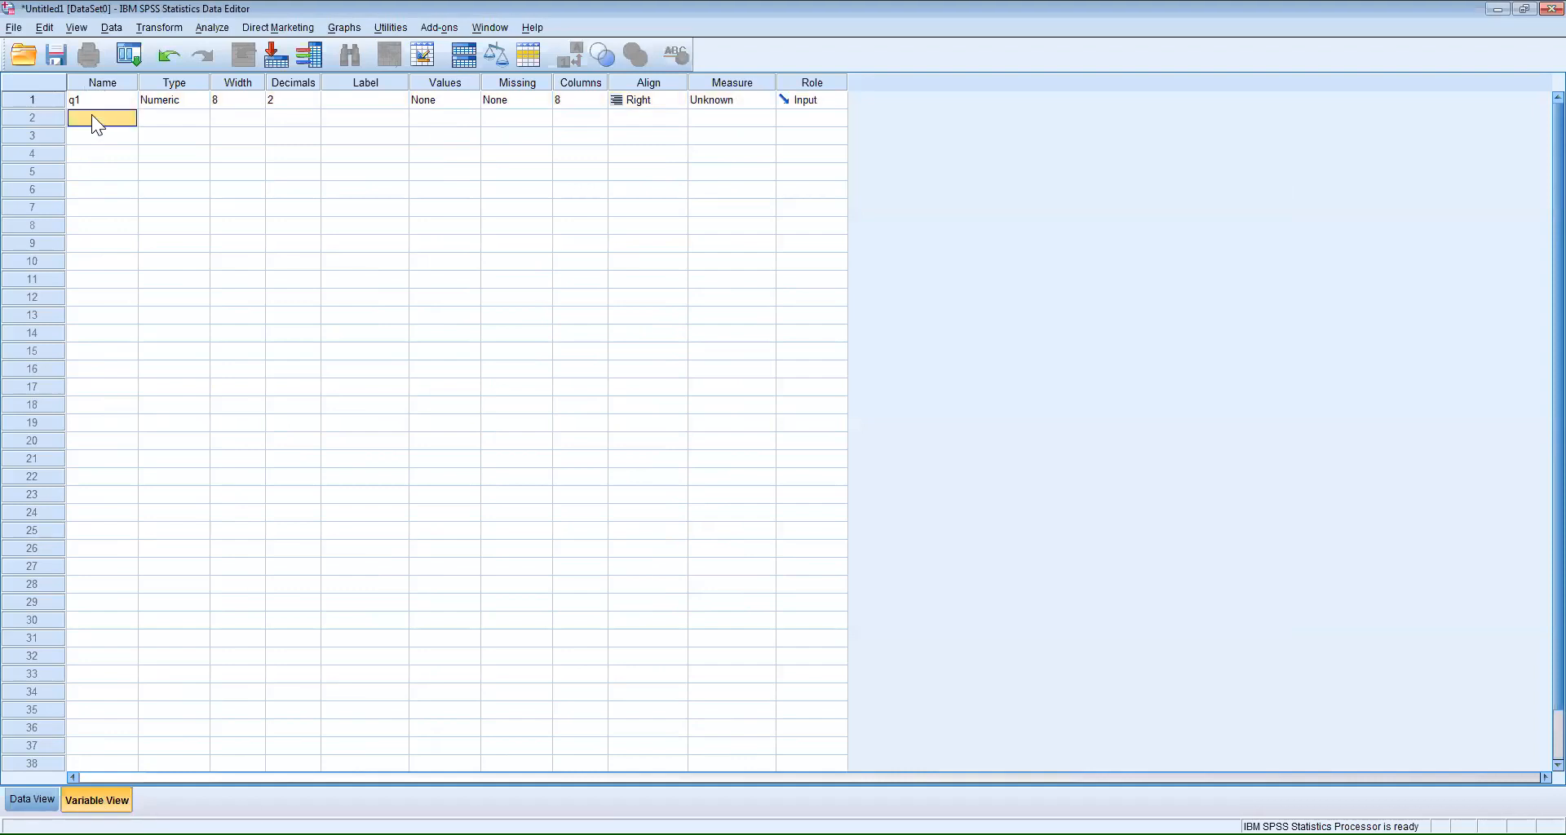
{"action": "type", "text": "q2"}
{"action": "left_click", "coordinate": [100, 132]}
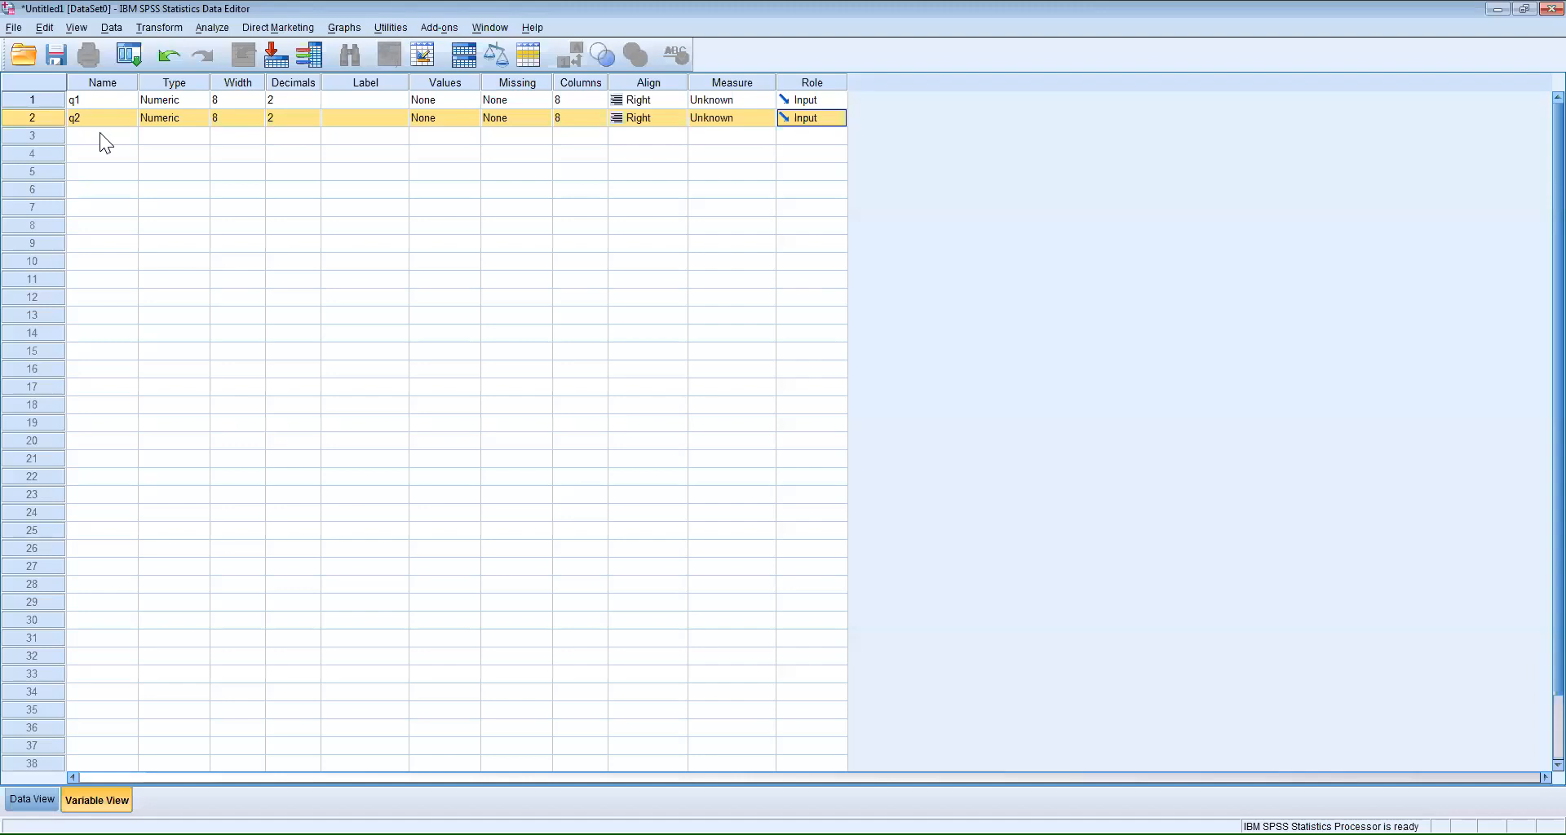
{"action": "left_click", "coordinate": [99, 133]}
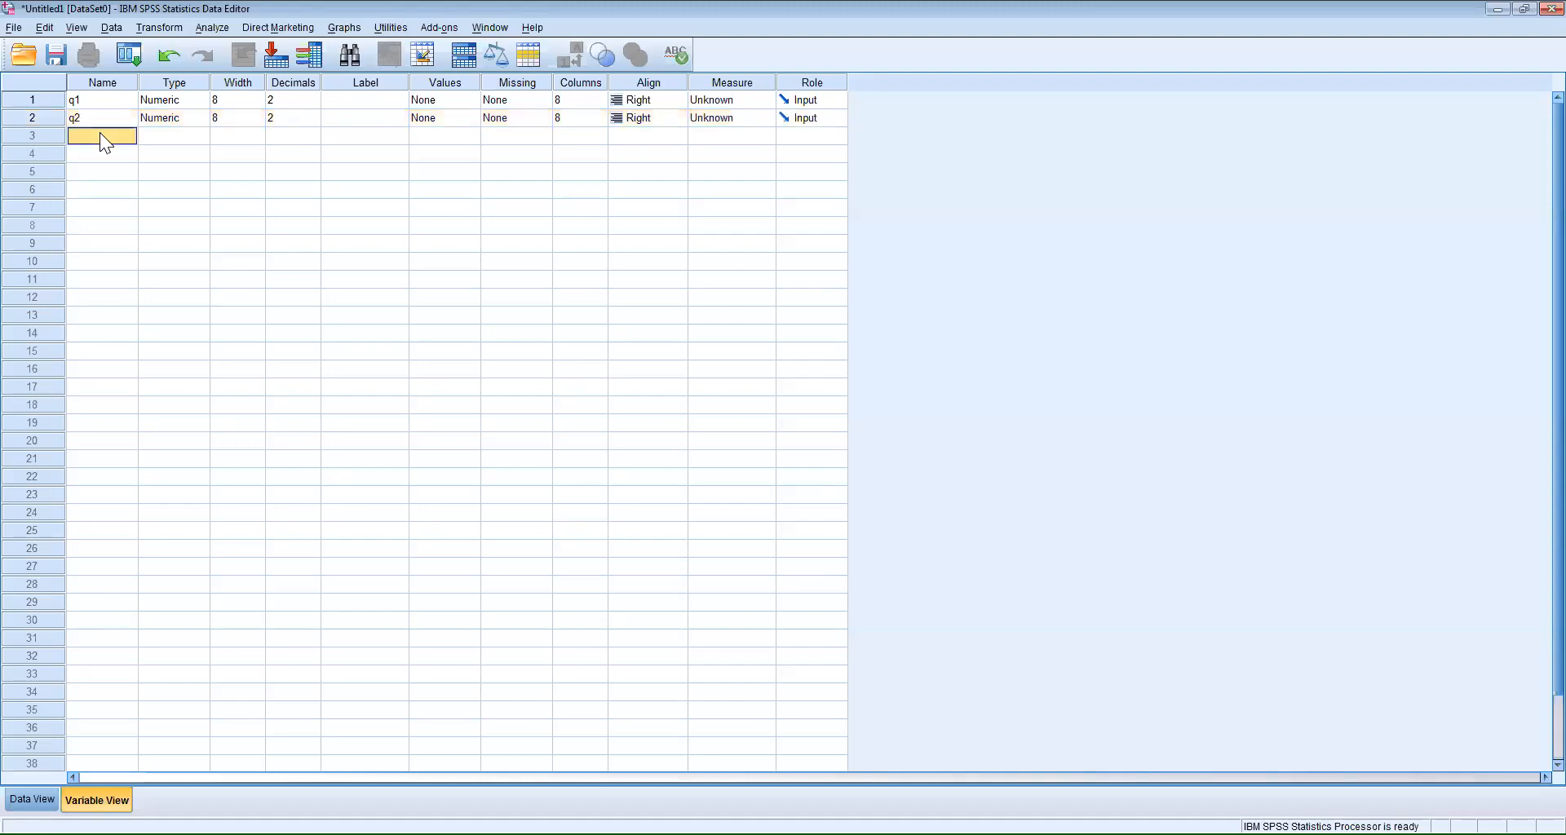
{"action": "left_click", "coordinate": [98, 158]}
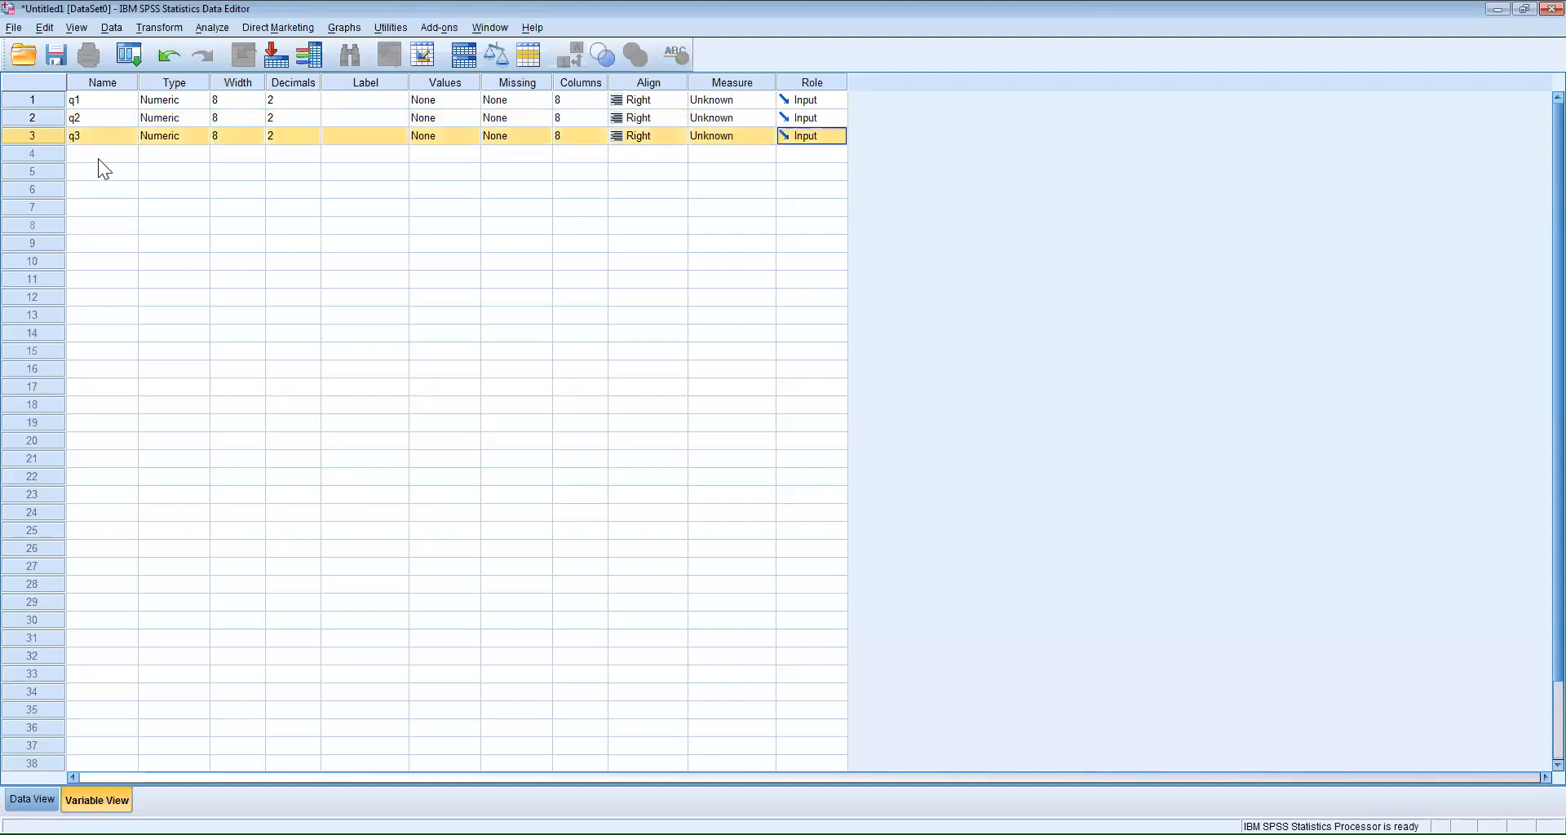
{"action": "left_click", "coordinate": [94, 159]}
{"action": "type", "text": "q4"}
{"action": "left_click", "coordinate": [91, 180]}
{"action": "left_click", "coordinate": [89, 171]}
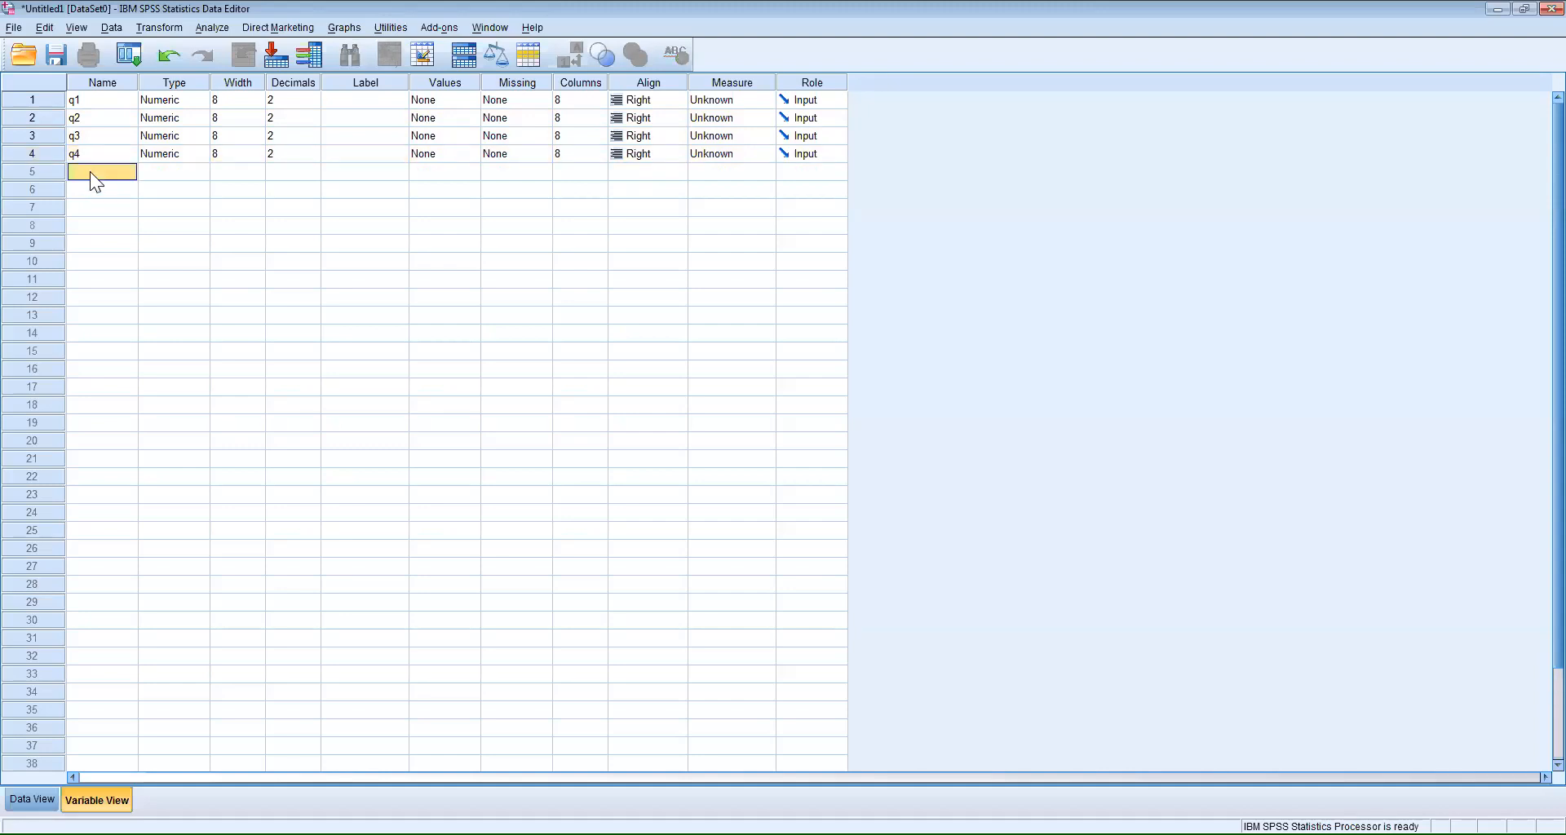
{"action": "type", "text": "q5"}
Step: Add five more variables named q6, q7, q8, q9 and q10 in rows 6 to 10
{"action": "left_click", "coordinate": [100, 192]}
{"action": "left_click", "coordinate": [100, 190]}
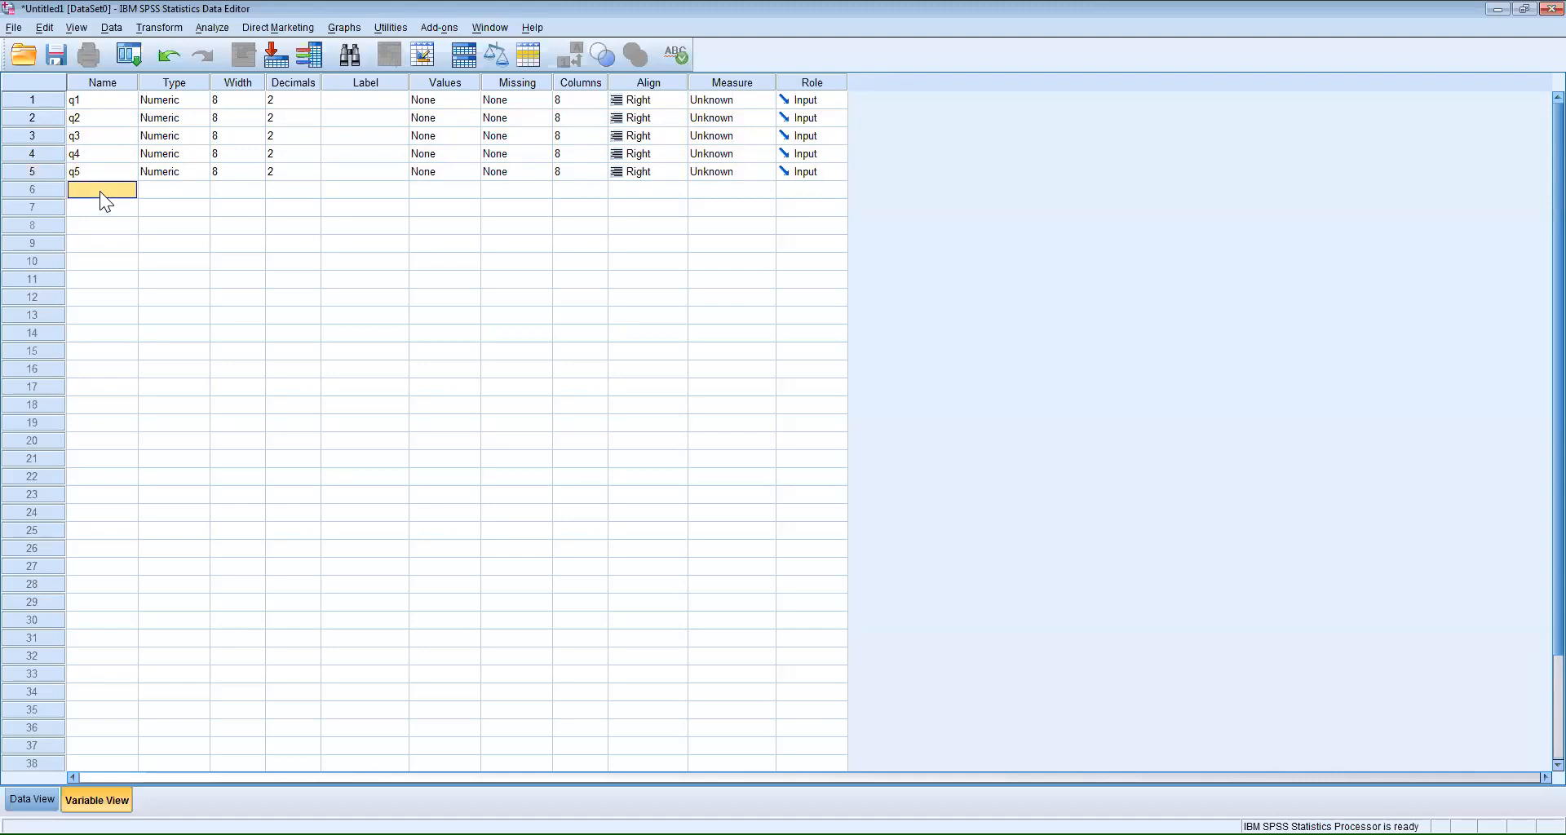
{"action": "type", "text": "q6"}
{"action": "left_click", "coordinate": [90, 206]}
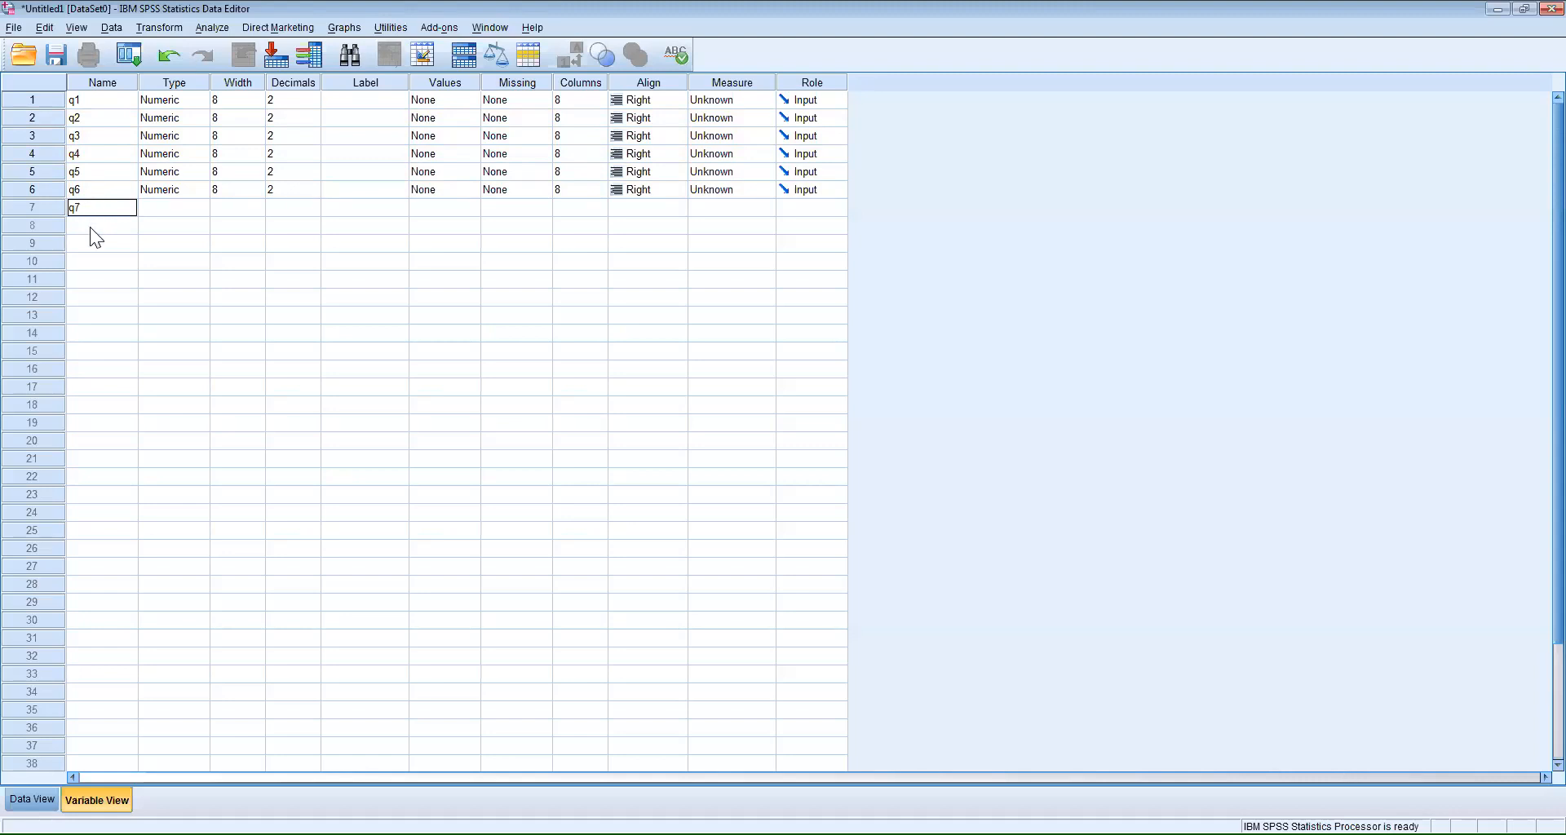
{"action": "left_click", "coordinate": [90, 227]}
{"action": "type", "text": "q8"}
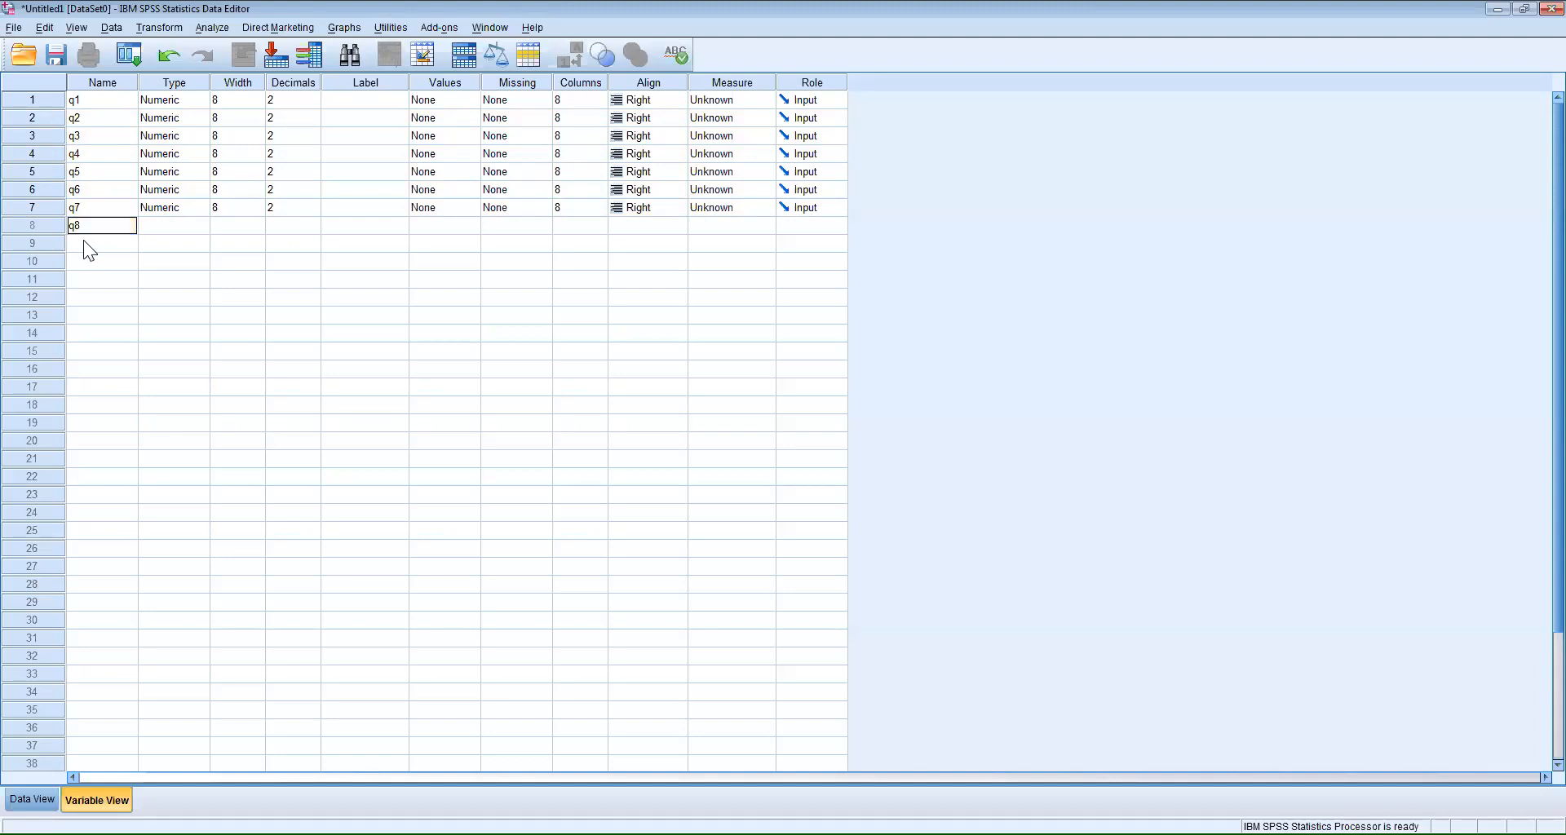
{"action": "left_click", "coordinate": [84, 241]}
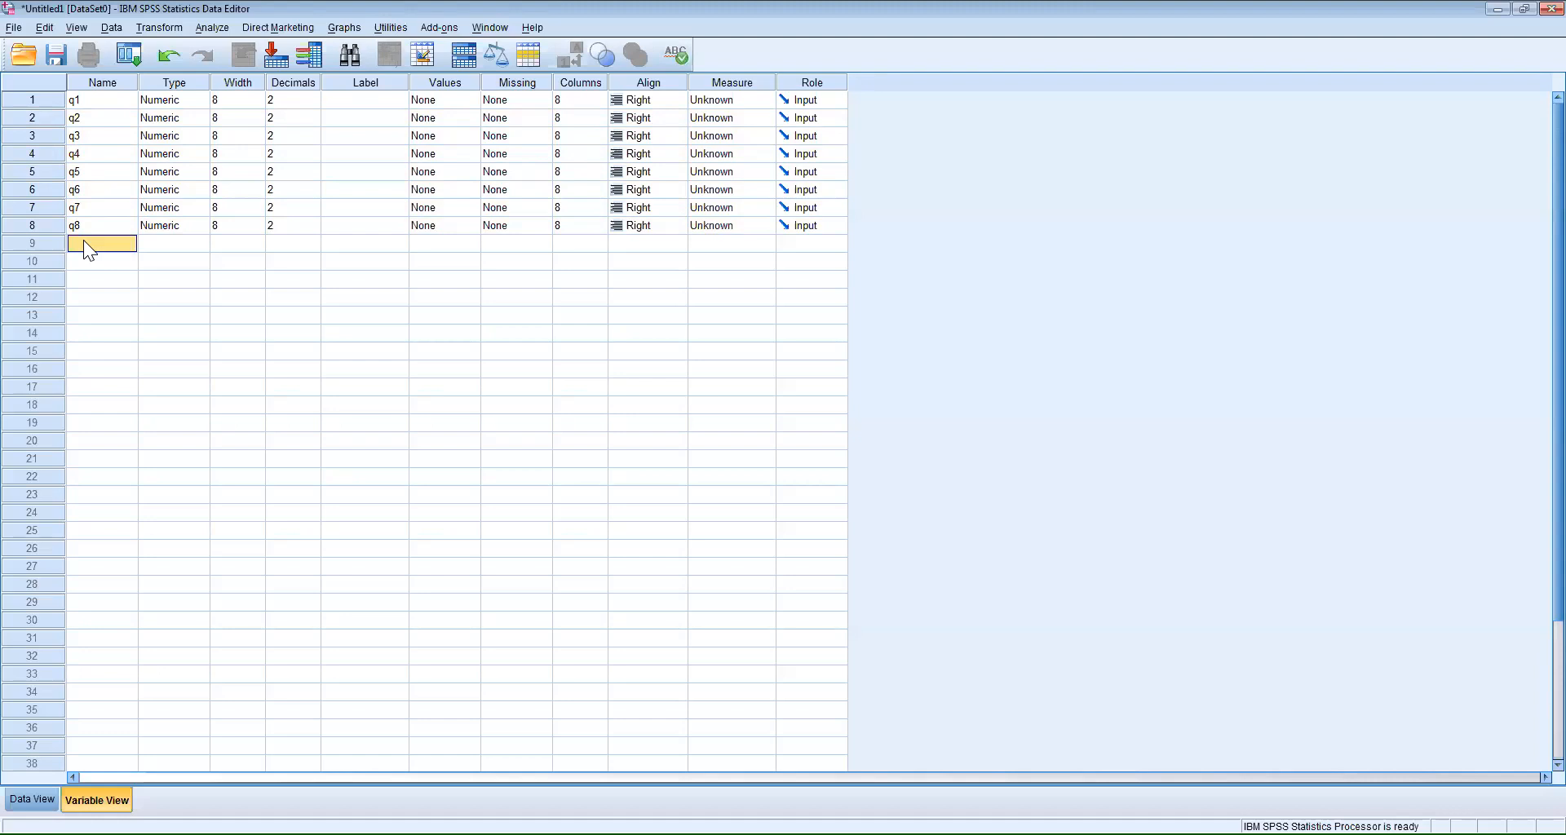
{"action": "type", "text": "q9"}
{"action": "left_click", "coordinate": [85, 263]}
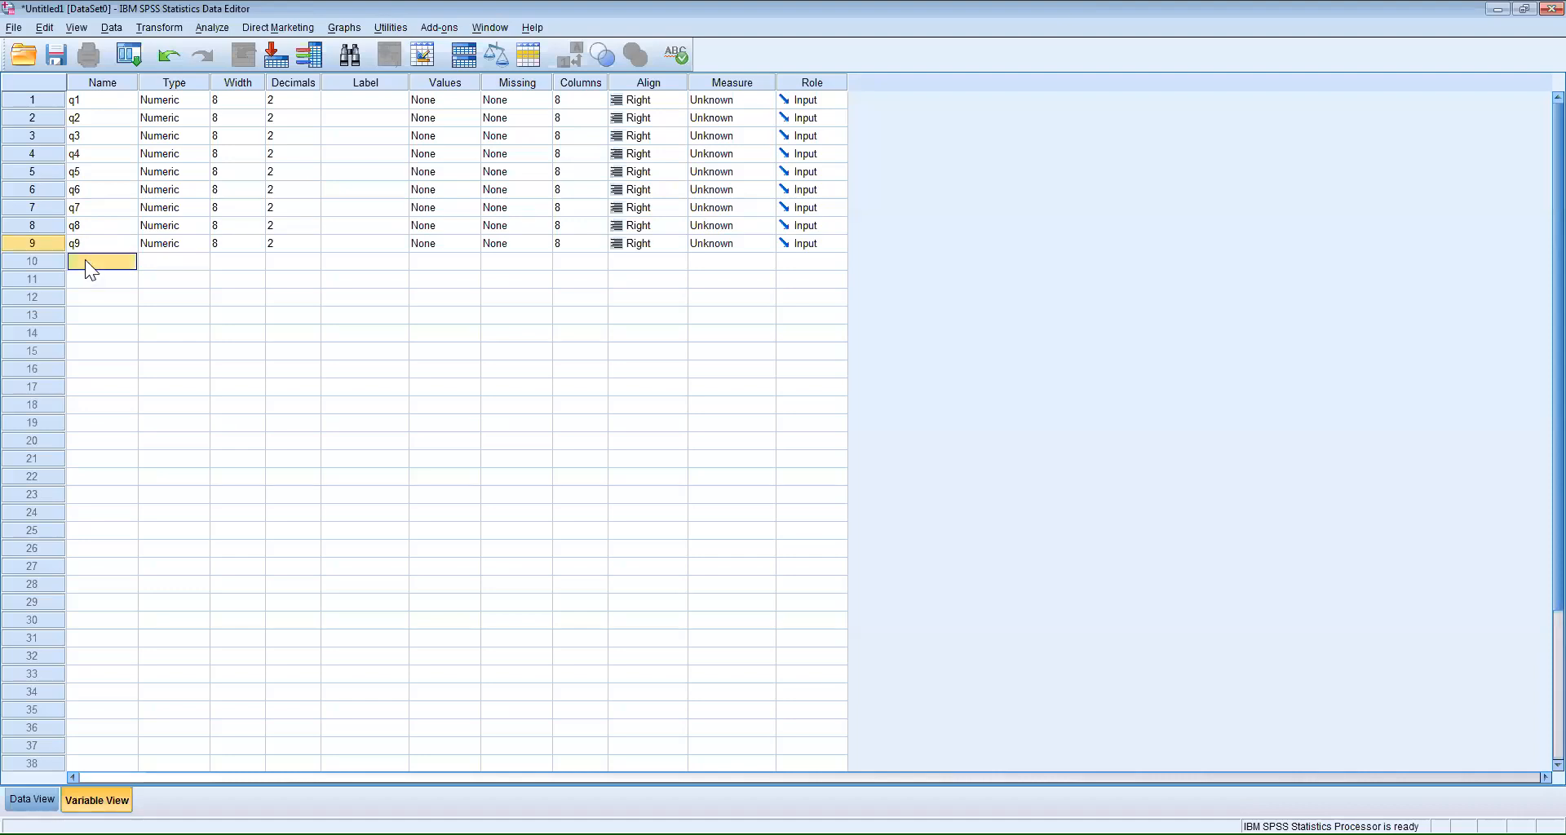
{"action": "type", "text": "q10"}
Step: Add variables named q11, q12, q13, q14 and q15 in rows 11 to 15
{"action": "left_click", "coordinate": [85, 283]}
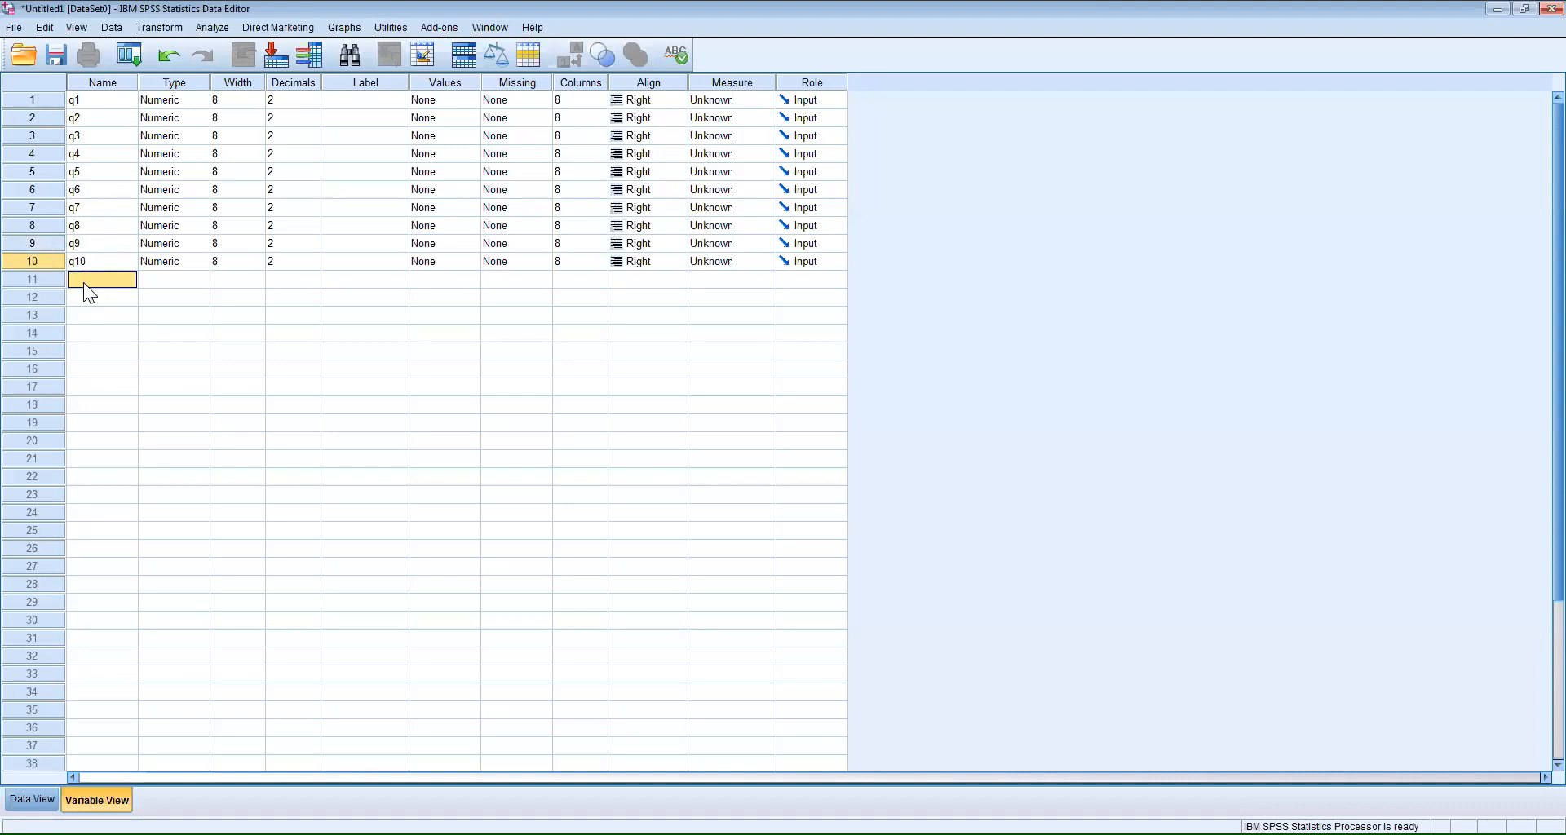
{"action": "type", "text": "q11"}
{"action": "left_click", "coordinate": [81, 299]}
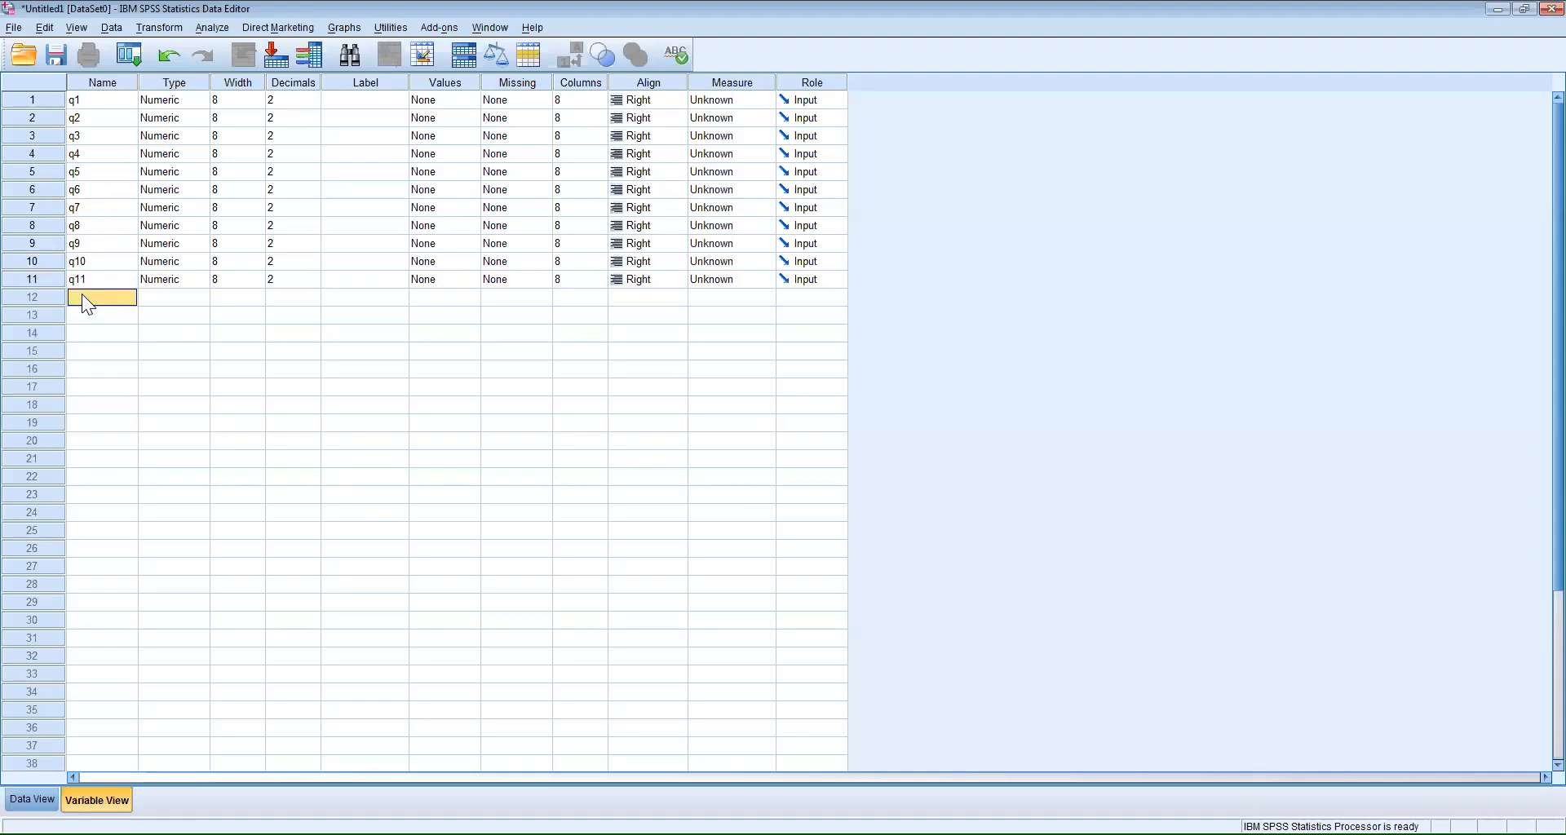
{"action": "type", "text": "q12"}
{"action": "left_click", "coordinate": [82, 312]}
{"action": "type", "text": "q1"}
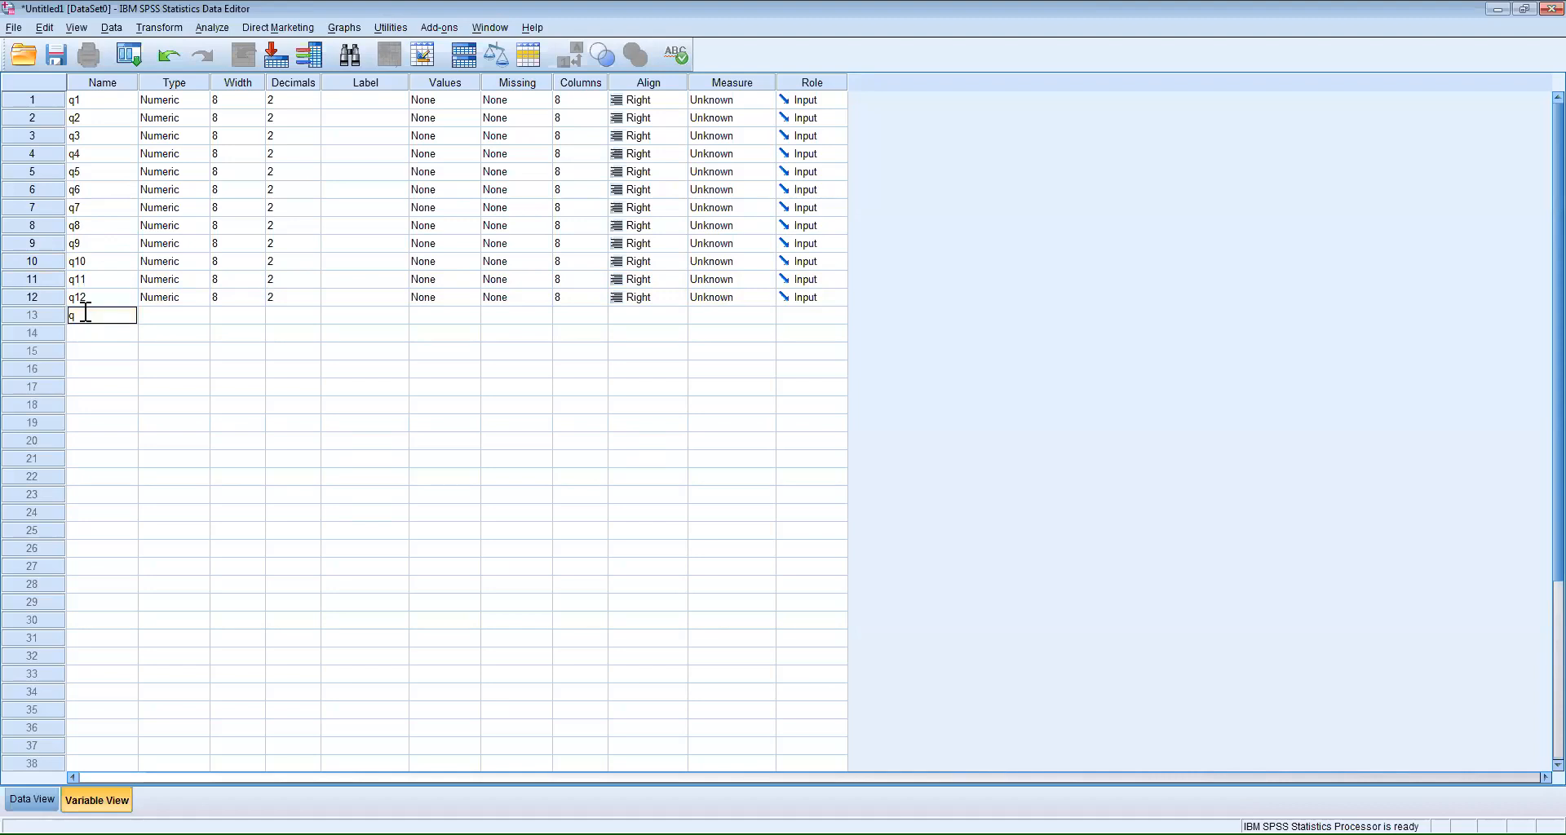
{"action": "type", "text": "3"}
{"action": "left_click", "coordinate": [87, 332]}
{"action": "type", "text": "q14"}
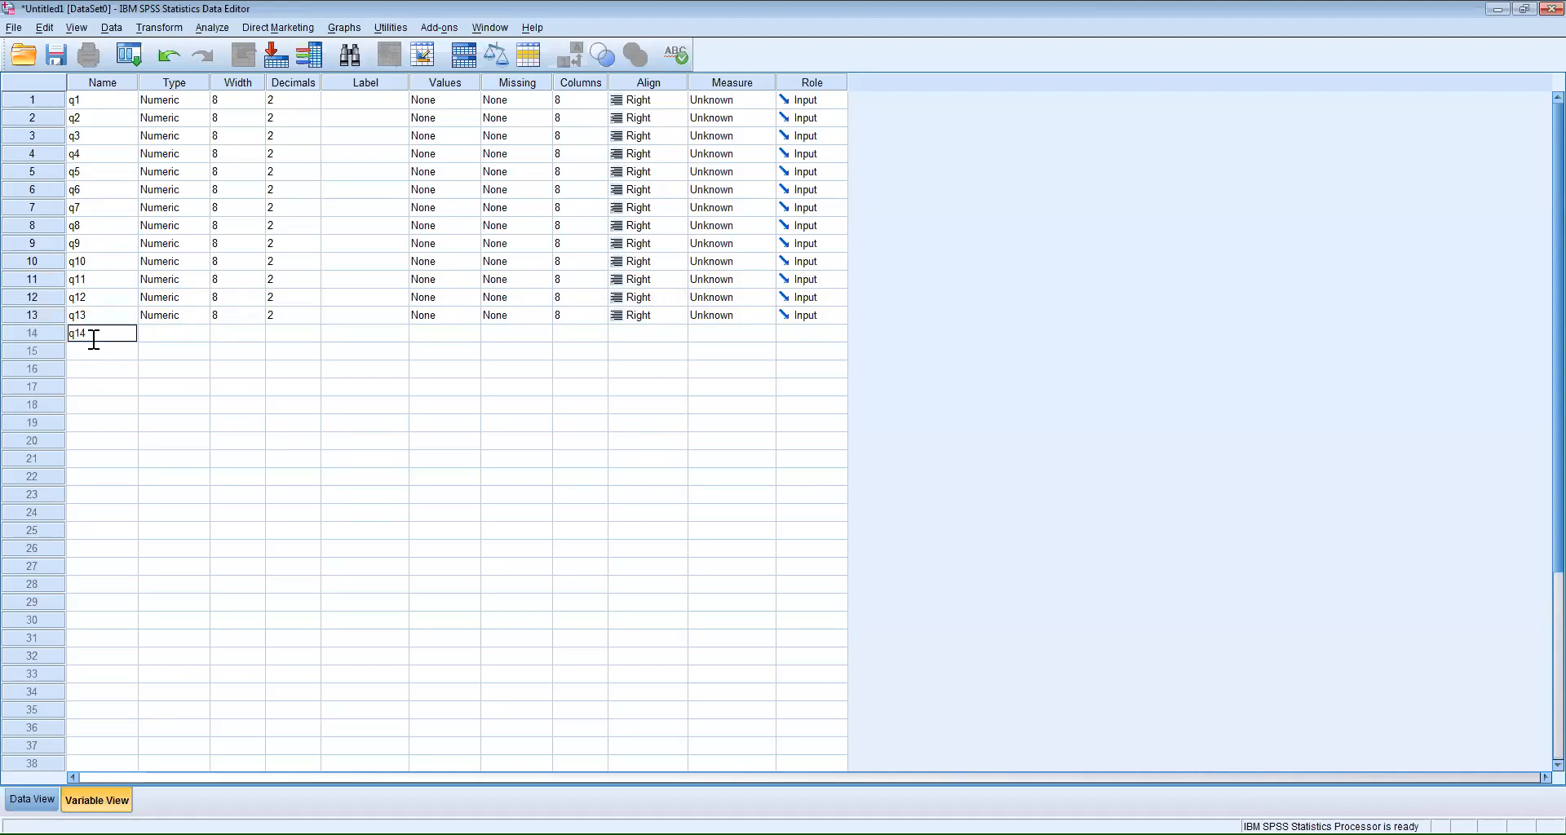
{"action": "left_click", "coordinate": [89, 350]}
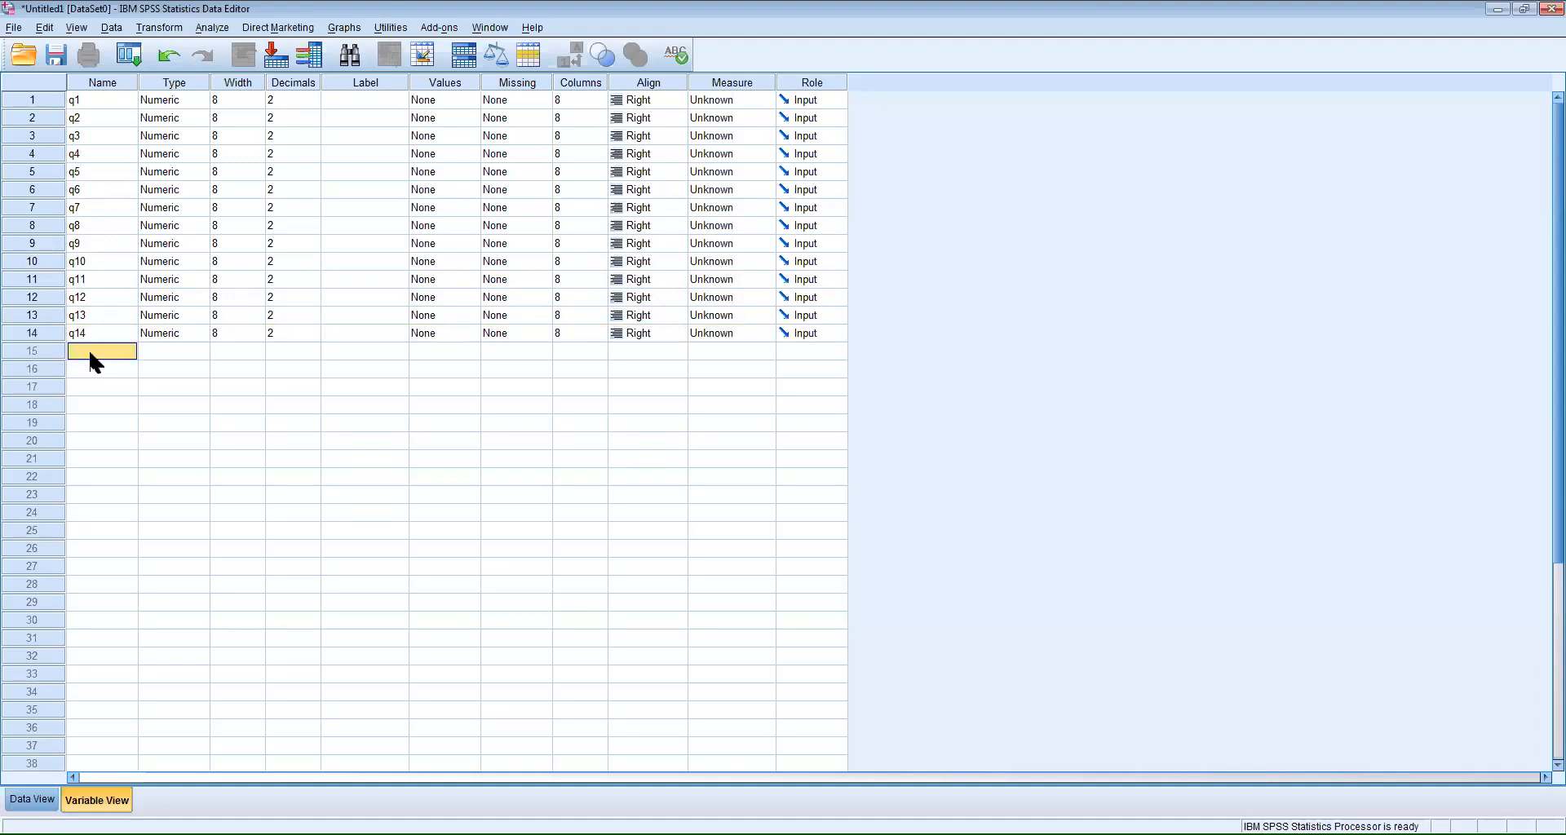
{"action": "left_click", "coordinate": [109, 372]}
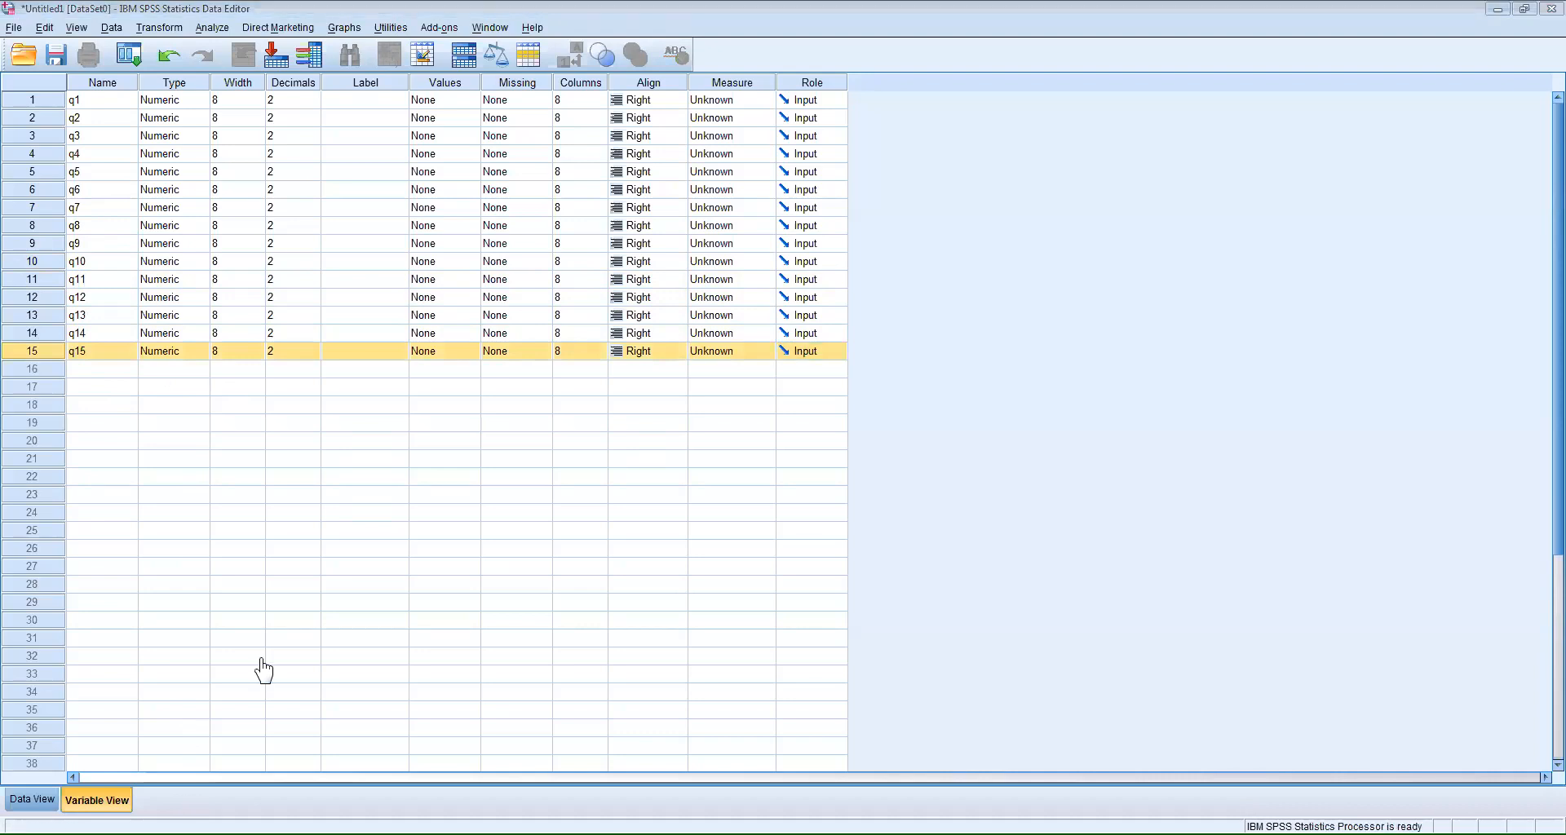
Step: Set the number of decimals to 0 for all variables from q1 to q15
{"action": "left_click", "coordinate": [287, 100]}
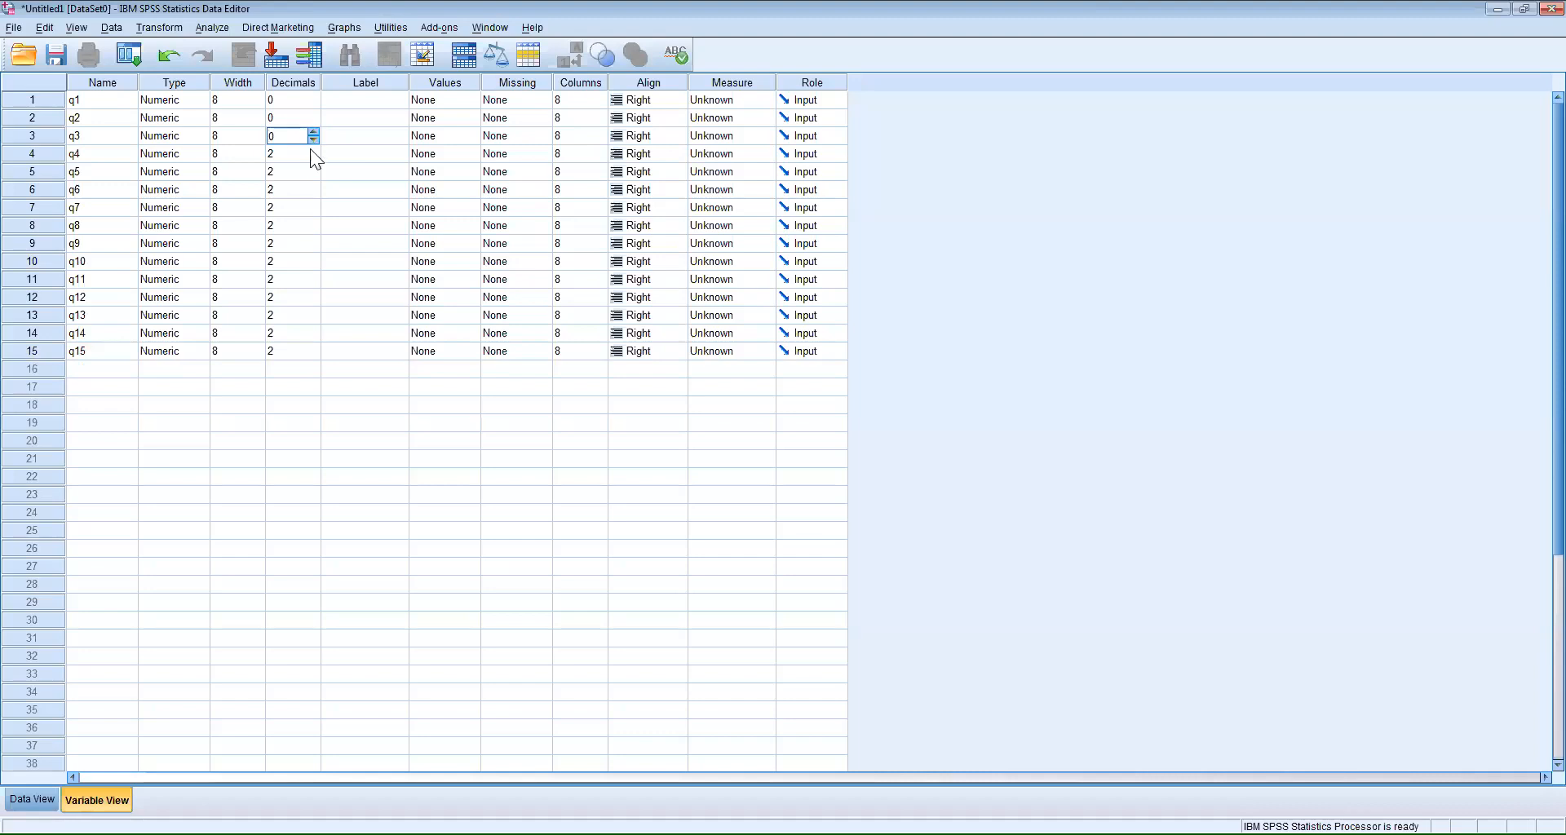
{"action": "double_click", "coordinate": [311, 195]}
{"action": "left_click", "coordinate": [307, 212]}
{"action": "left_click", "coordinate": [297, 421]}
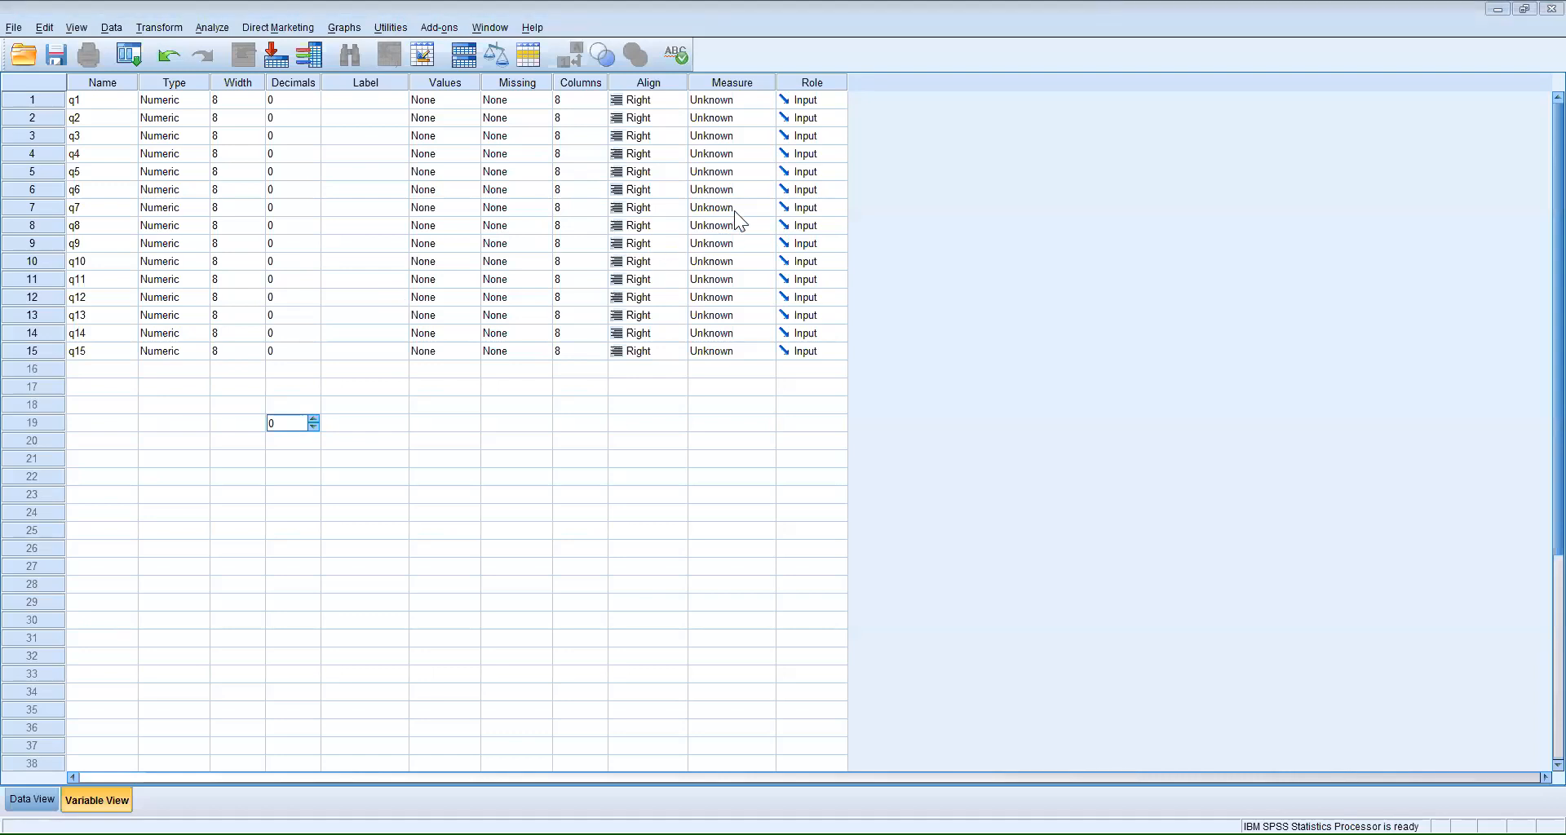
Step: Set the measurement level of variables q1 through q8 to Scale
{"action": "left_click", "coordinate": [725, 97]}
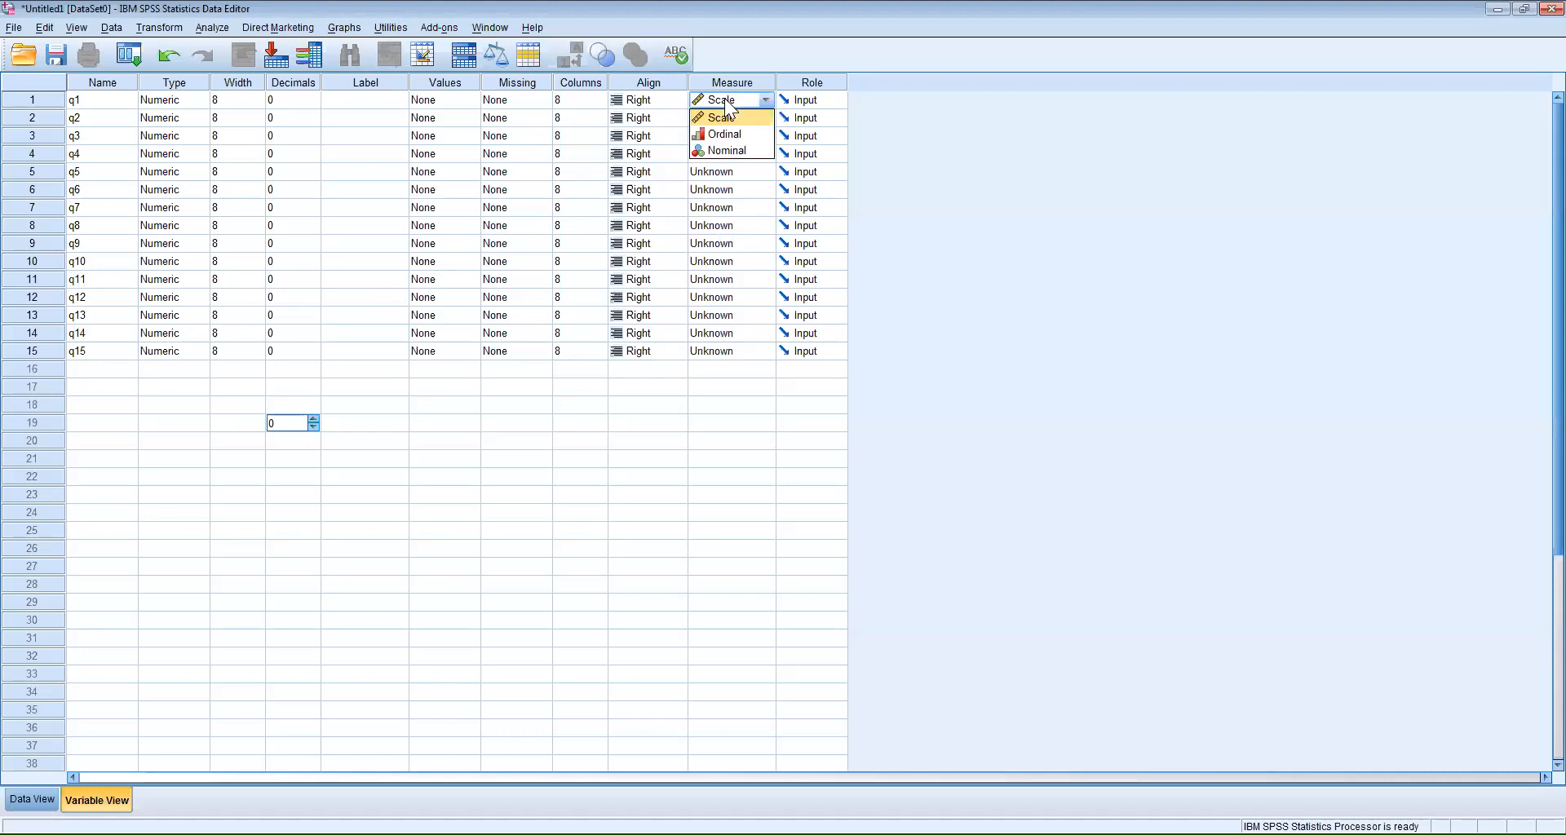
{"action": "left_click", "coordinate": [742, 118]}
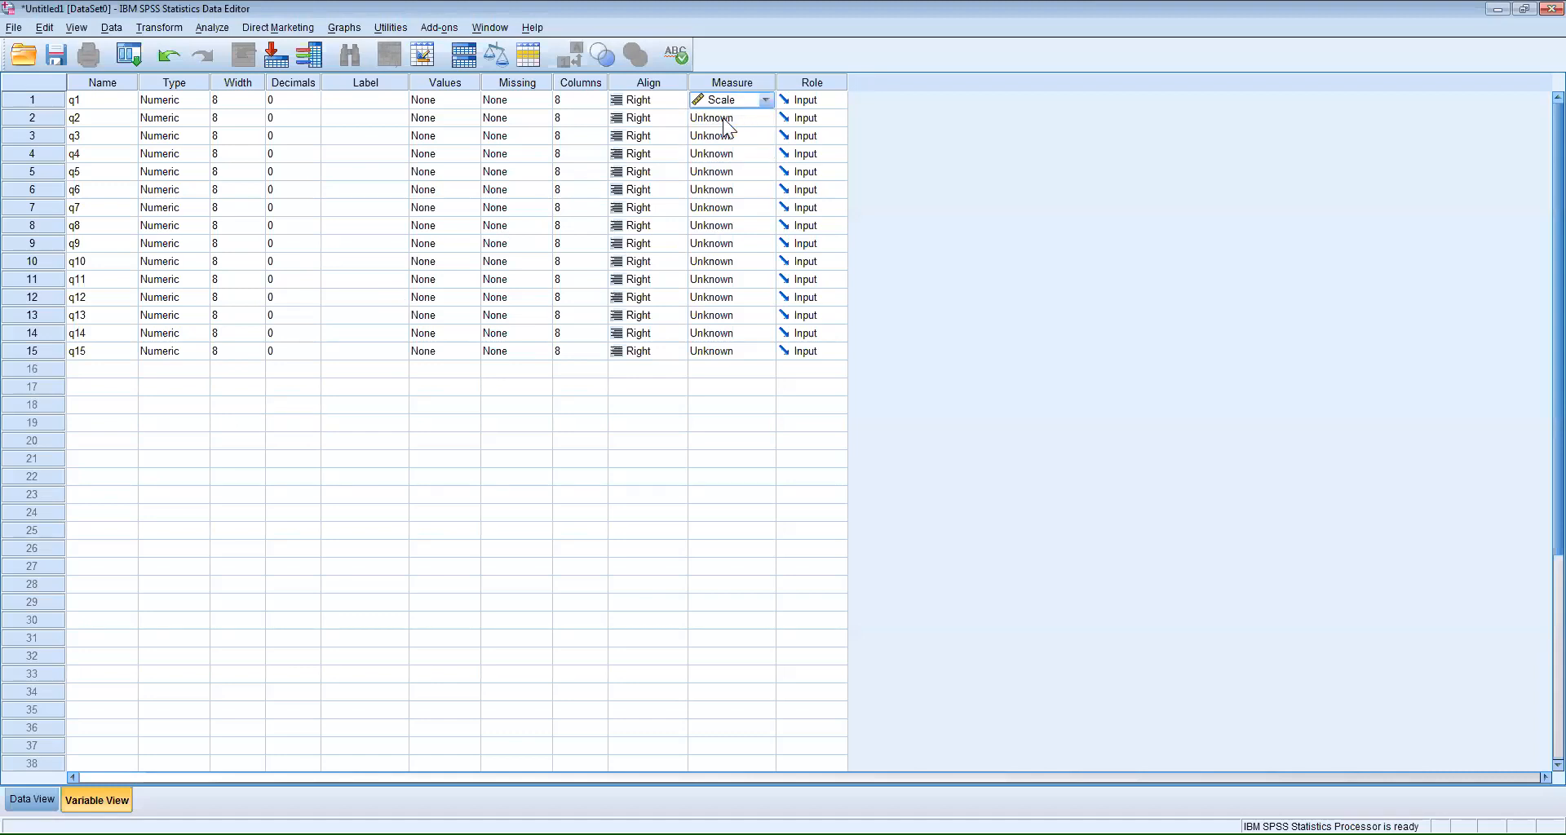
{"action": "left_click", "coordinate": [723, 118]}
{"action": "left_click", "coordinate": [736, 133]}
{"action": "left_click", "coordinate": [725, 153]}
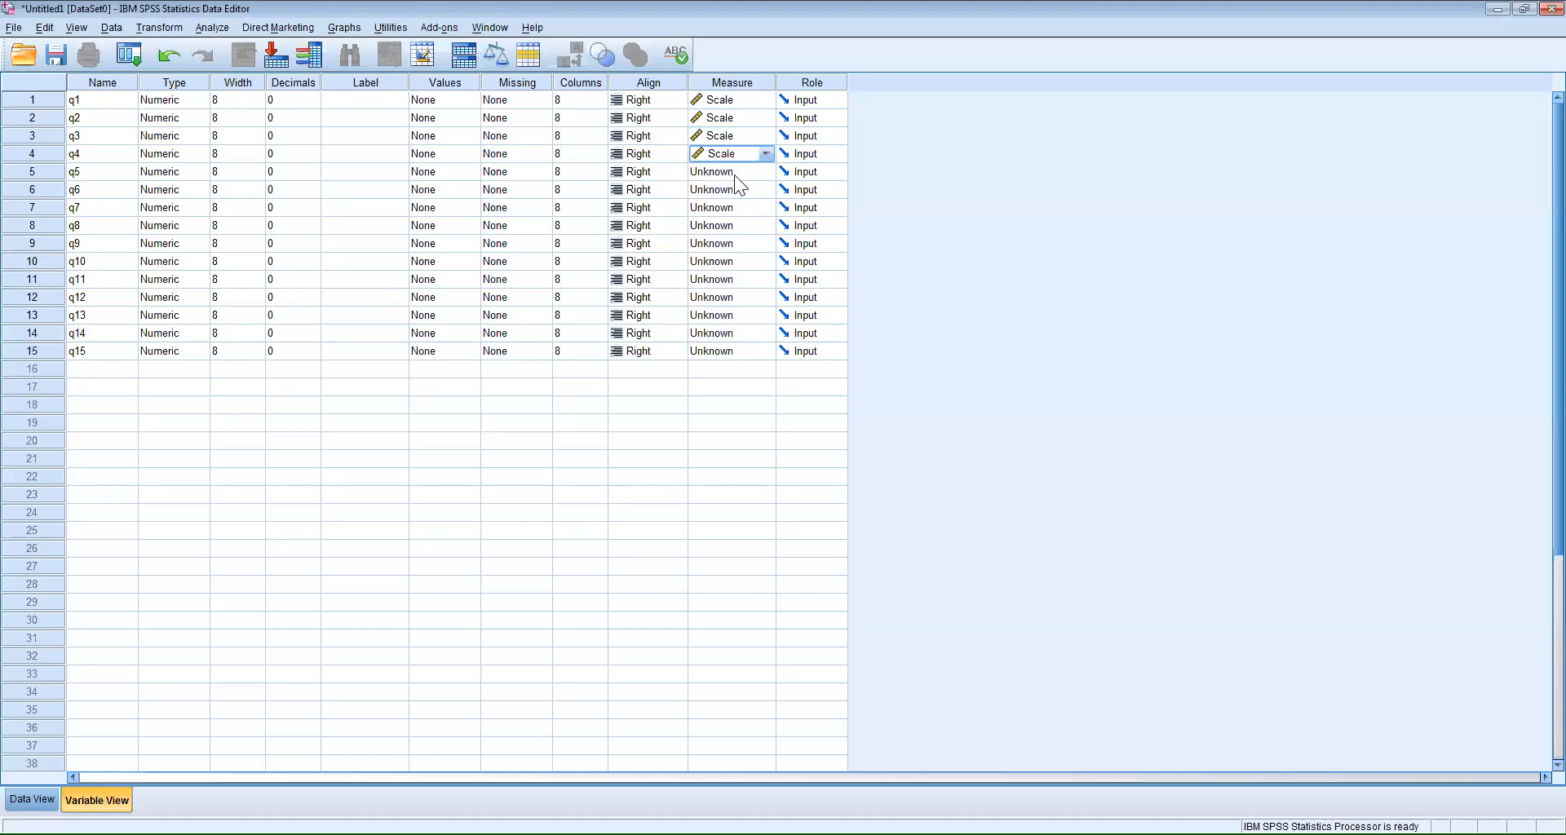
{"action": "left_click", "coordinate": [735, 174]}
{"action": "left_click", "coordinate": [738, 183]}
{"action": "left_click", "coordinate": [735, 185]}
{"action": "left_click", "coordinate": [728, 207]}
{"action": "left_click", "coordinate": [723, 226]}
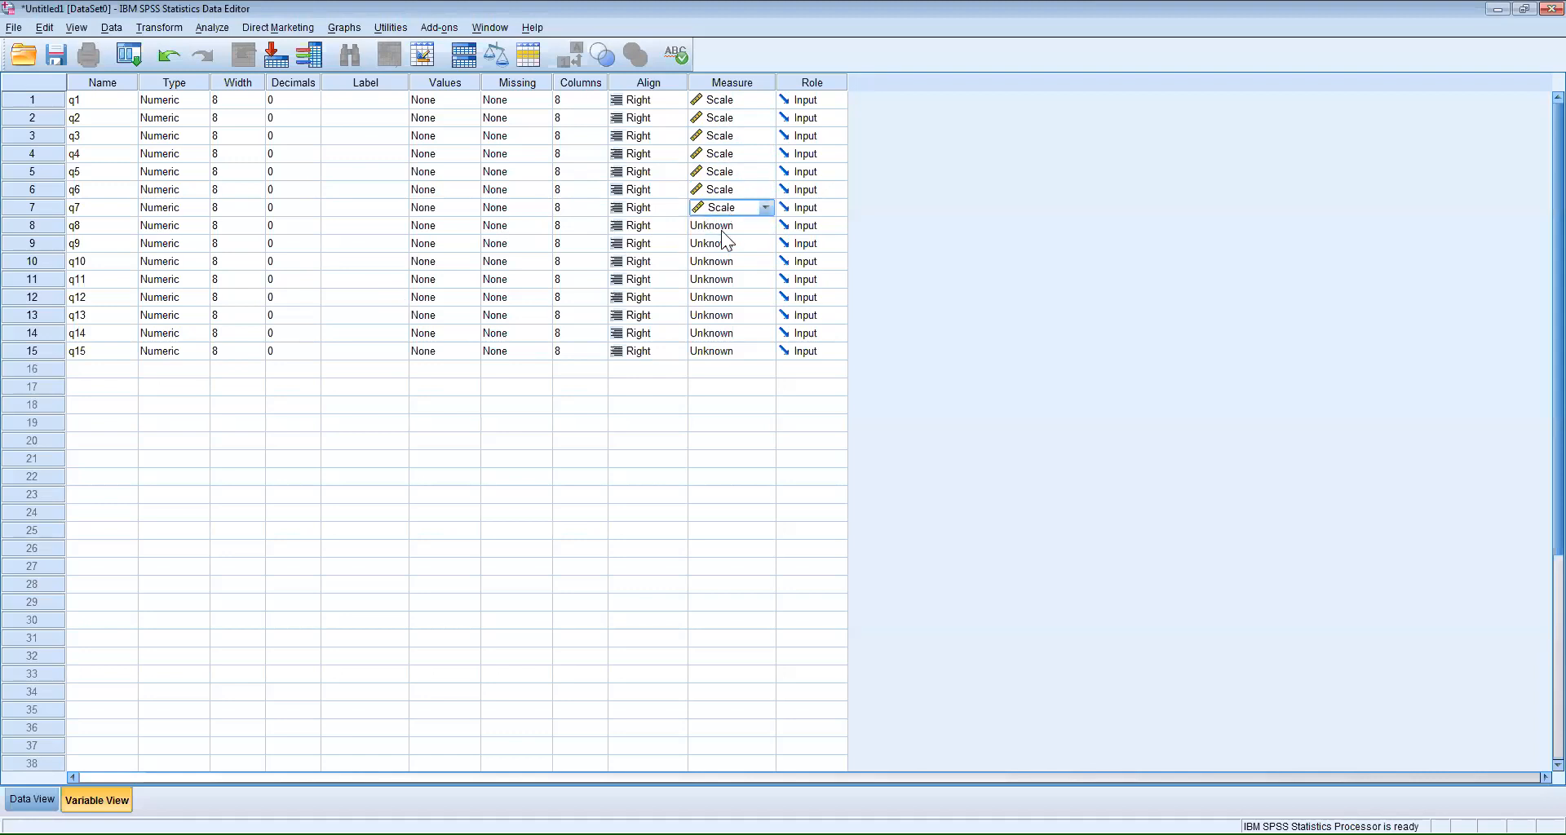
{"action": "left_click", "coordinate": [722, 232]}
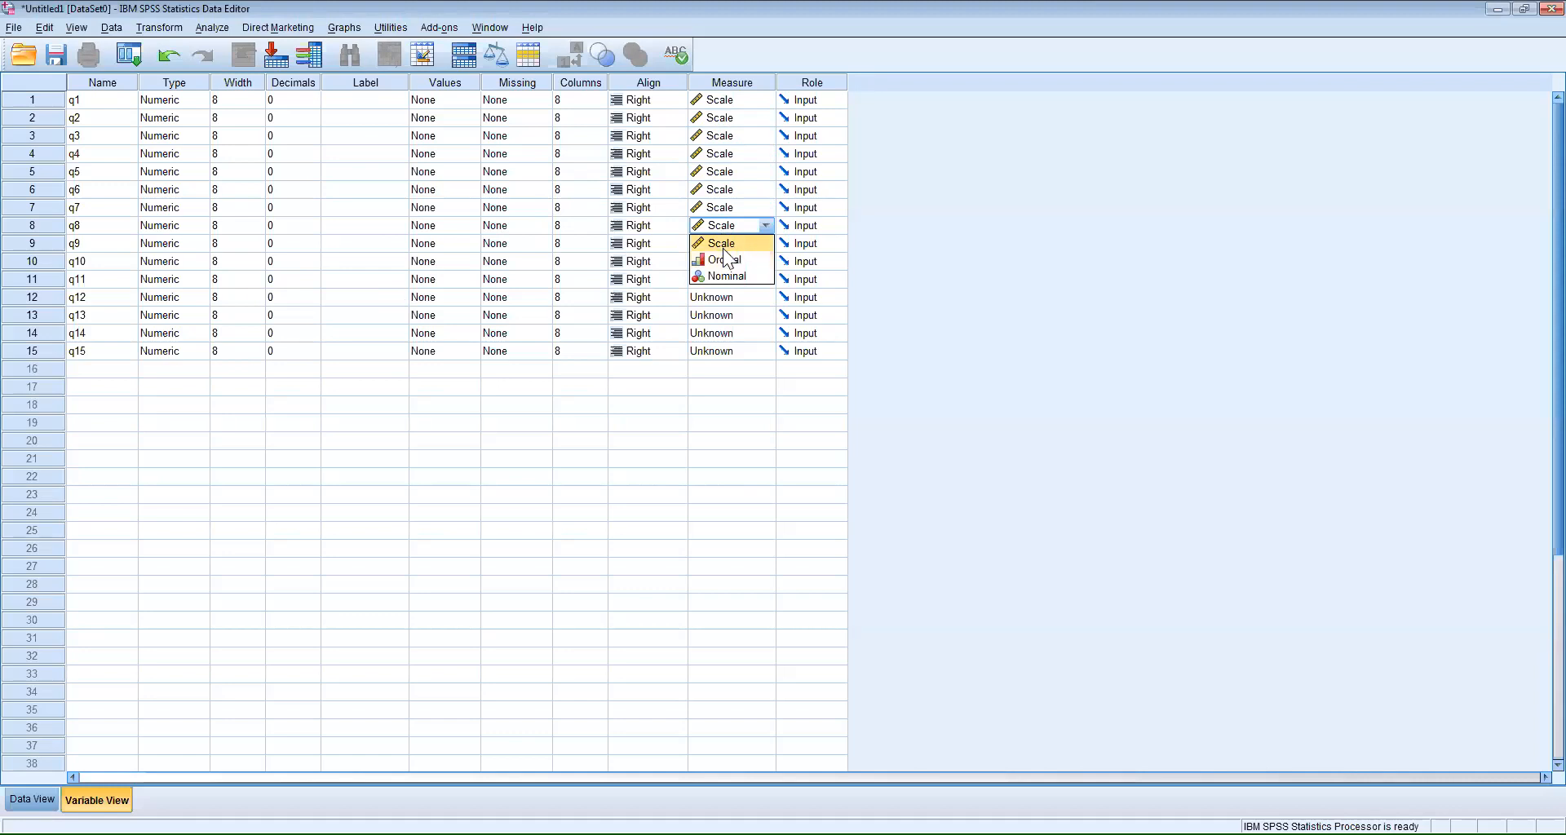
{"action": "left_click", "coordinate": [719, 244]}
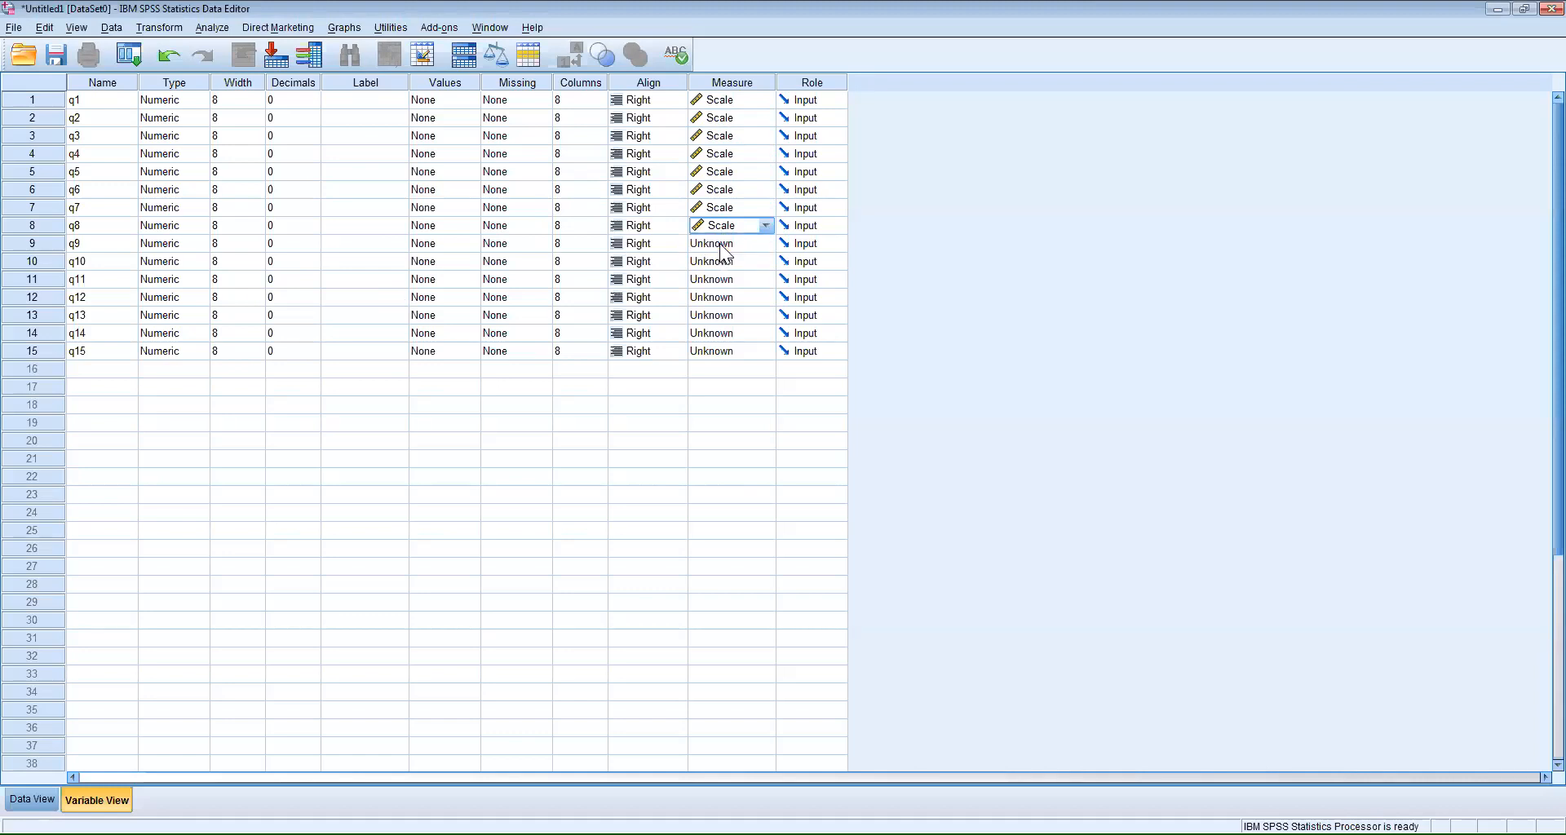
Step: Set the measurement level of variables q9 through q15 to Scale
{"action": "left_click", "coordinate": [720, 244]}
{"action": "left_click", "coordinate": [721, 260]}
{"action": "left_click", "coordinate": [721, 263]}
{"action": "left_click", "coordinate": [722, 280]}
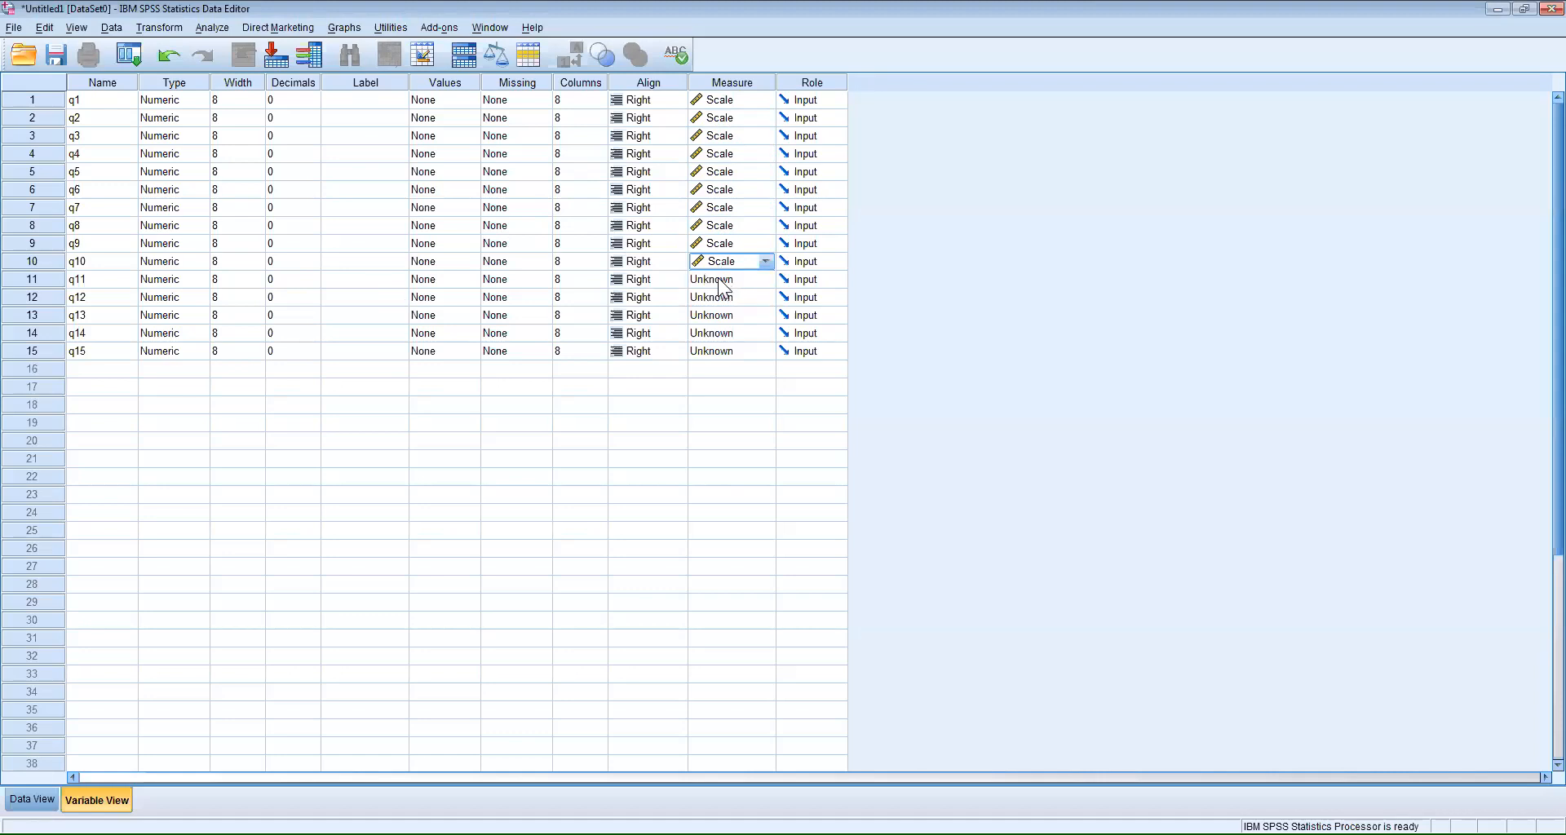
{"action": "left_click", "coordinate": [719, 278]}
{"action": "left_click", "coordinate": [725, 298]}
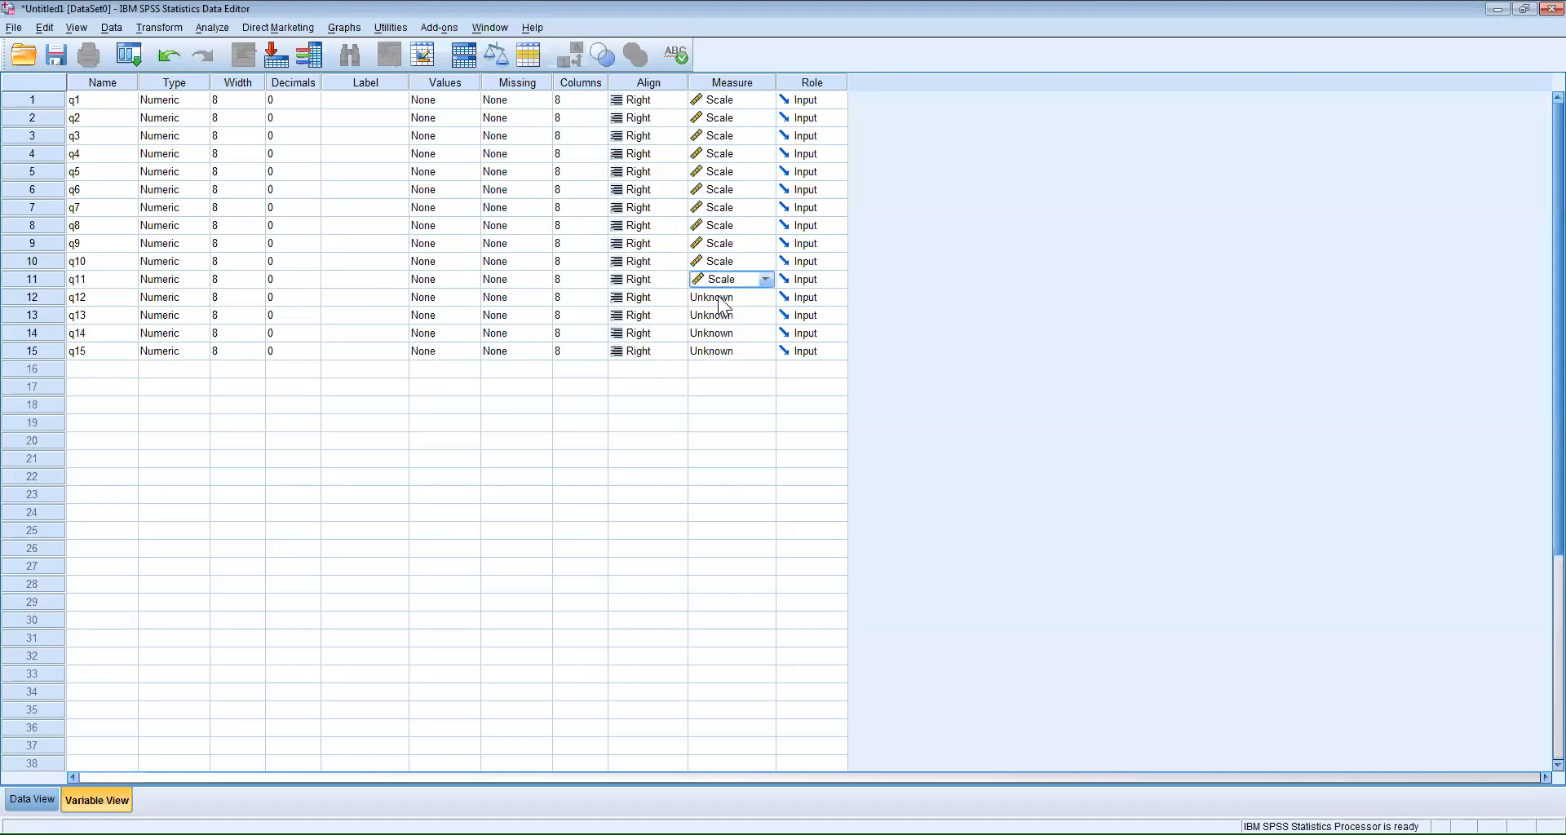
{"action": "left_click", "coordinate": [721, 297]}
{"action": "left_click", "coordinate": [721, 315]}
{"action": "left_click", "coordinate": [718, 317]}
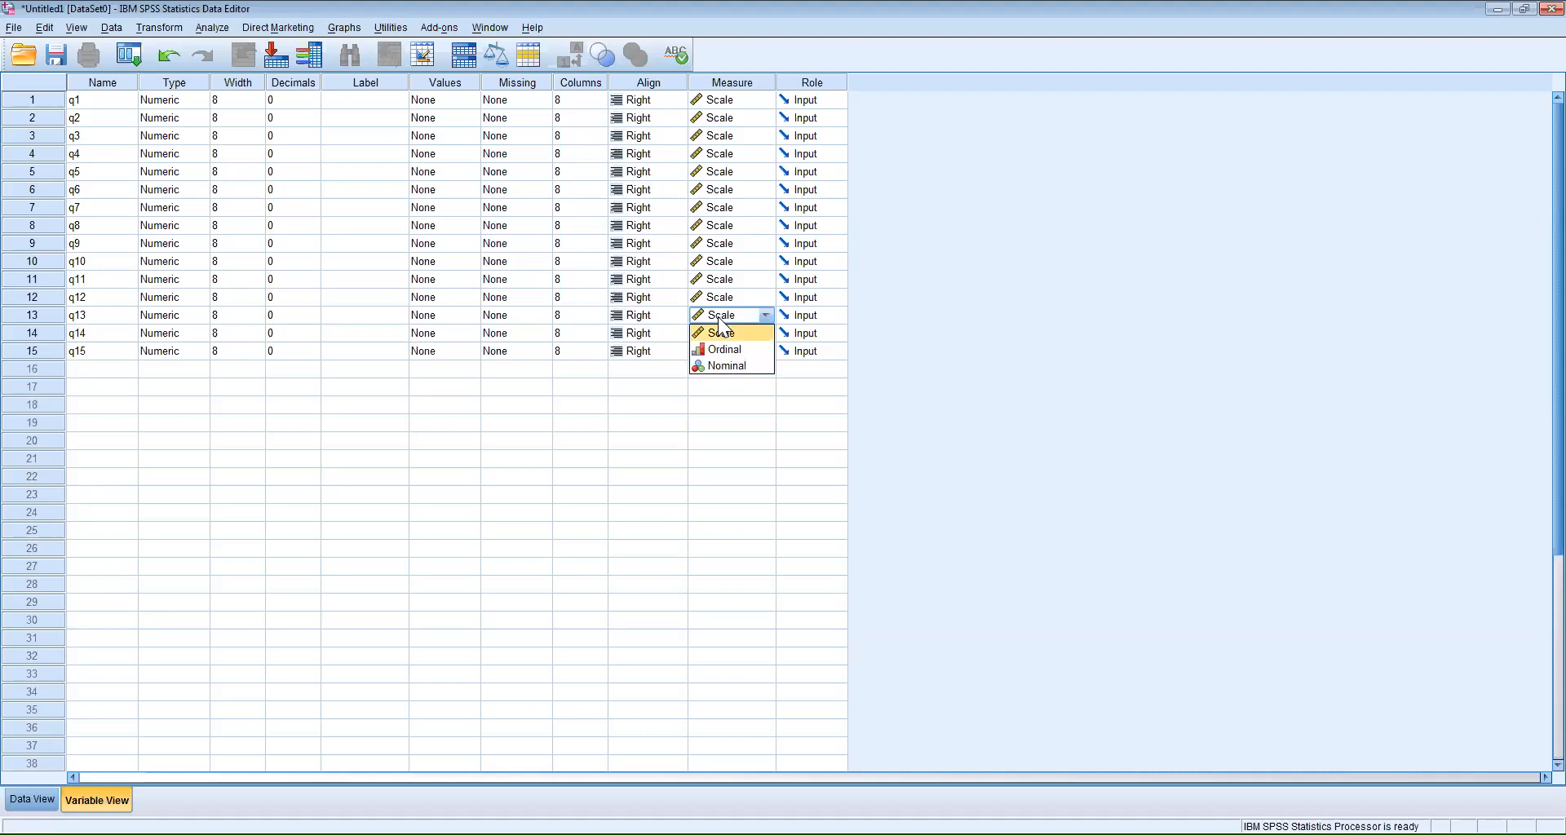
{"action": "left_click", "coordinate": [717, 333]}
{"action": "left_click", "coordinate": [718, 333]}
{"action": "left_click", "coordinate": [721, 351]}
{"action": "left_click", "coordinate": [721, 353]}
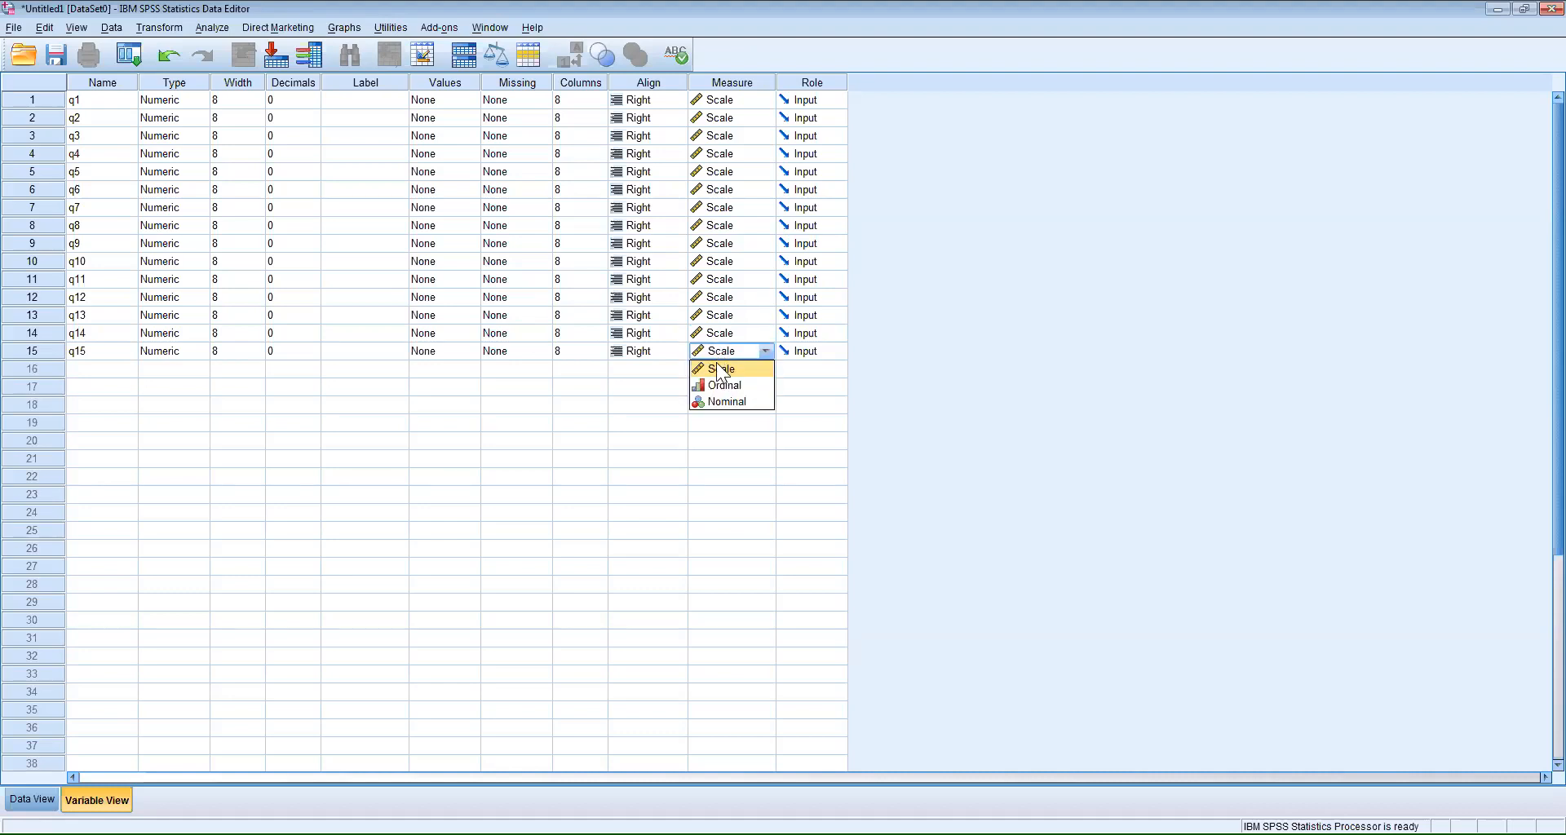
{"action": "left_click", "coordinate": [716, 365]}
{"action": "left_click", "coordinate": [639, 389]}
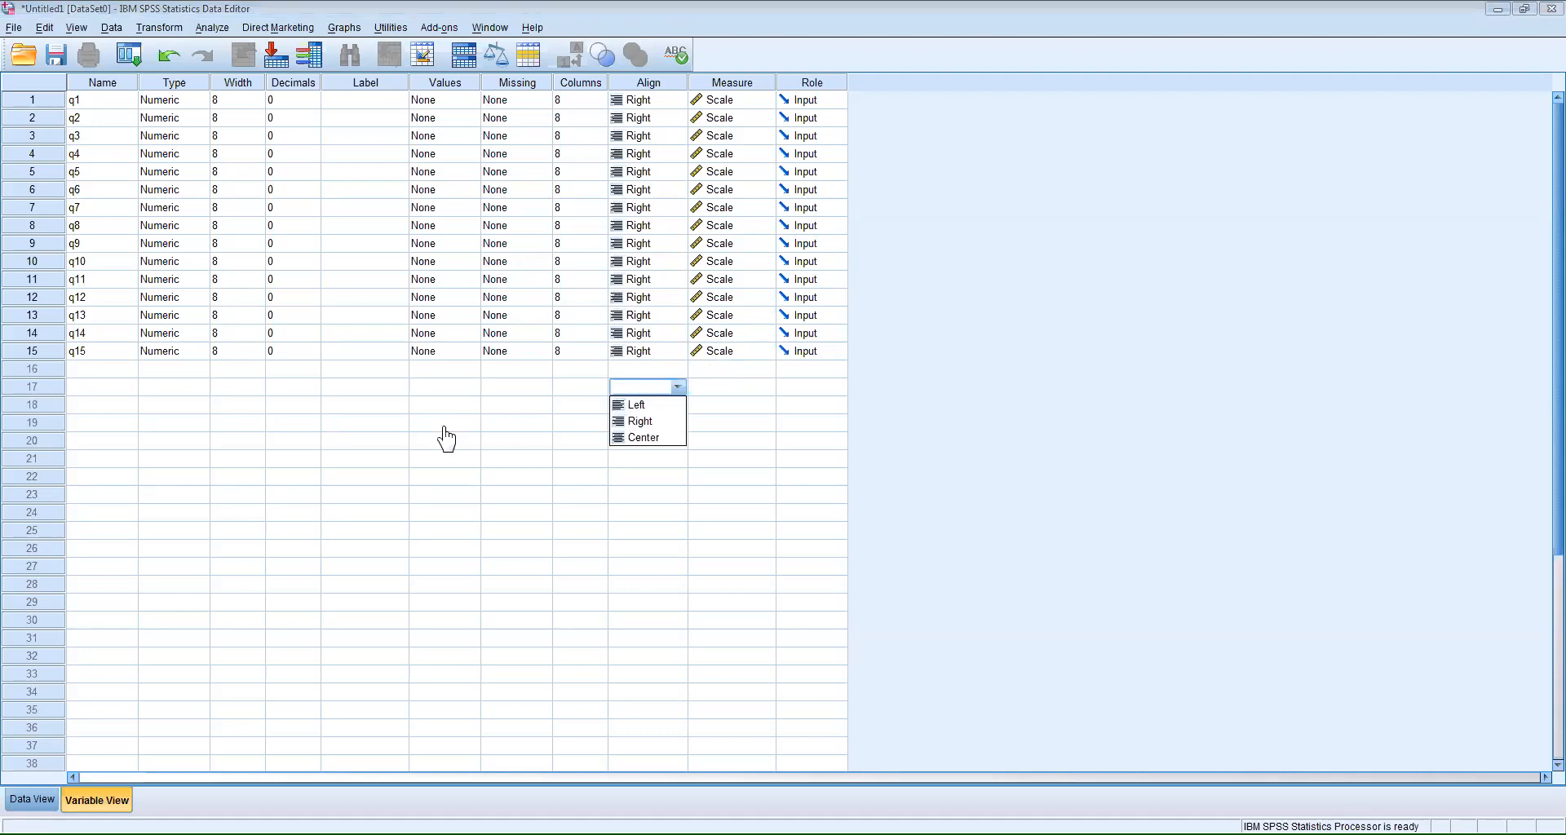
{"action": "left_click", "coordinate": [625, 385]}
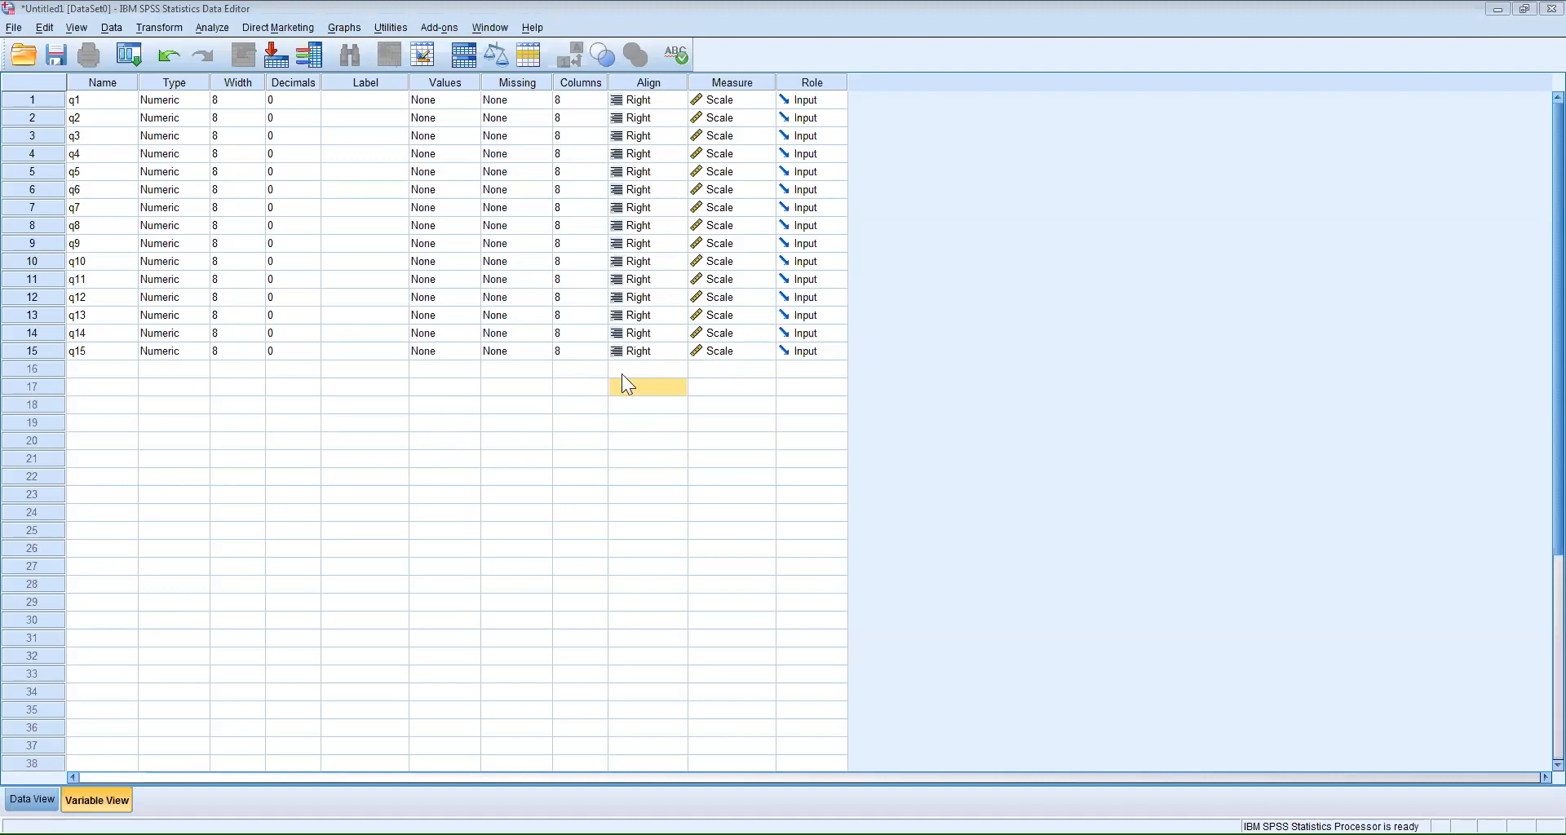
Step: Paste the copied questionnaire responses into the case data, starting at case 1 of q1
{"action": "left_click", "coordinate": [19, 803]}
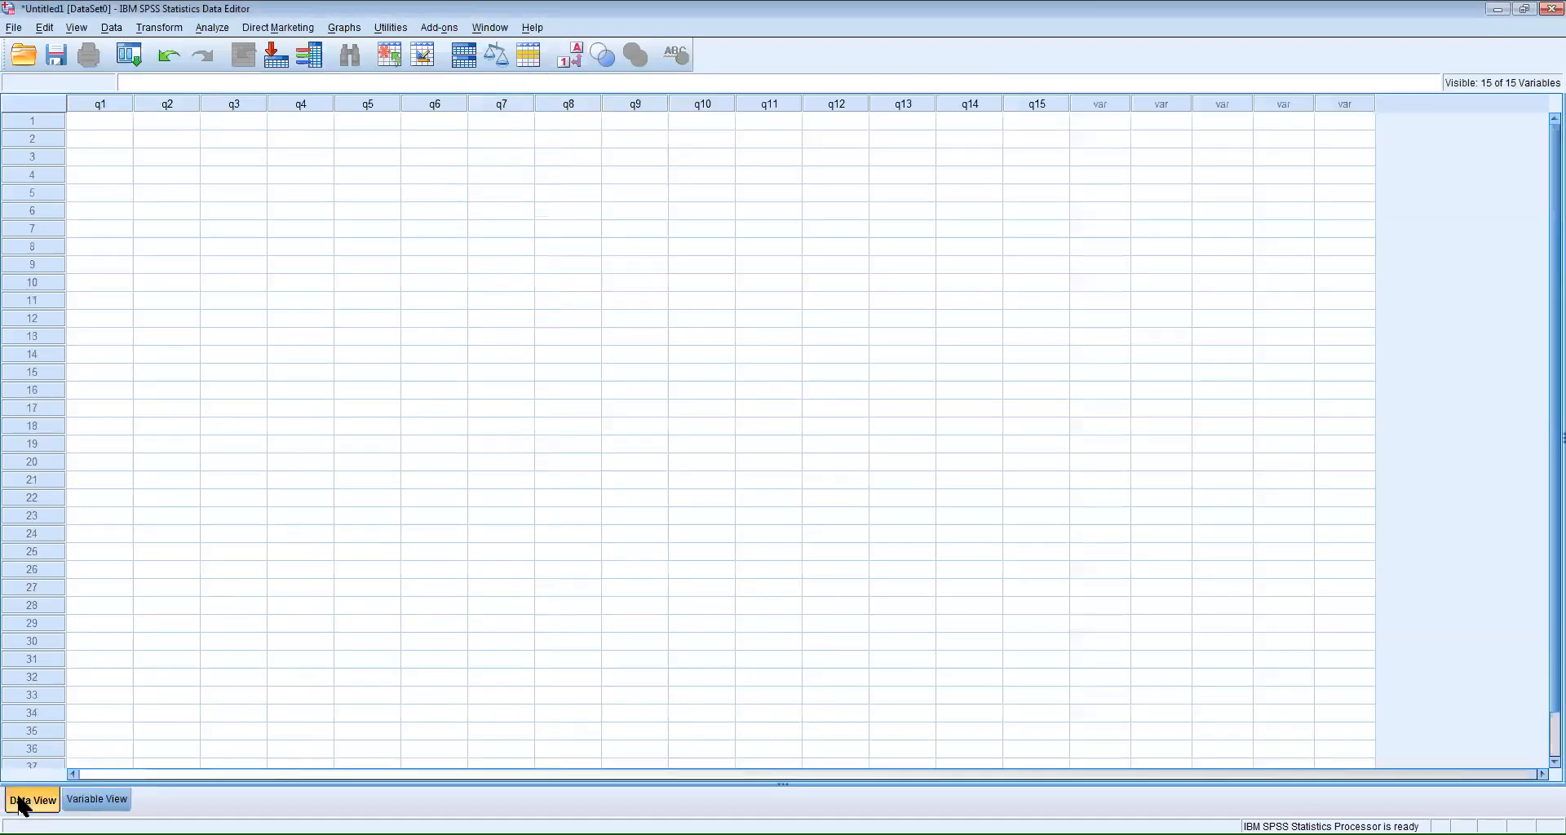
{"action": "left_click", "coordinate": [163, 833]}
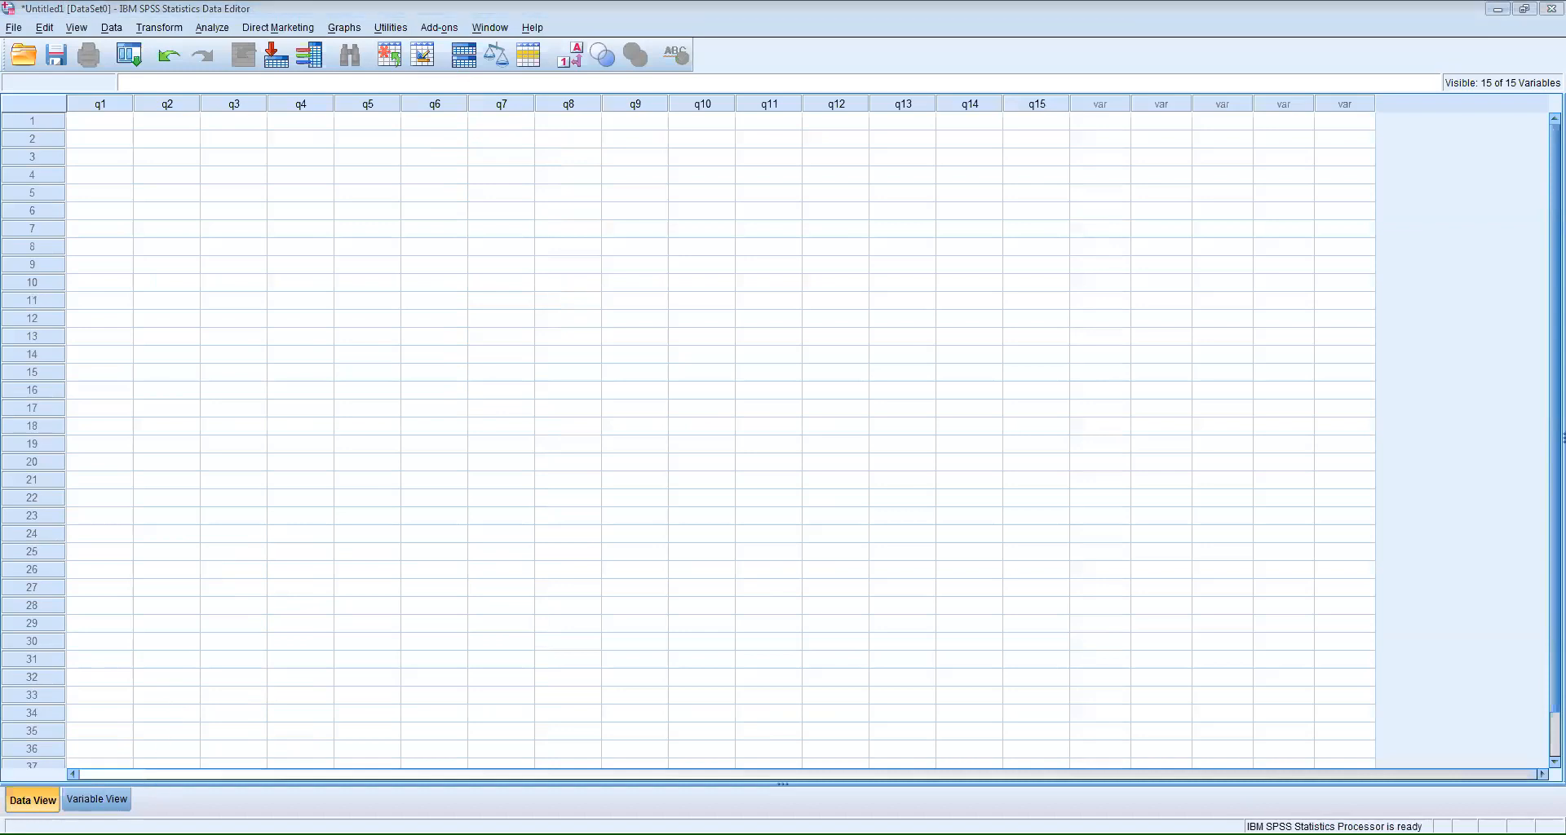
{"action": "left_click", "coordinate": [256, 737]}
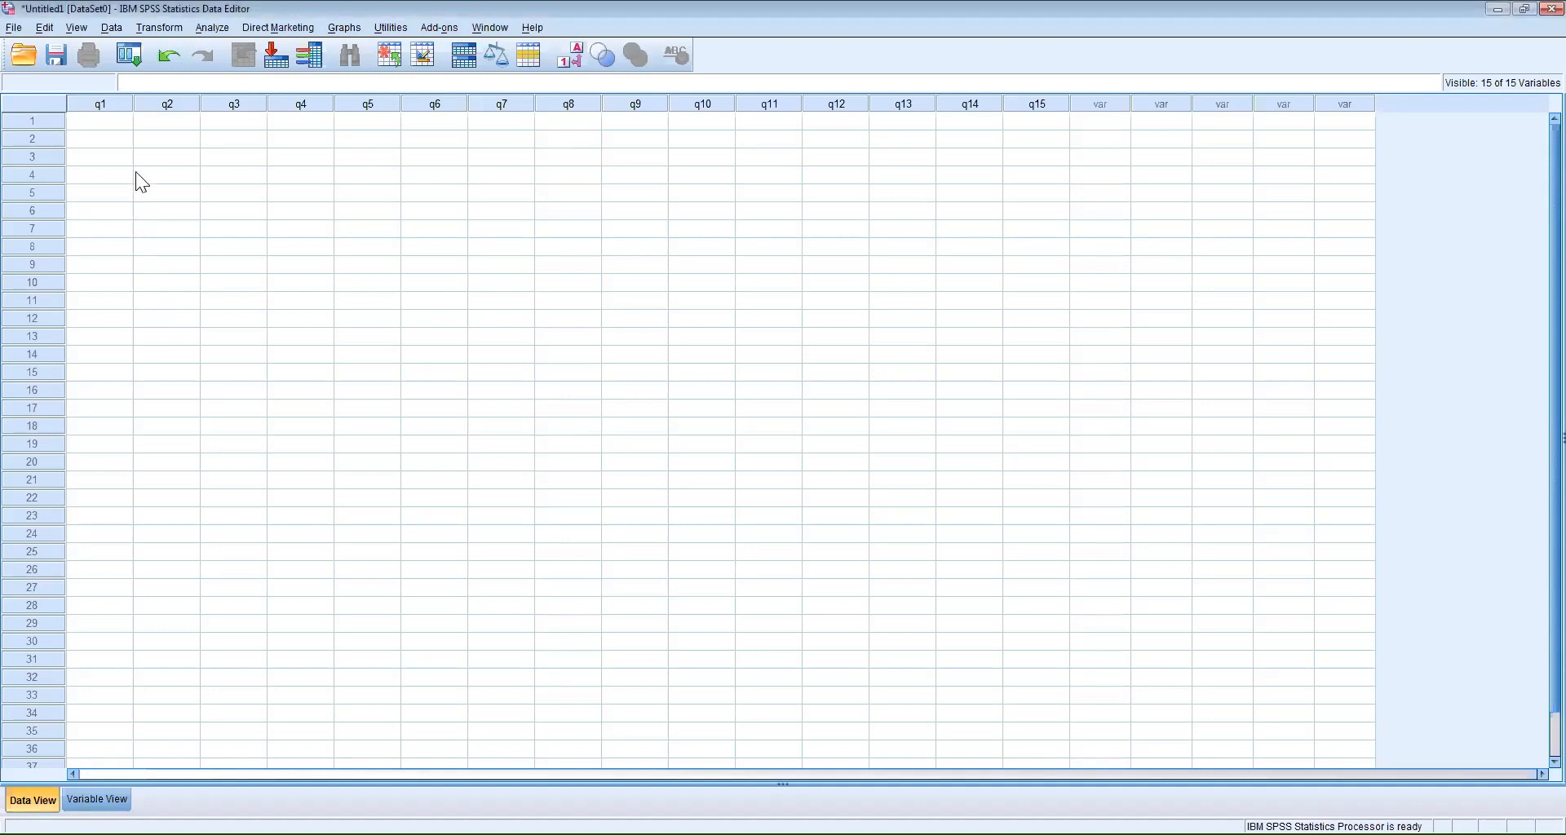
{"action": "left_click", "coordinate": [108, 123]}
{"action": "key", "text": "ctrl+v"}
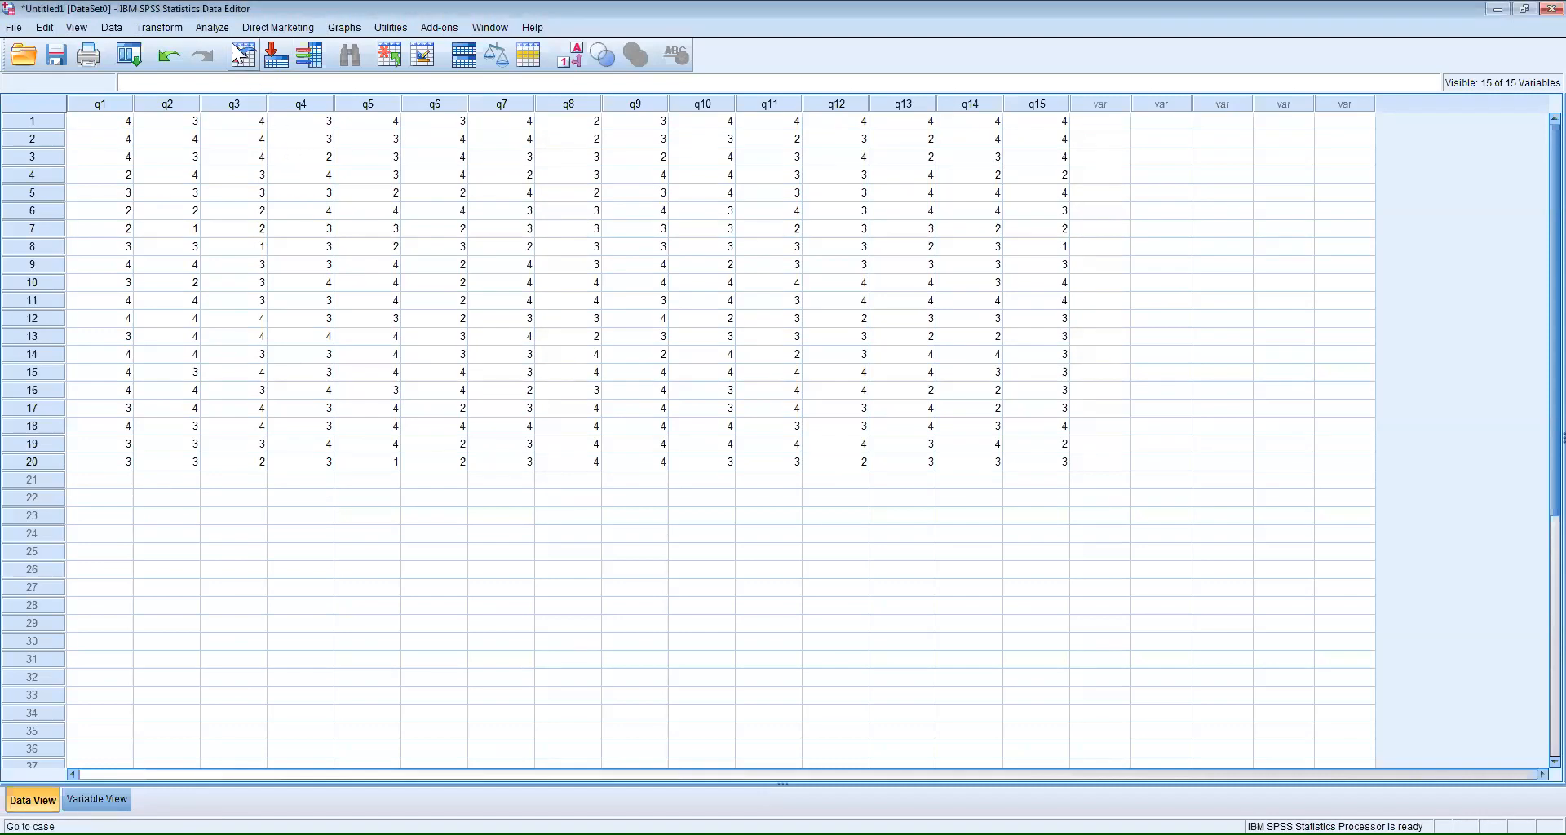
Step: Start a Bivariate Correlations analysis on the questionnaire data
{"action": "left_click", "coordinate": [214, 31]}
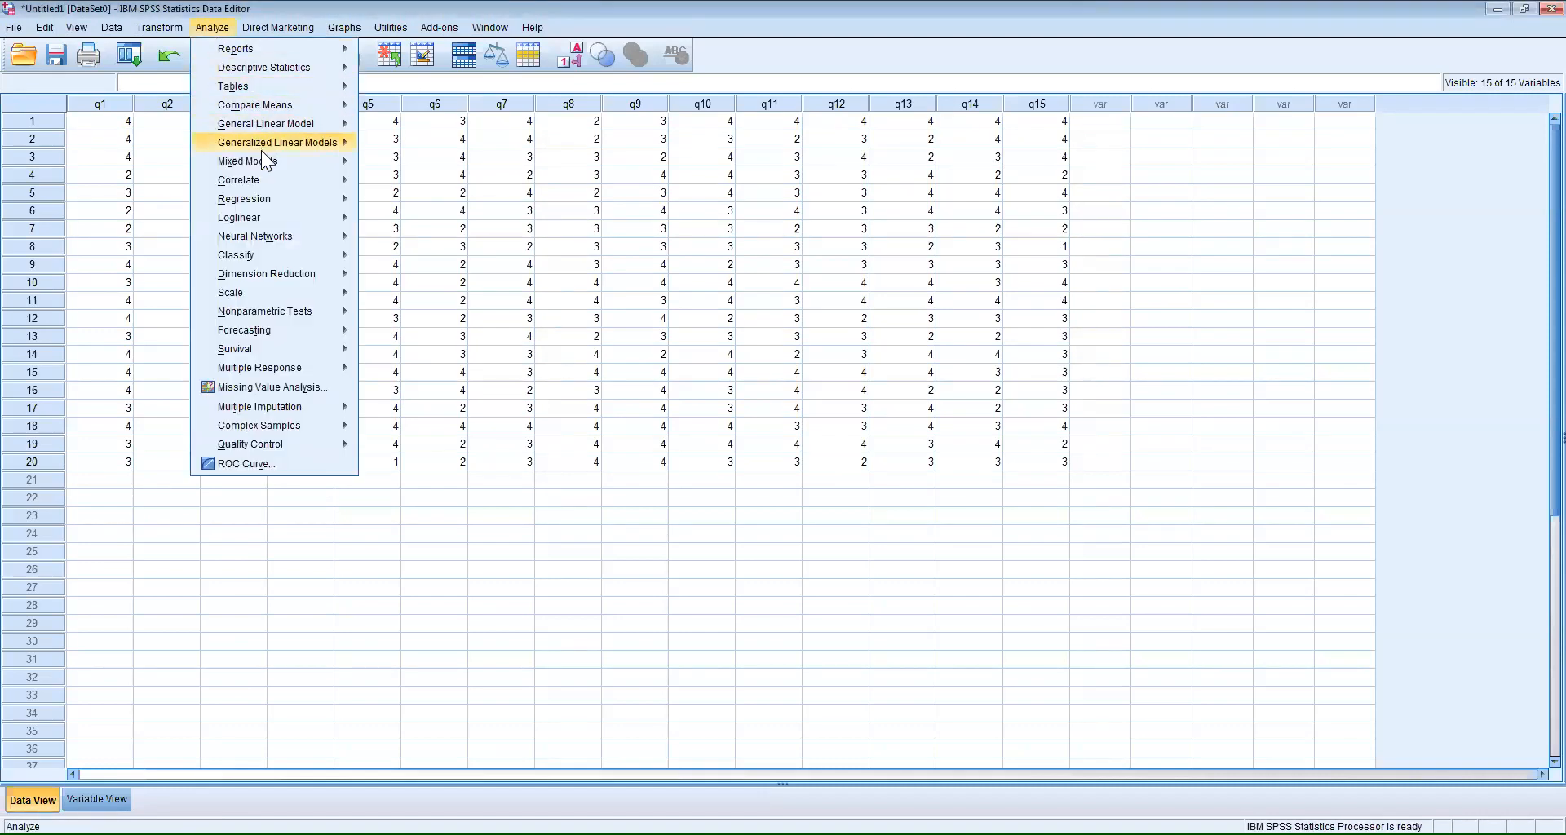
{"action": "mouse_move", "coordinate": [261, 181]}
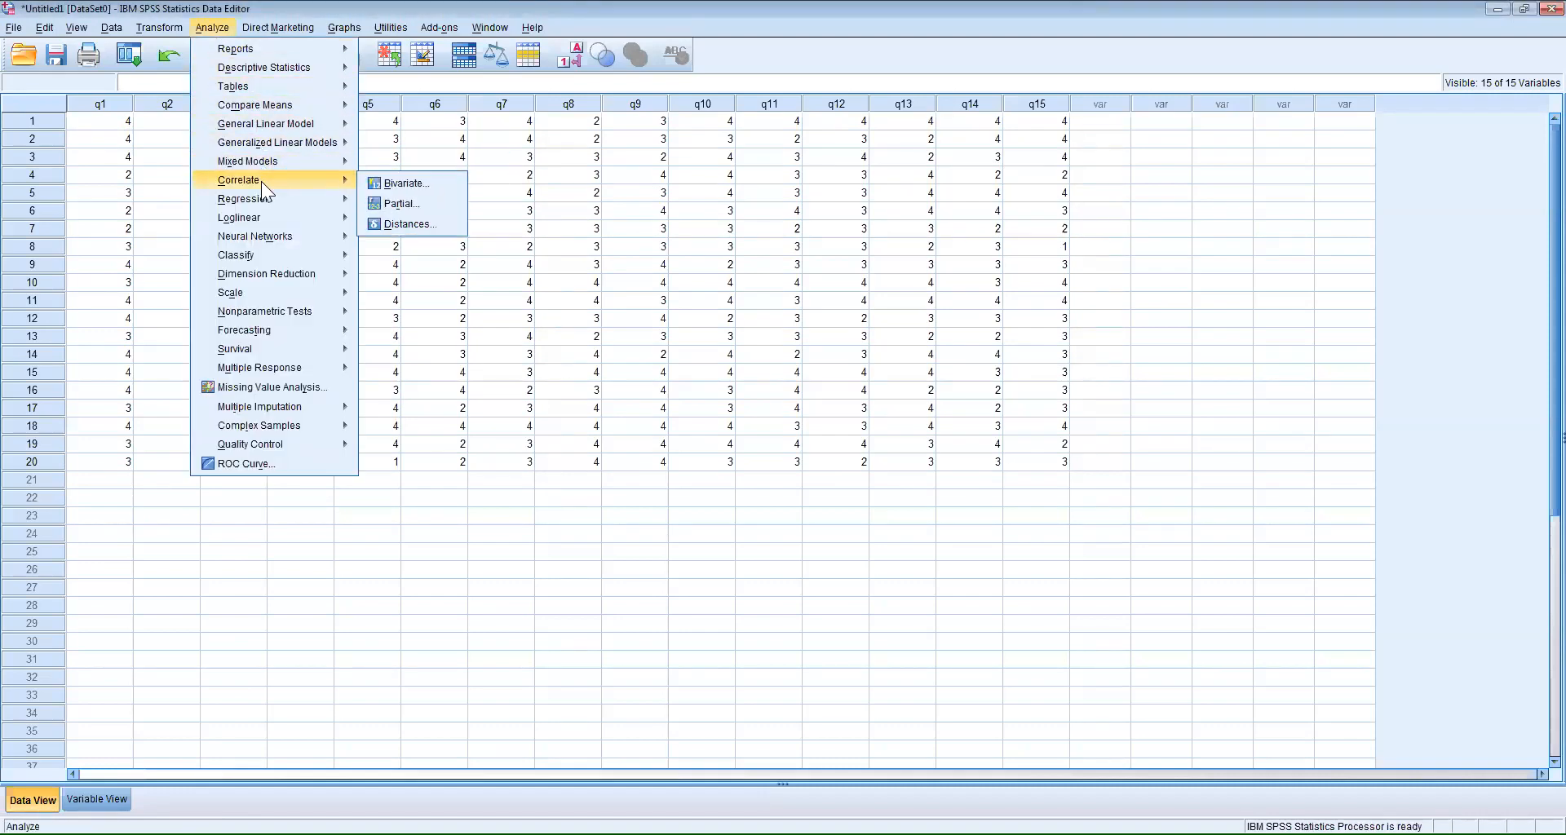
{"action": "left_click", "coordinate": [397, 184]}
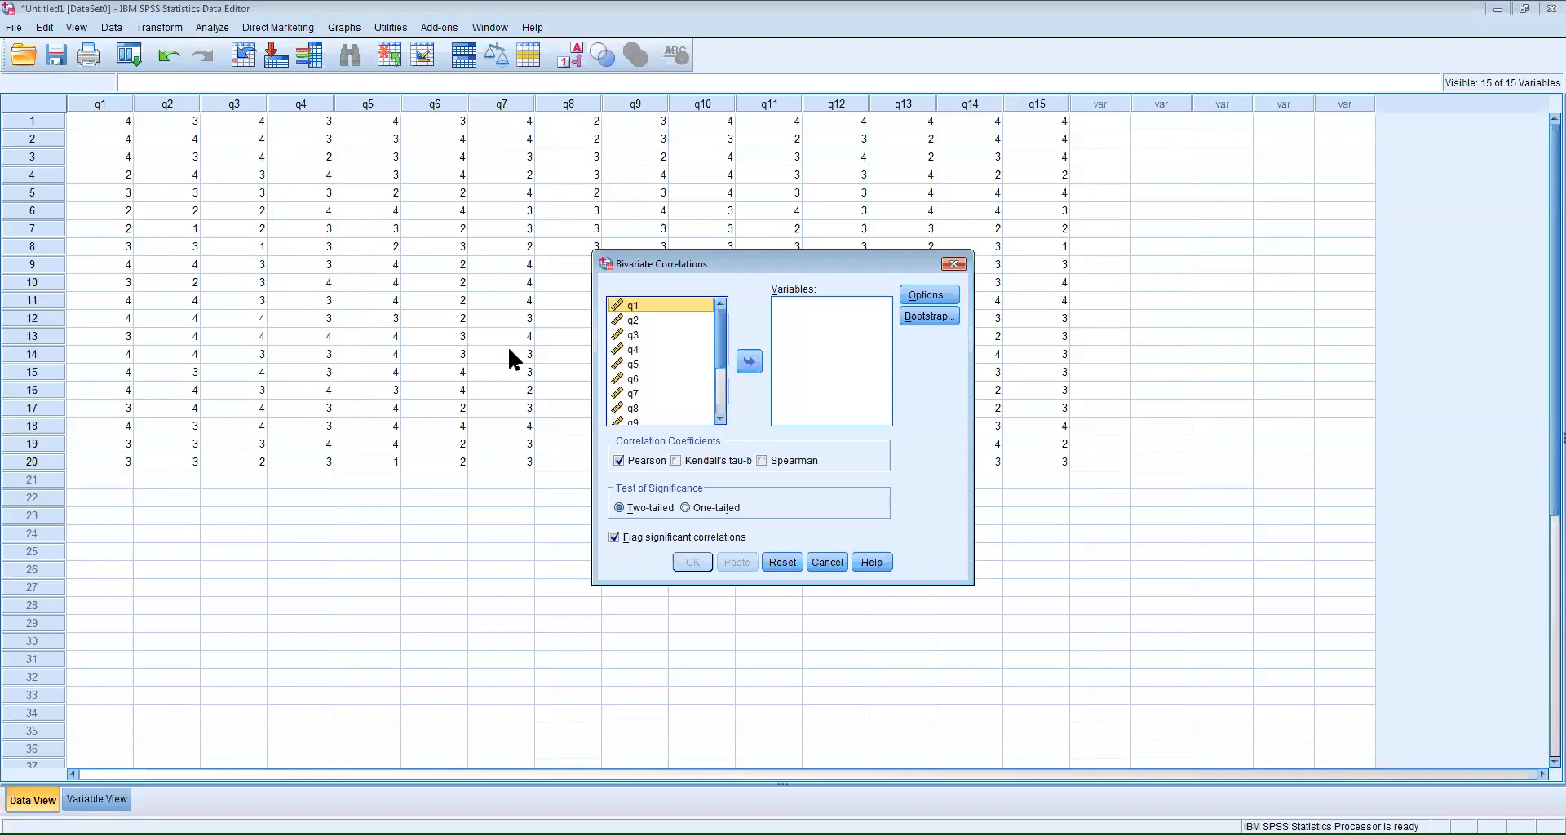
{"action": "key", "text": "alt+Tab"}
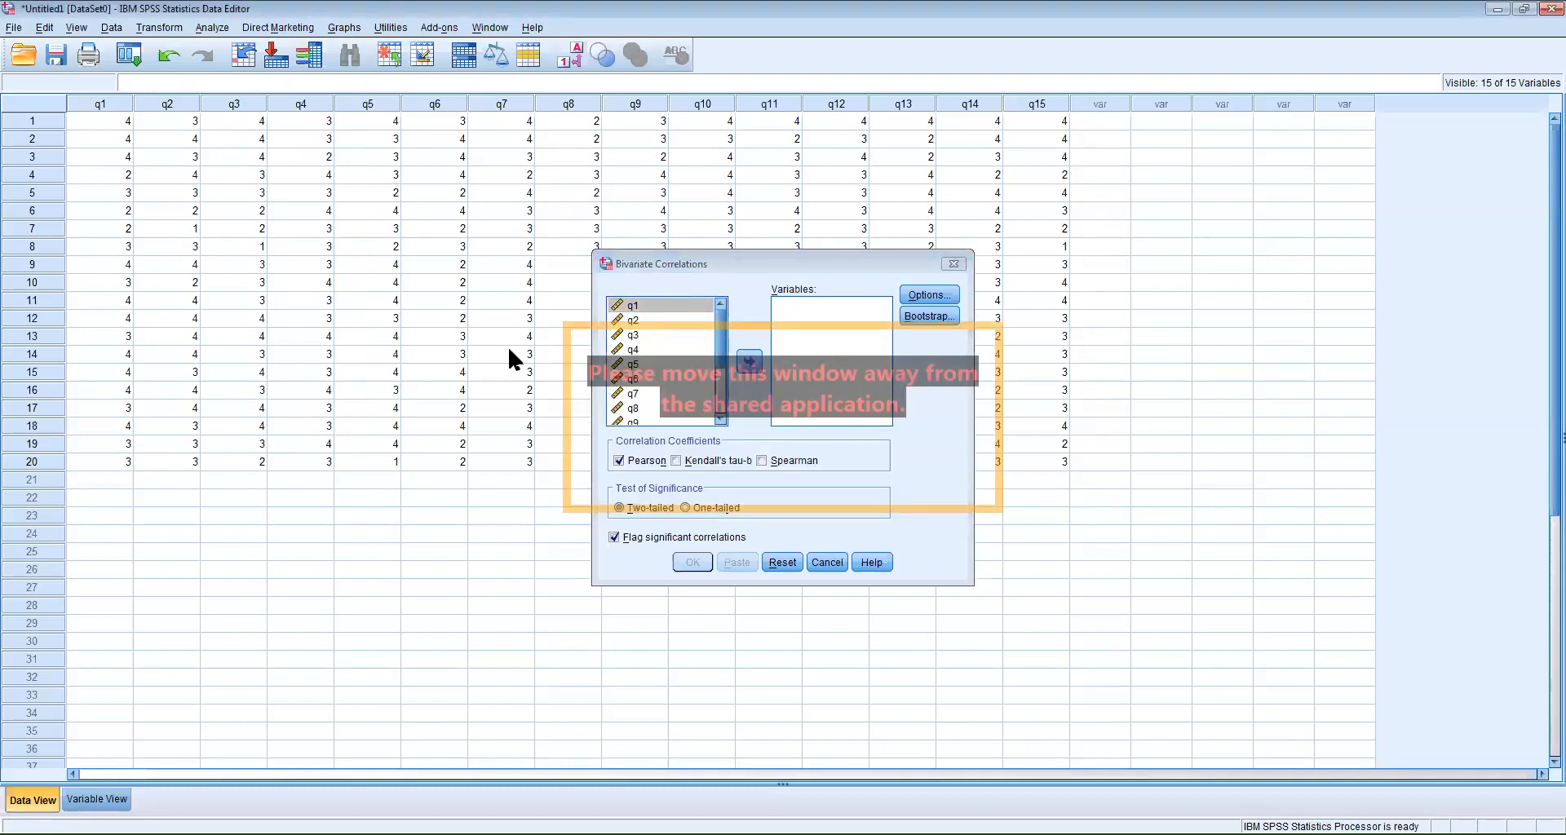
{"action": "key", "text": "alt+Tab"}
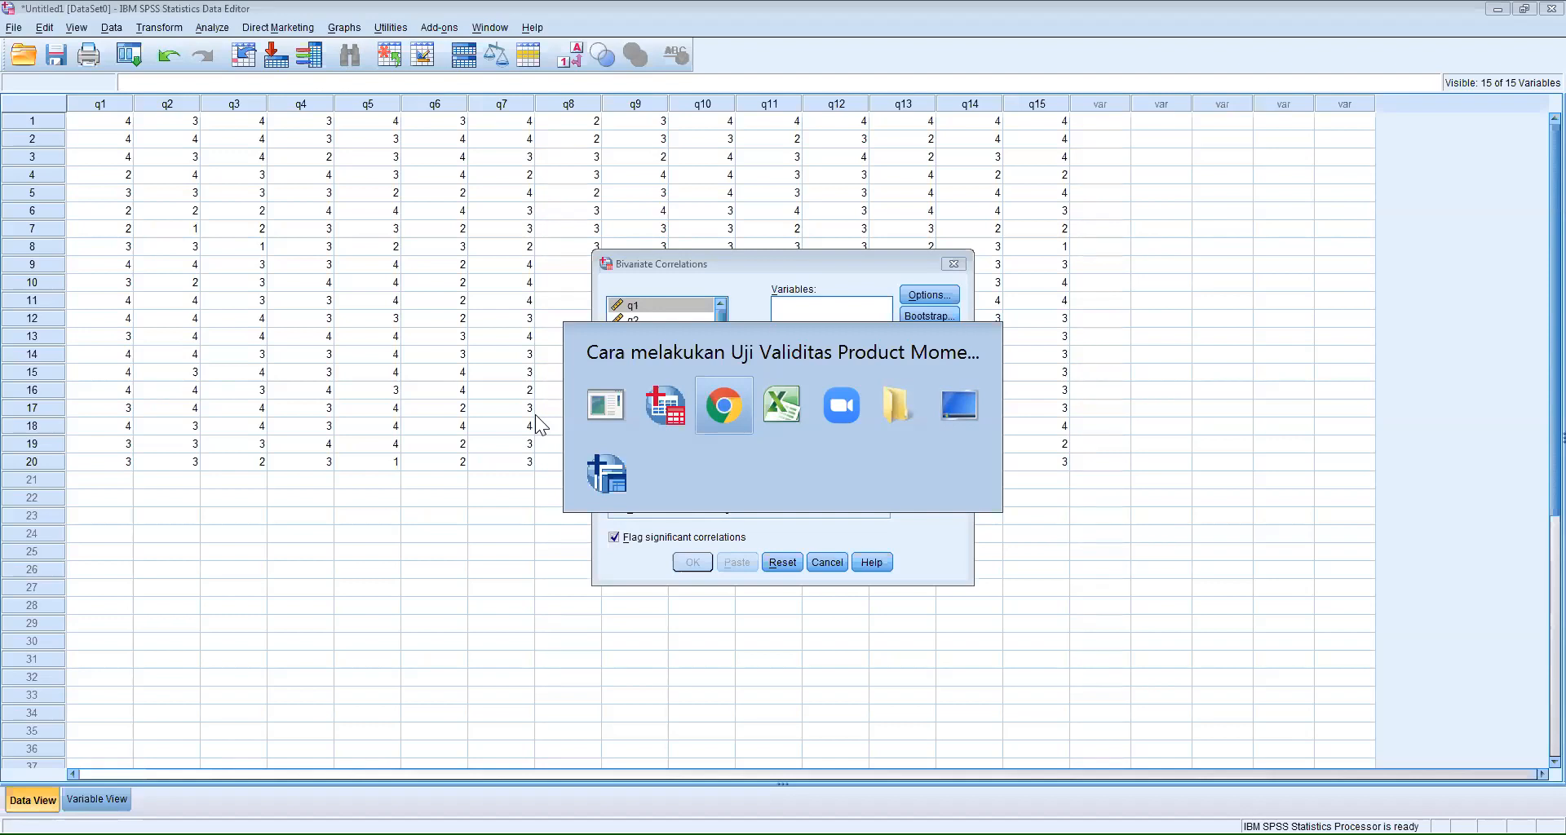
{"action": "key", "text": "Escape"}
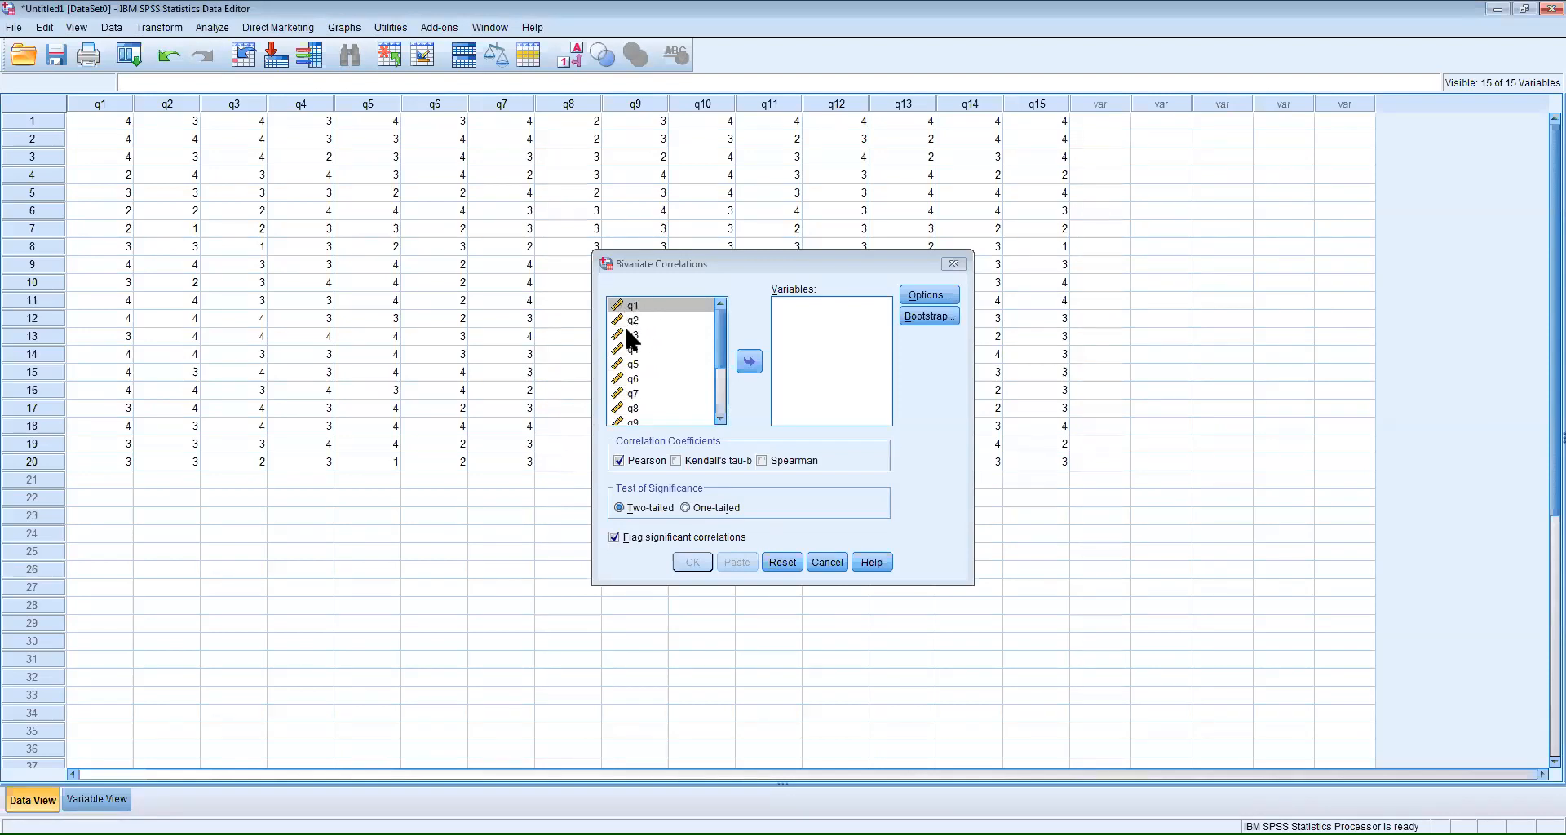
Step: Add all variables from q1 to q15 to the list of variables to correlate
{"action": "left_click", "coordinate": [742, 361]}
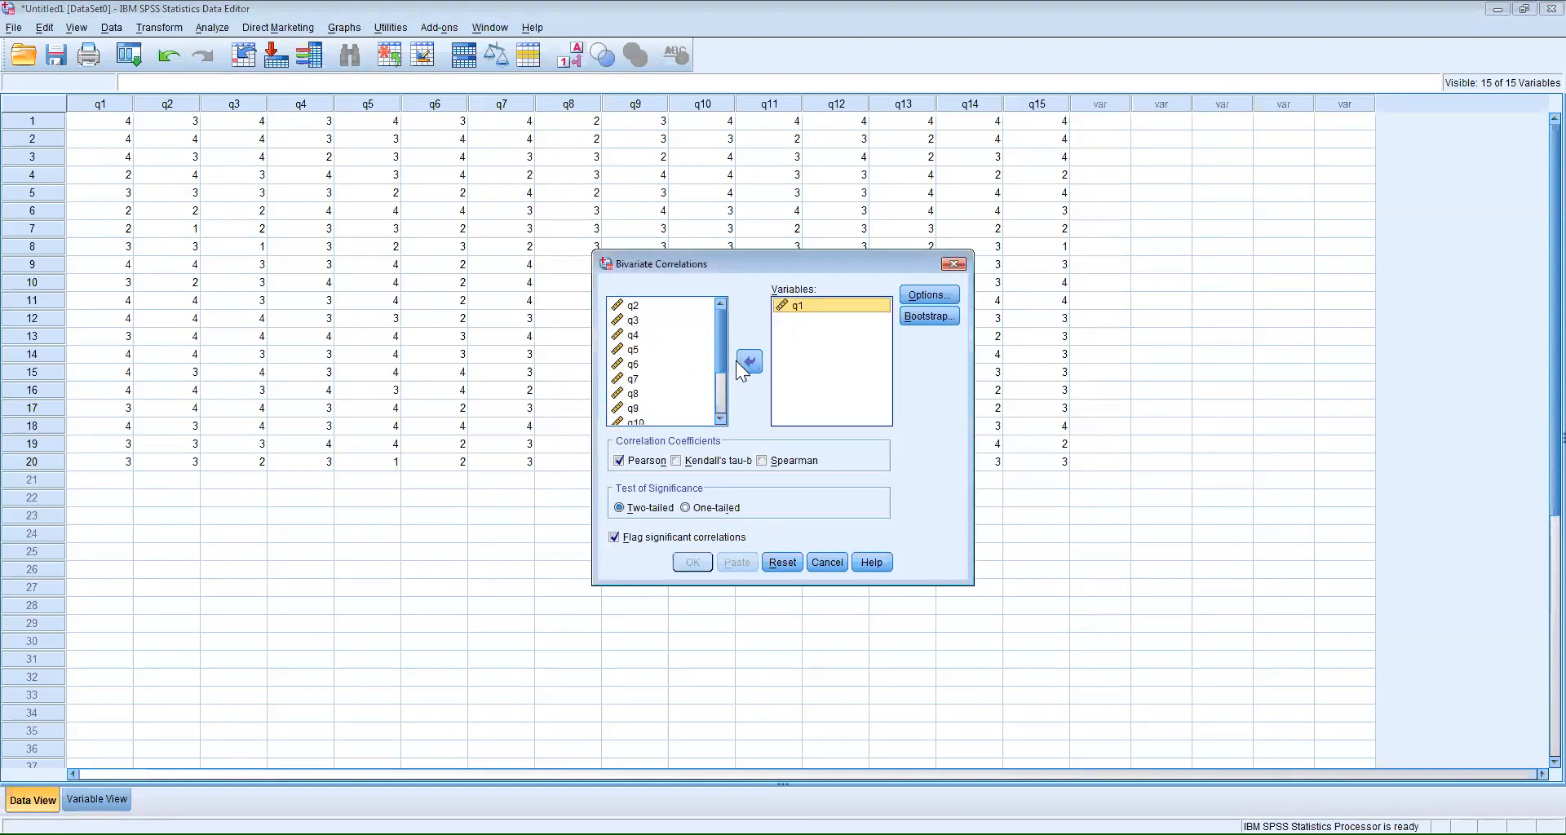
{"action": "left_click", "coordinate": [649, 305]}
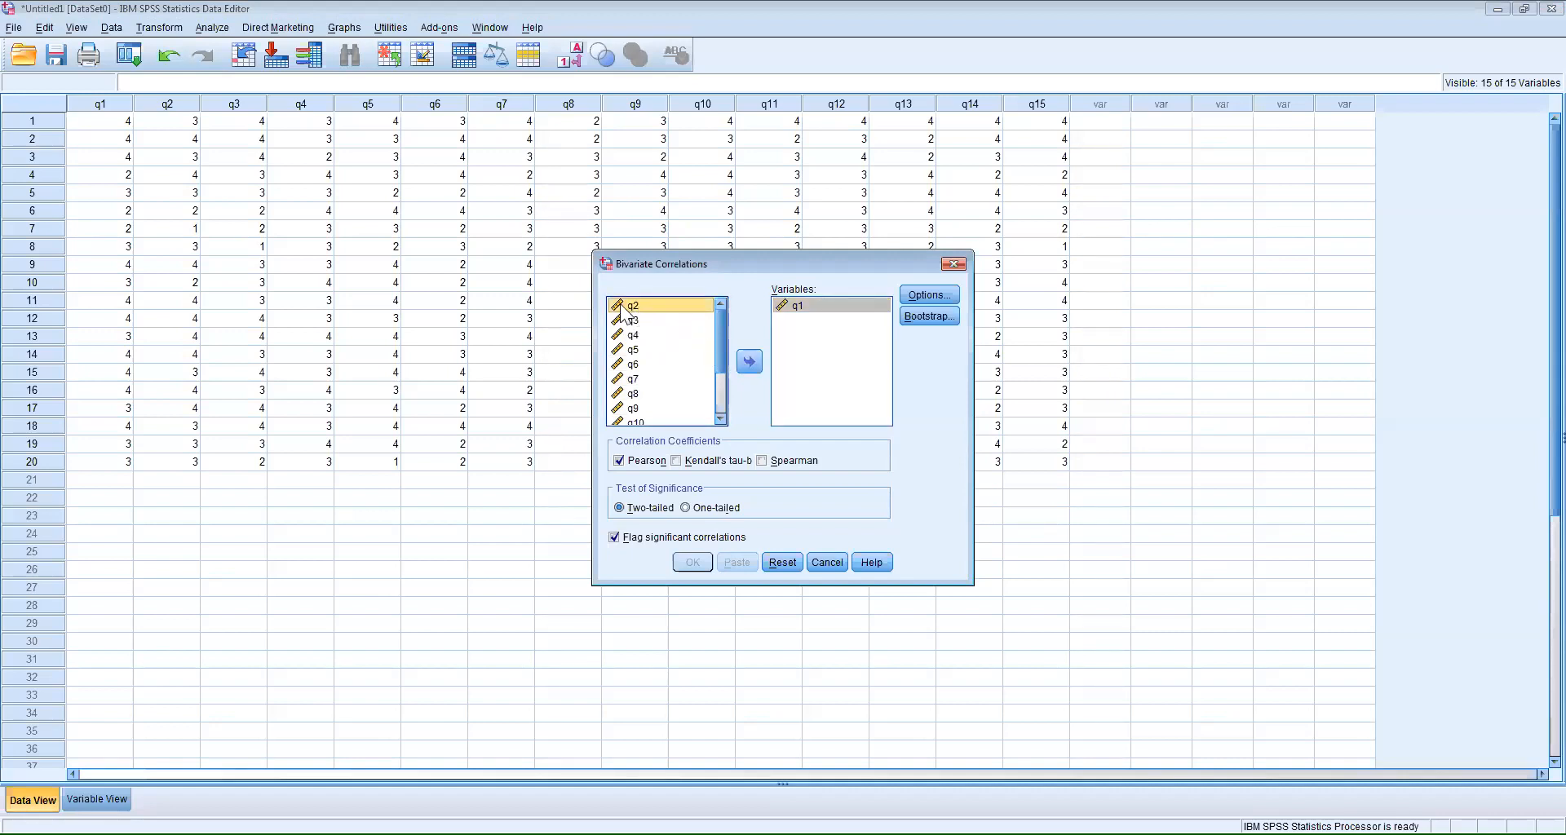
{"action": "left_click", "coordinate": [749, 361]}
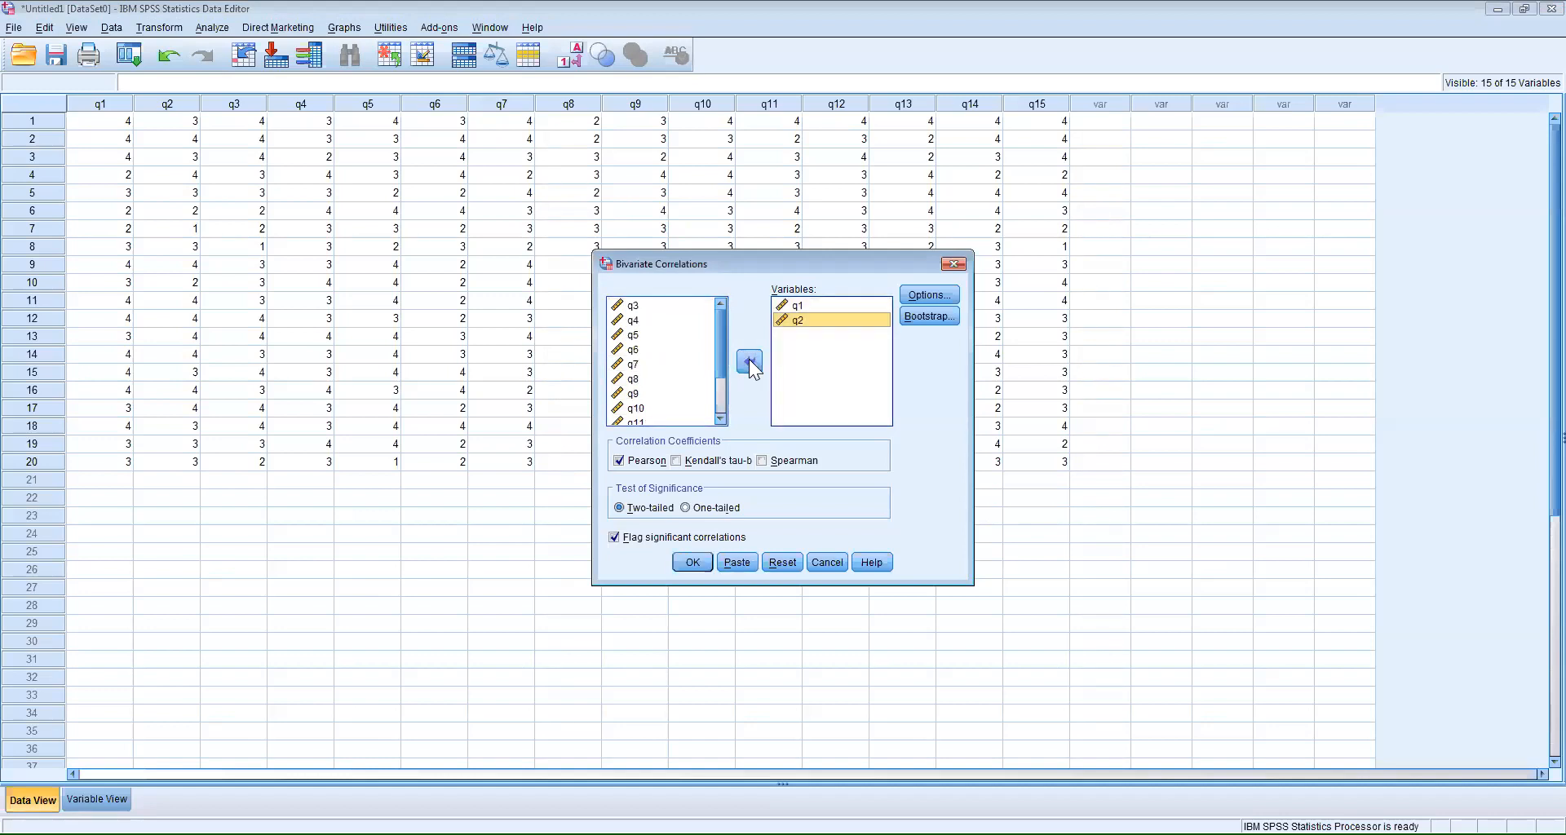
{"action": "left_click", "coordinate": [633, 306]}
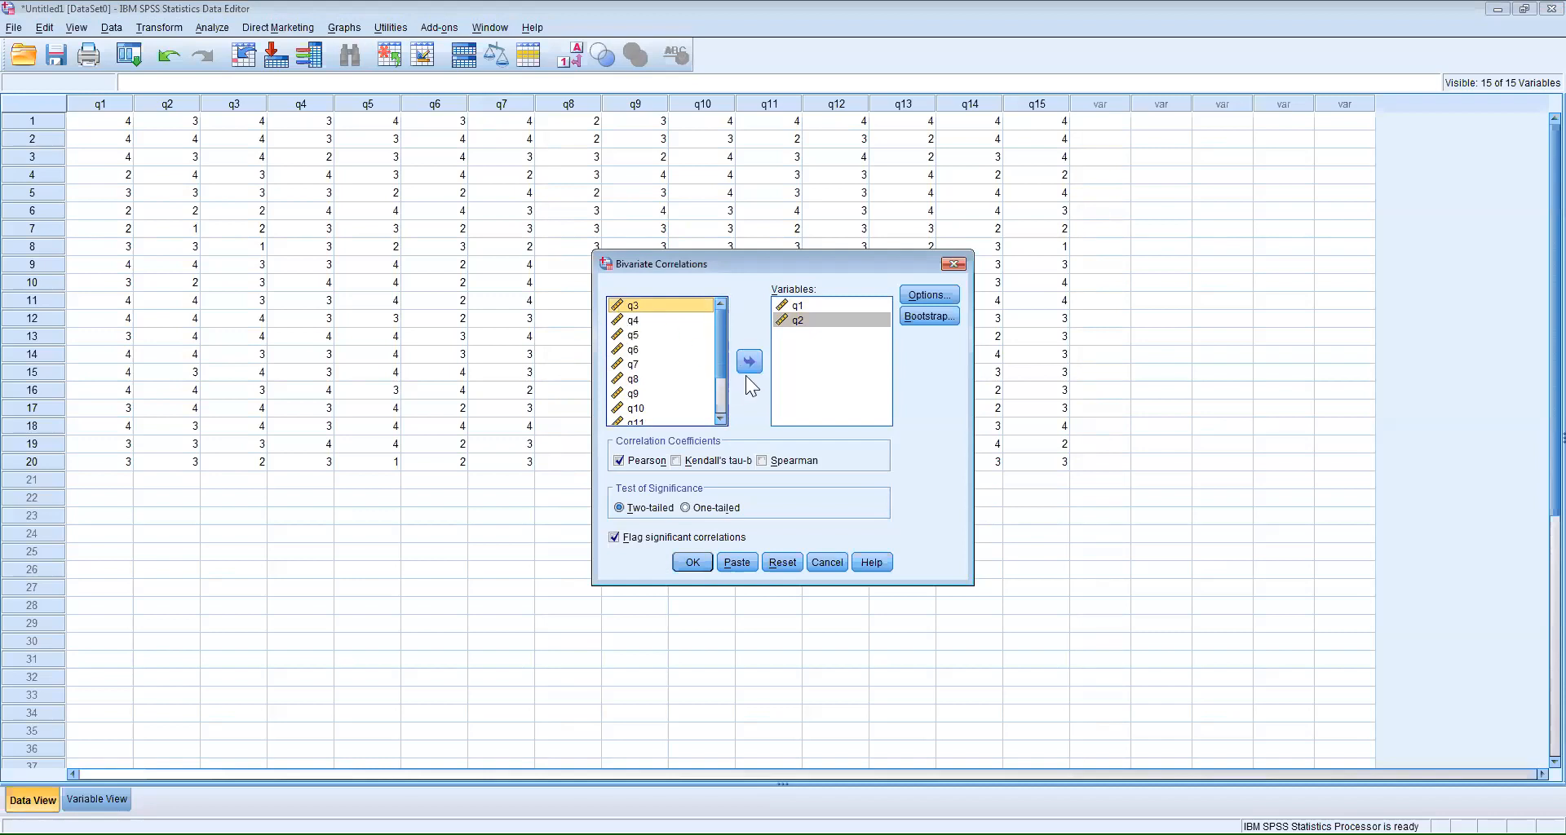
{"action": "left_click", "coordinate": [749, 362]}
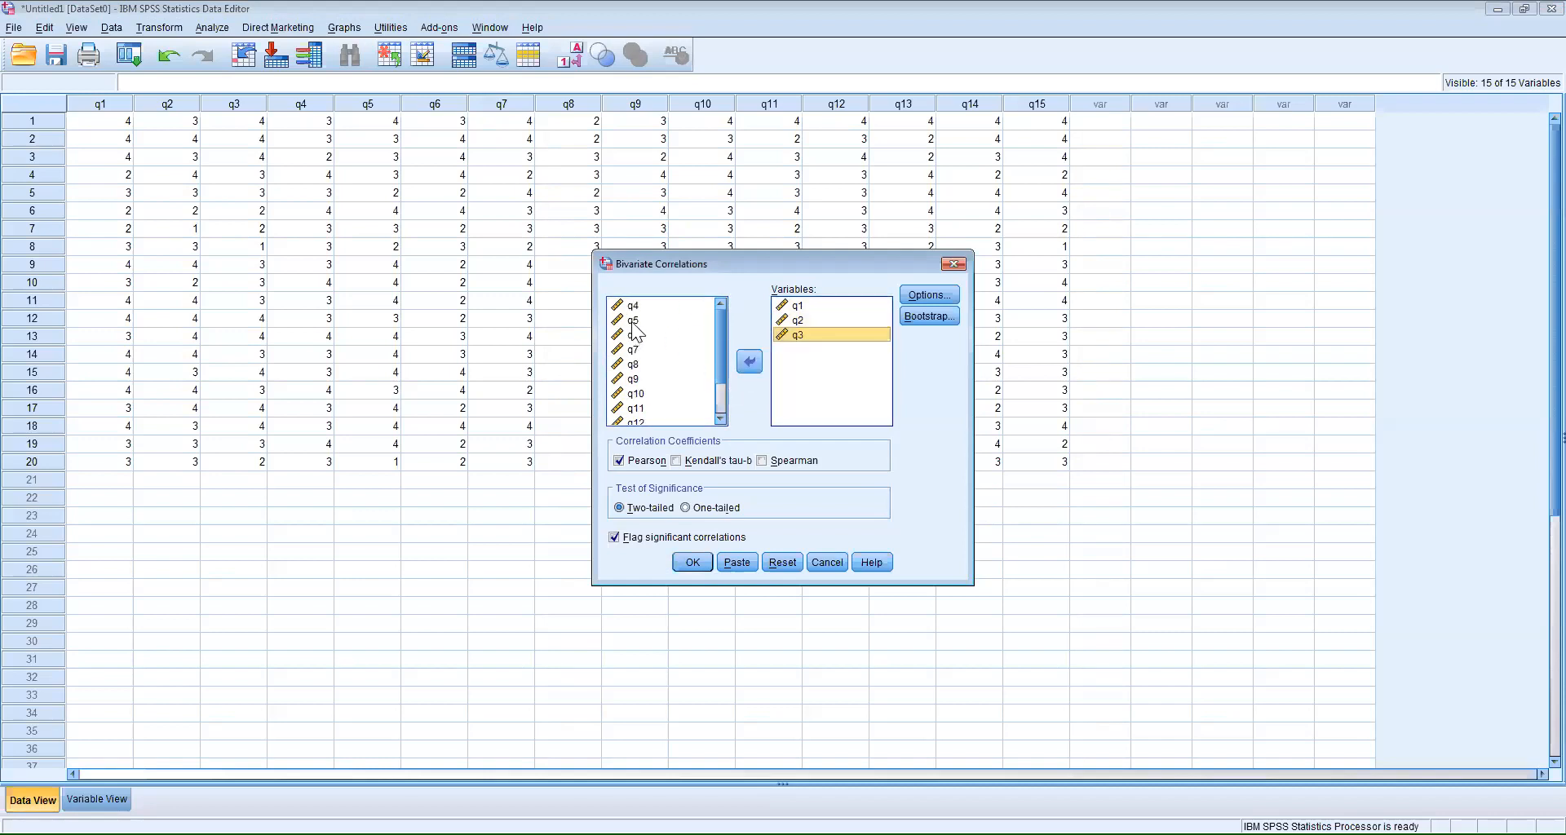
{"action": "left_click", "coordinate": [633, 307]}
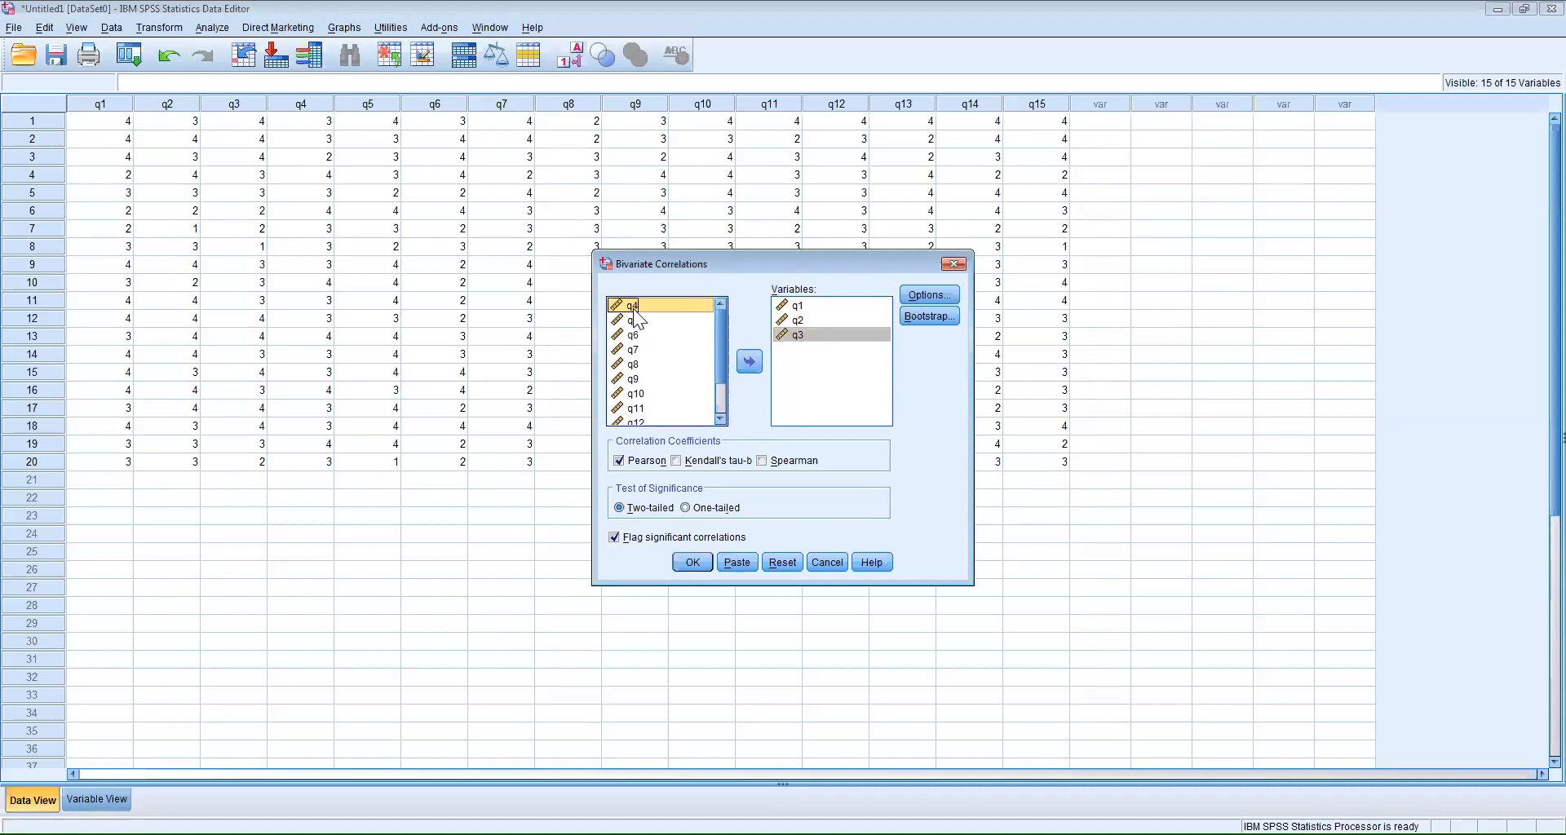
{"action": "key", "text": "ctrl+a"}
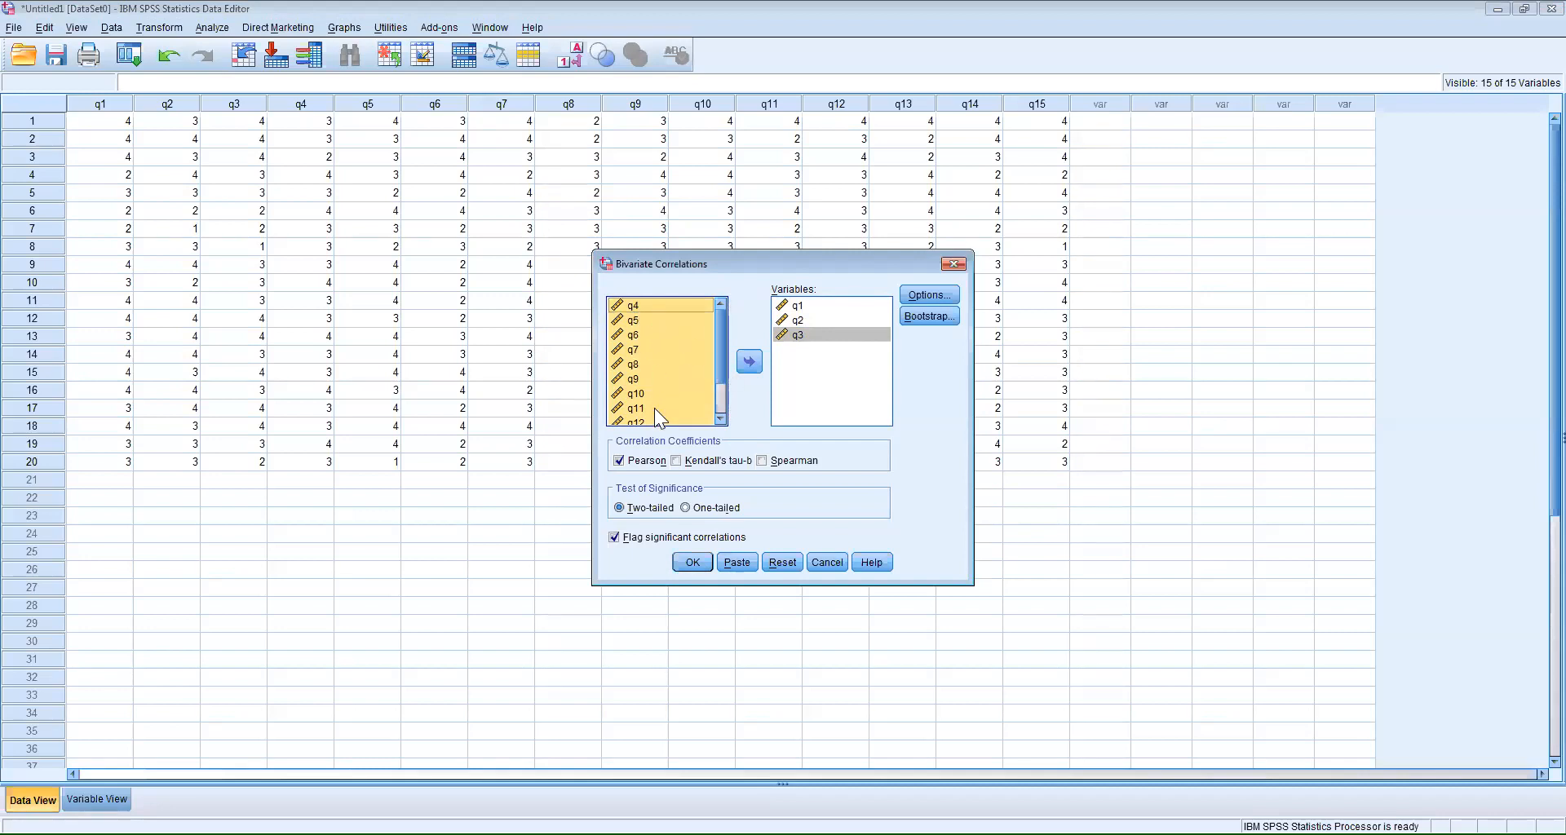
{"action": "left_click", "coordinate": [748, 365]}
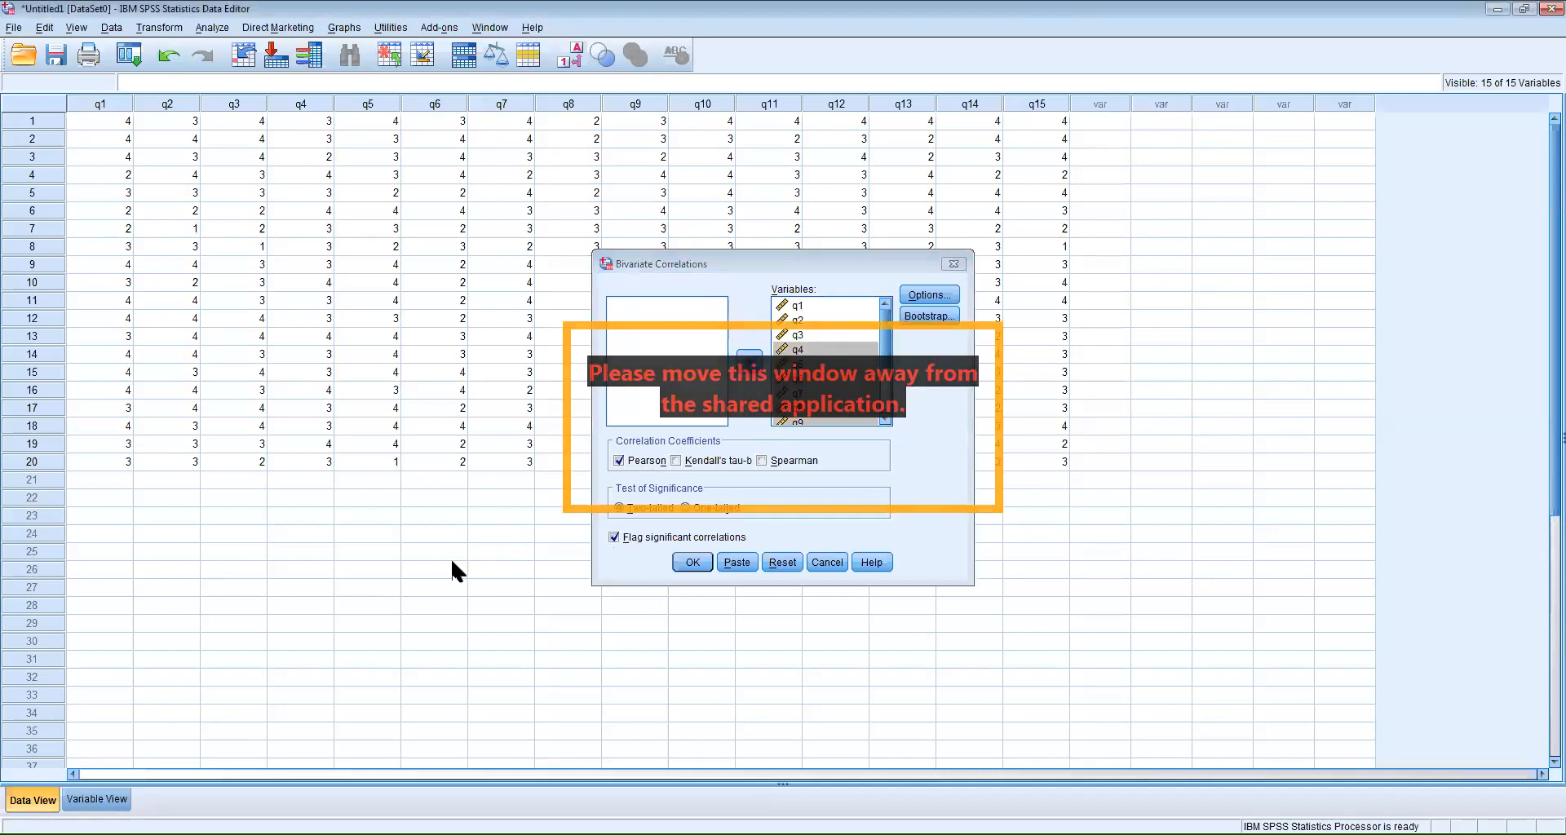
Step: Run the bivariate correlation with the Pearson coefficient, a two-tailed test and significant correlations flagged
{"action": "key", "text": "alt+Tab"}
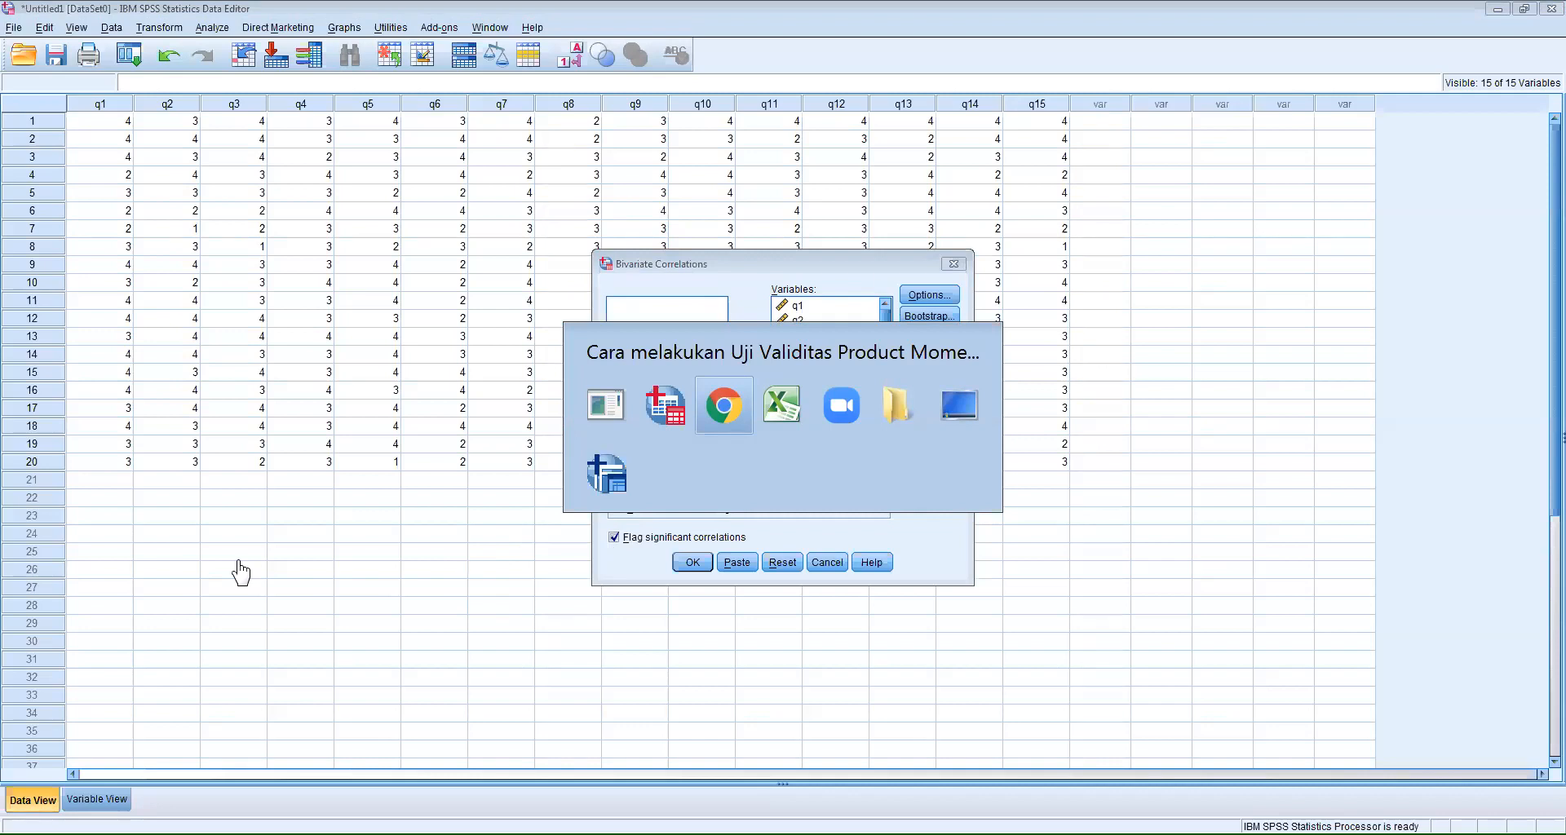
{"action": "key", "text": "alt+Tab"}
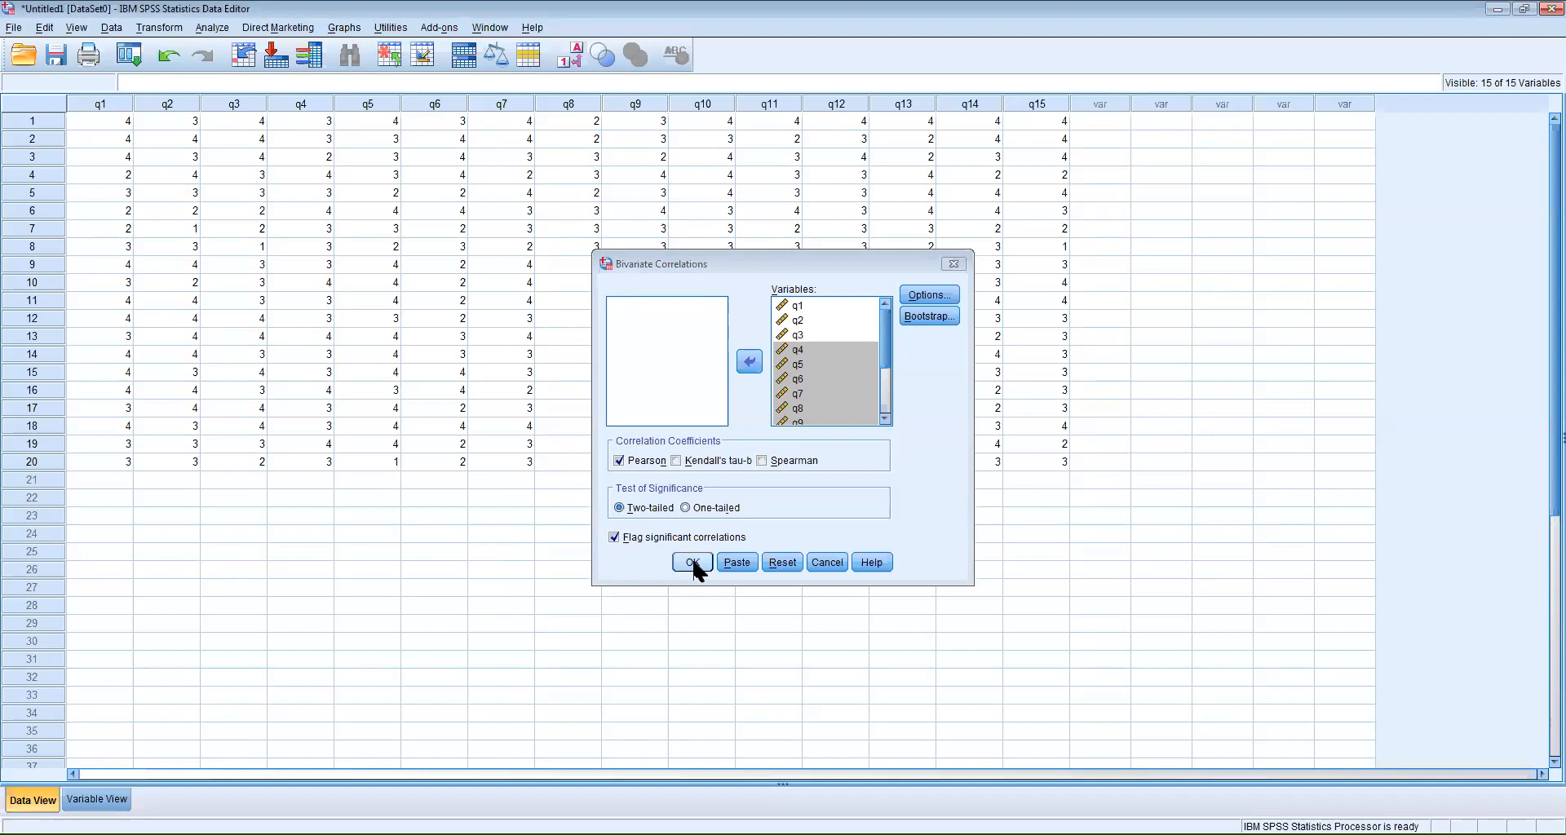
{"action": "left_click", "coordinate": [693, 562]}
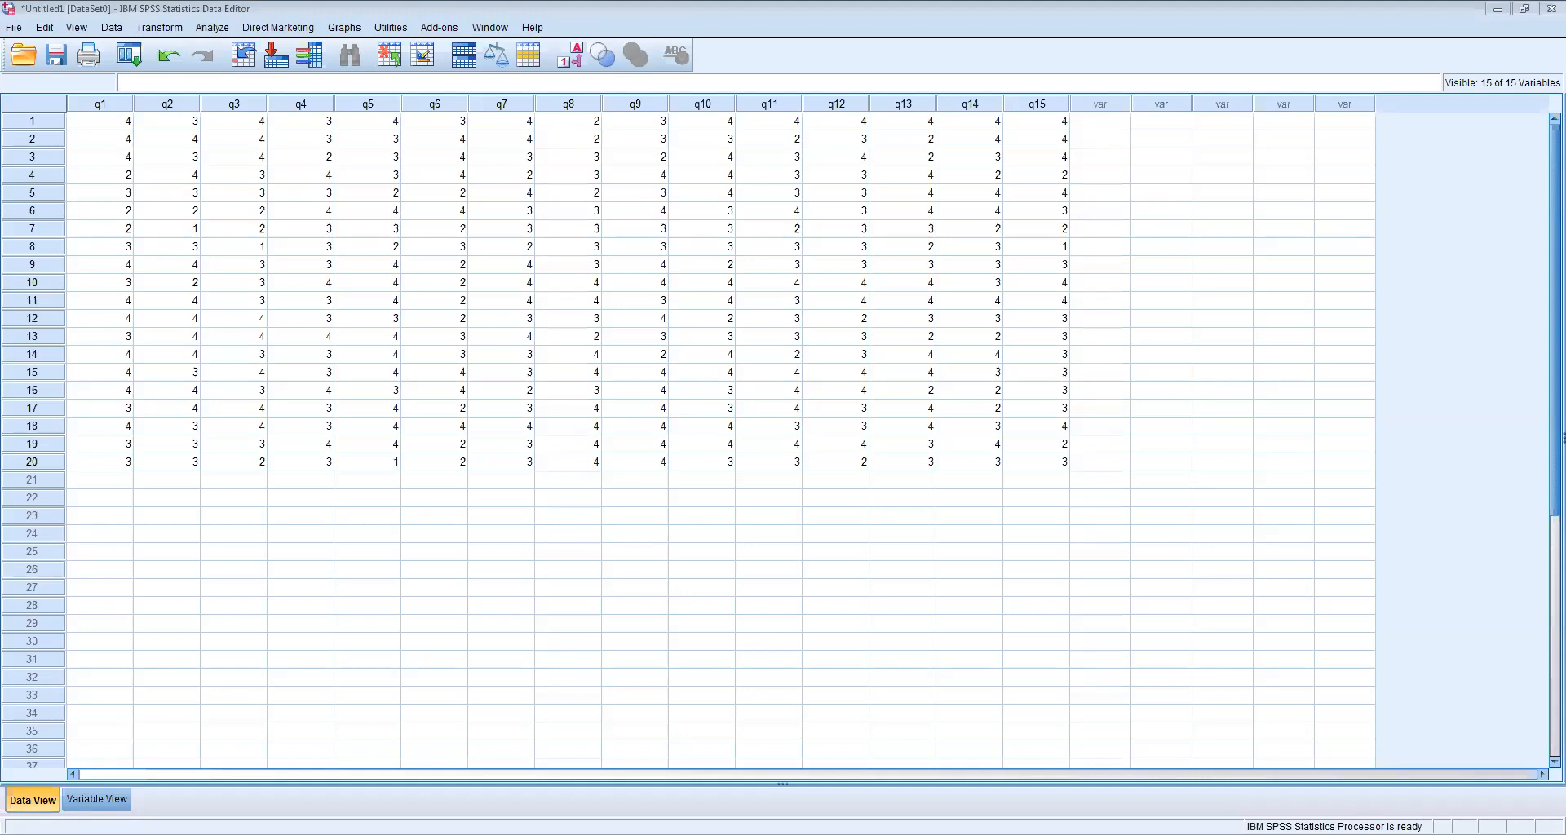
Step: Add three more variables named q16, q17 and total in rows 16 to 18 of the variable definitions
{"action": "left_click", "coordinate": [111, 800]}
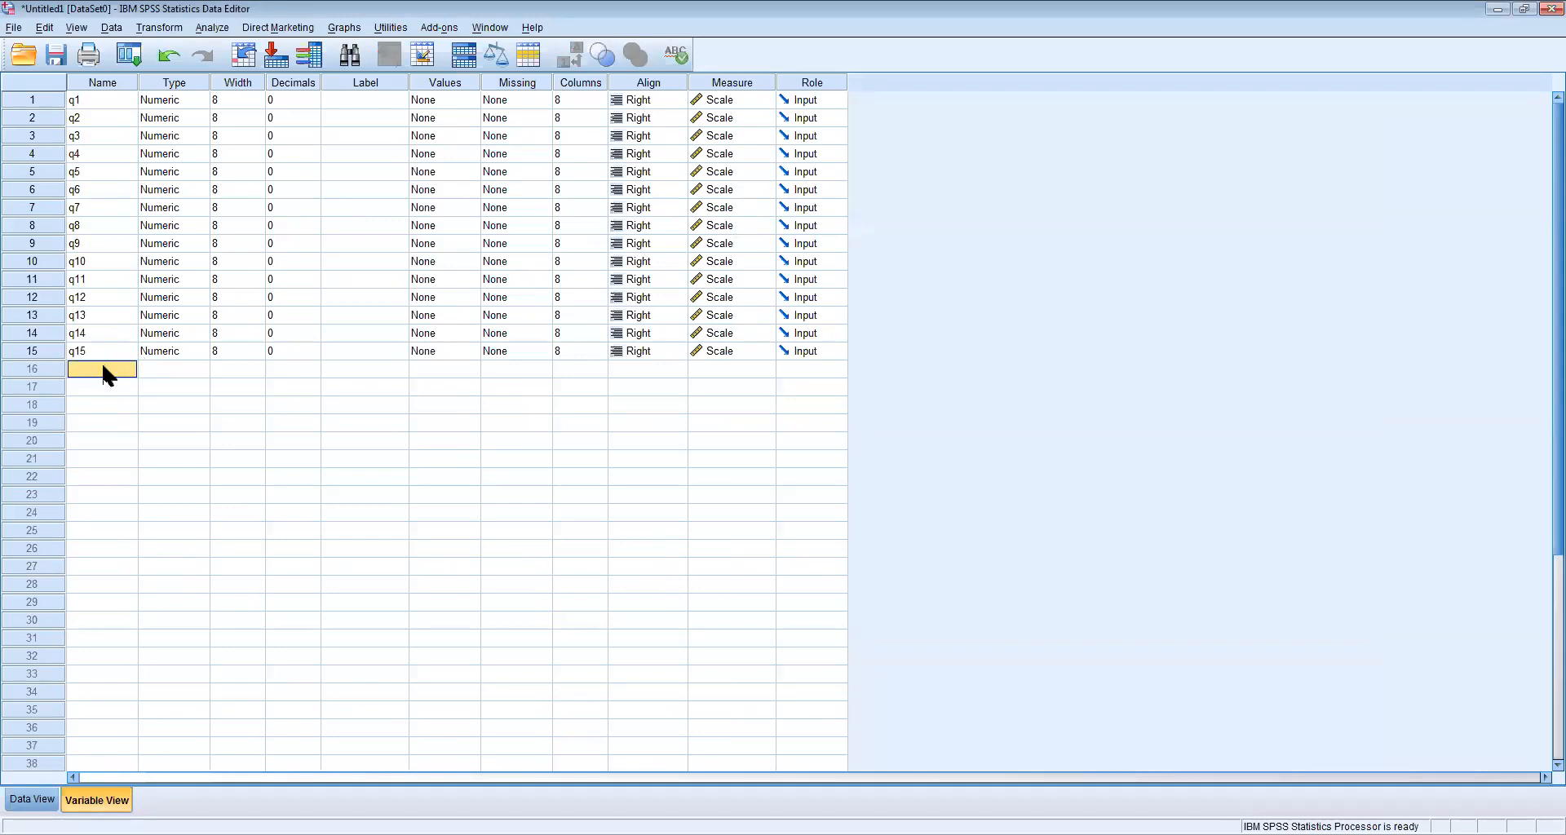
{"action": "type", "text": "q16"}
{"action": "left_click", "coordinate": [111, 380]}
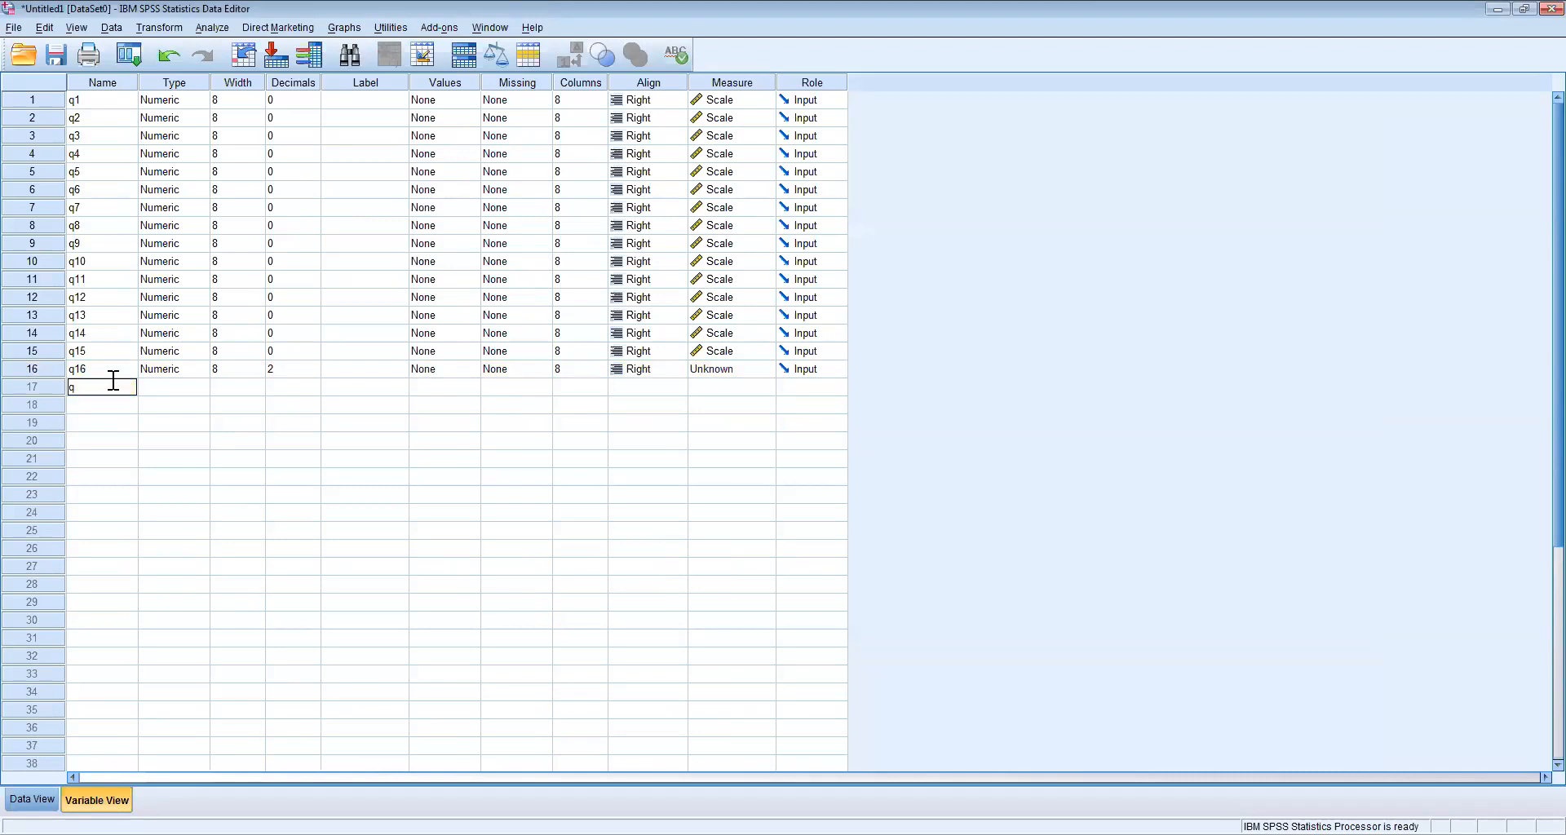
{"action": "left_click", "coordinate": [115, 405]}
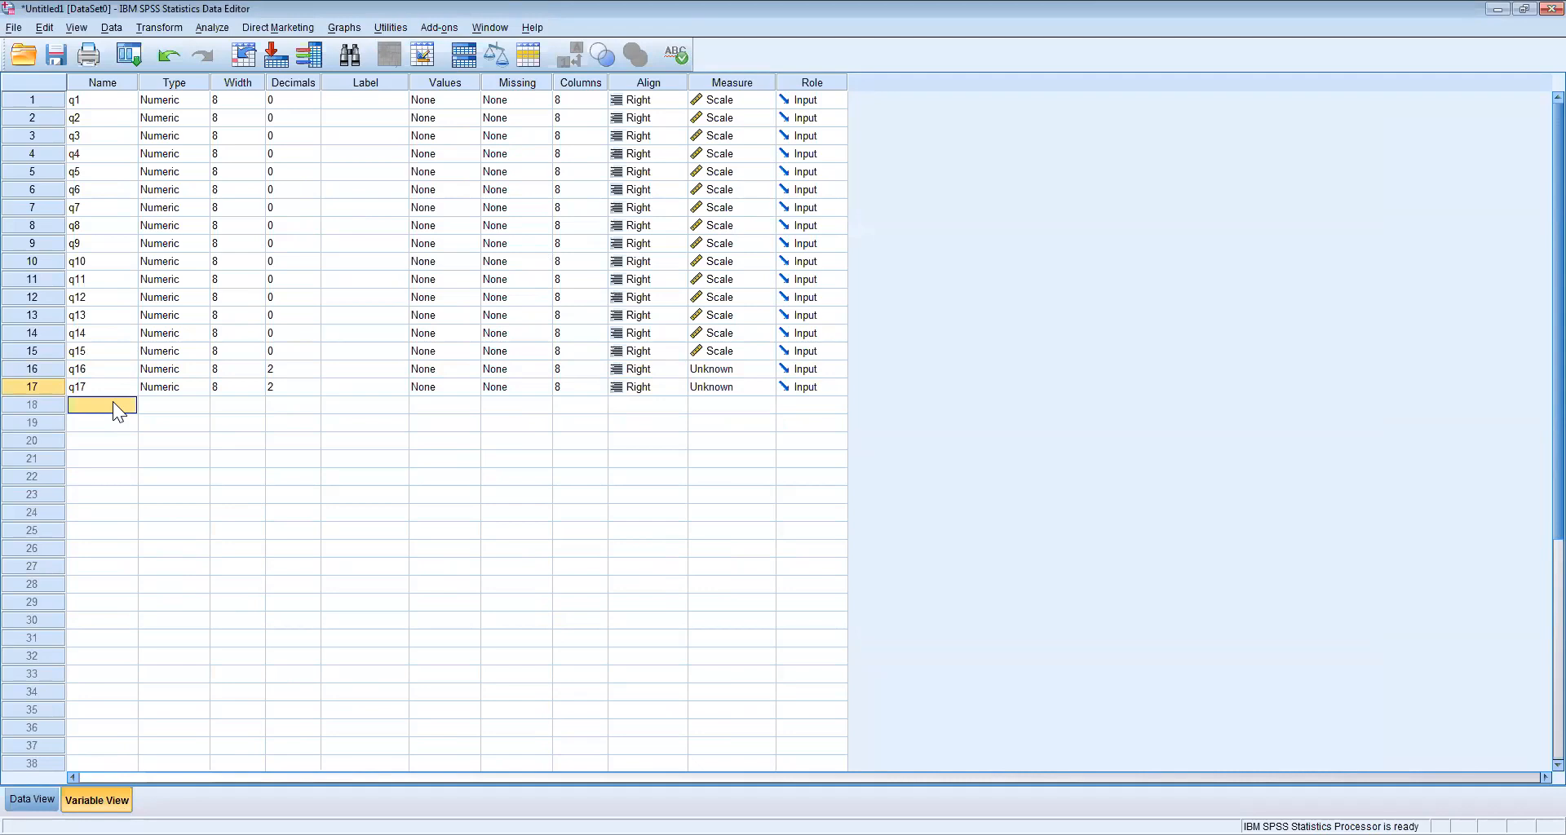
{"action": "type", "text": "total"}
{"action": "left_click", "coordinate": [127, 419]}
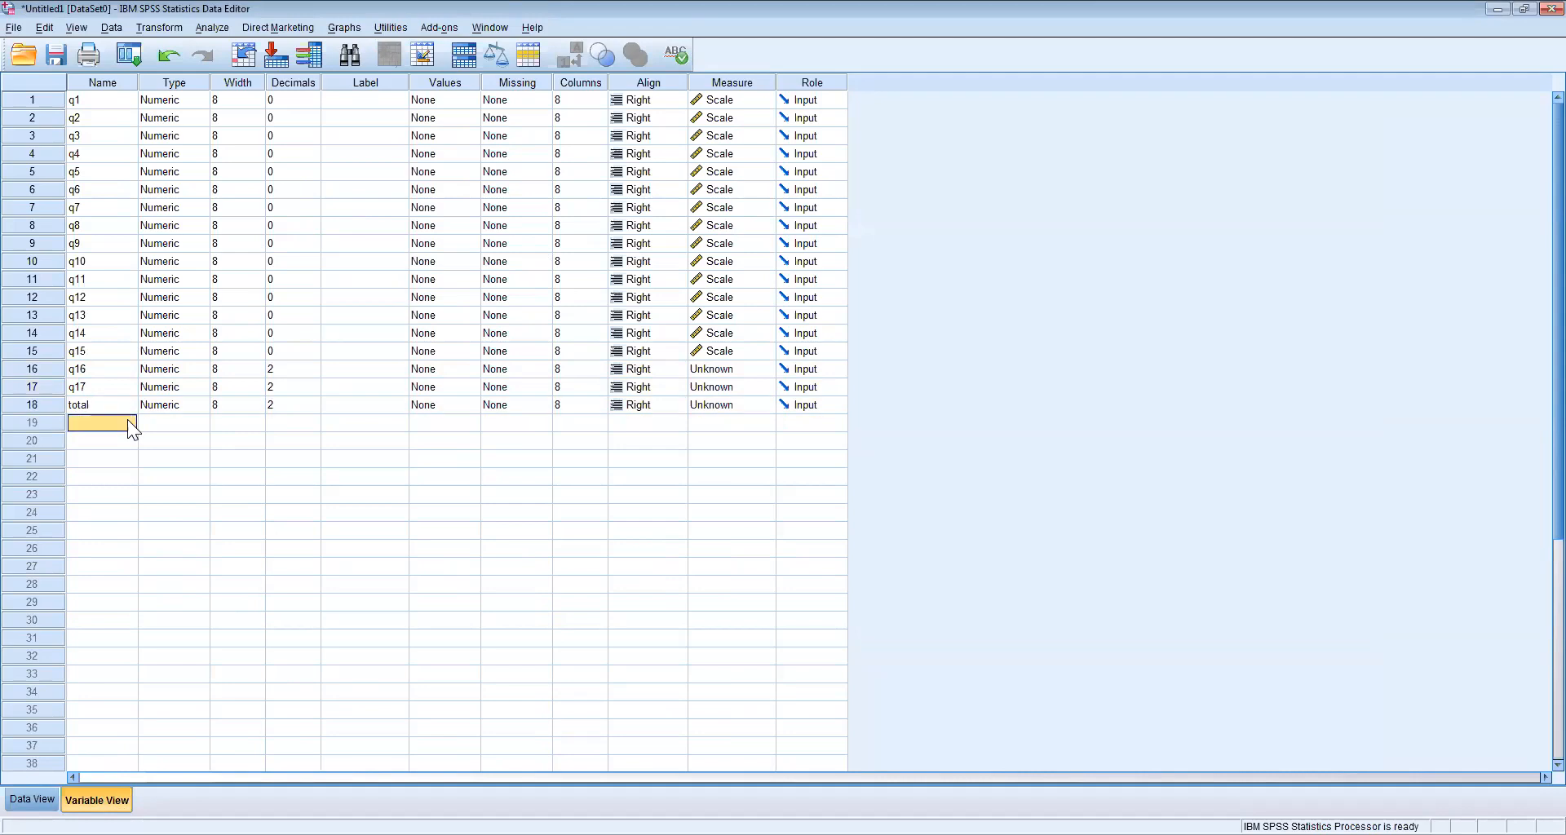
Step: Set q16, q17 and total to 0 decimals and the Scale measurement level
{"action": "left_click", "coordinate": [270, 372]}
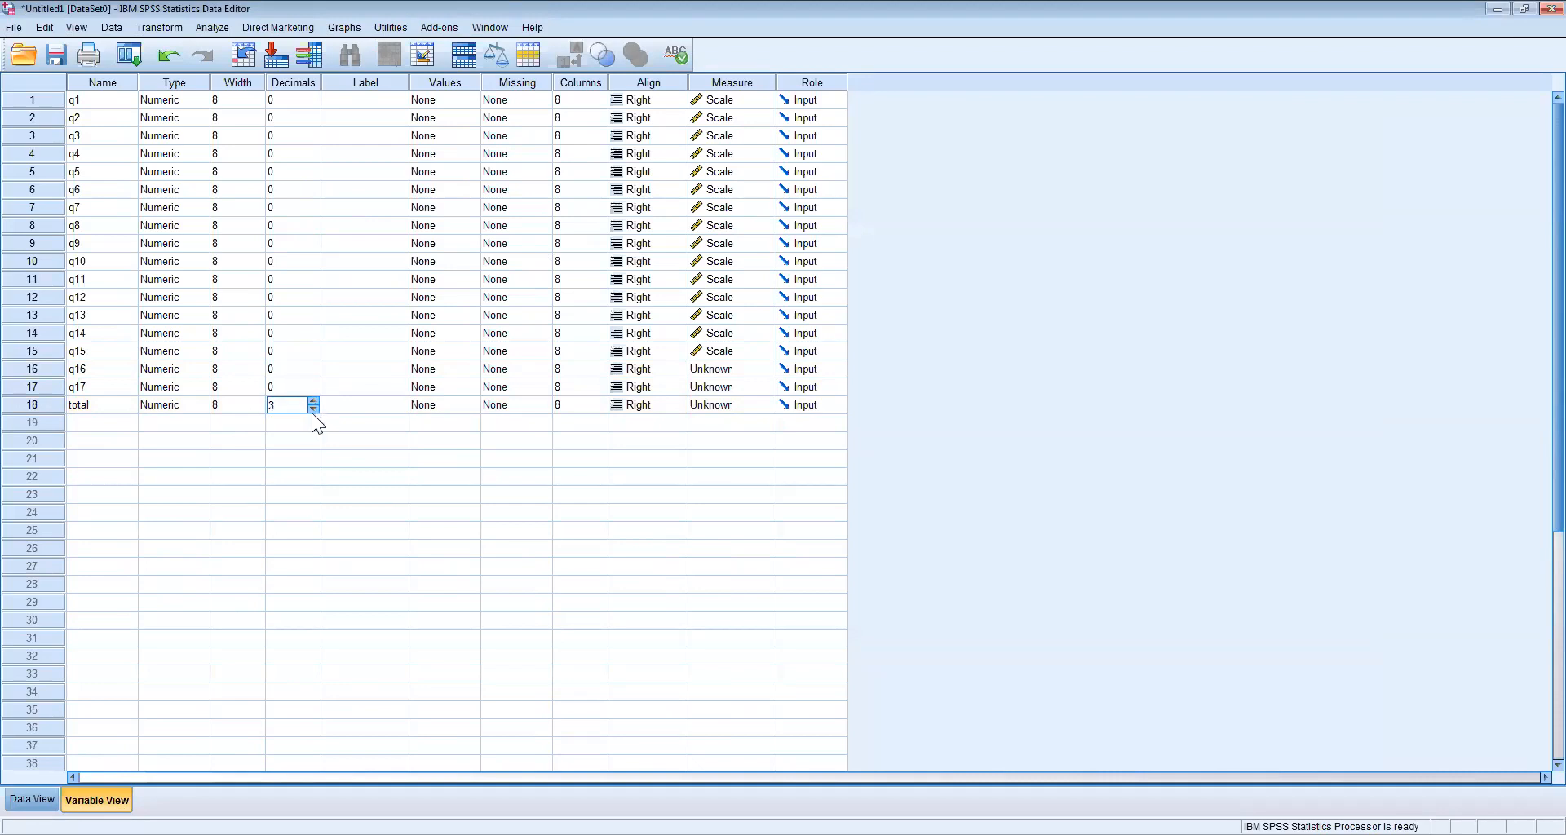
{"action": "left_click", "coordinate": [714, 372]}
{"action": "left_click", "coordinate": [714, 386]}
{"action": "left_click", "coordinate": [713, 387]}
{"action": "left_click", "coordinate": [713, 405]}
{"action": "left_click", "coordinate": [713, 406]}
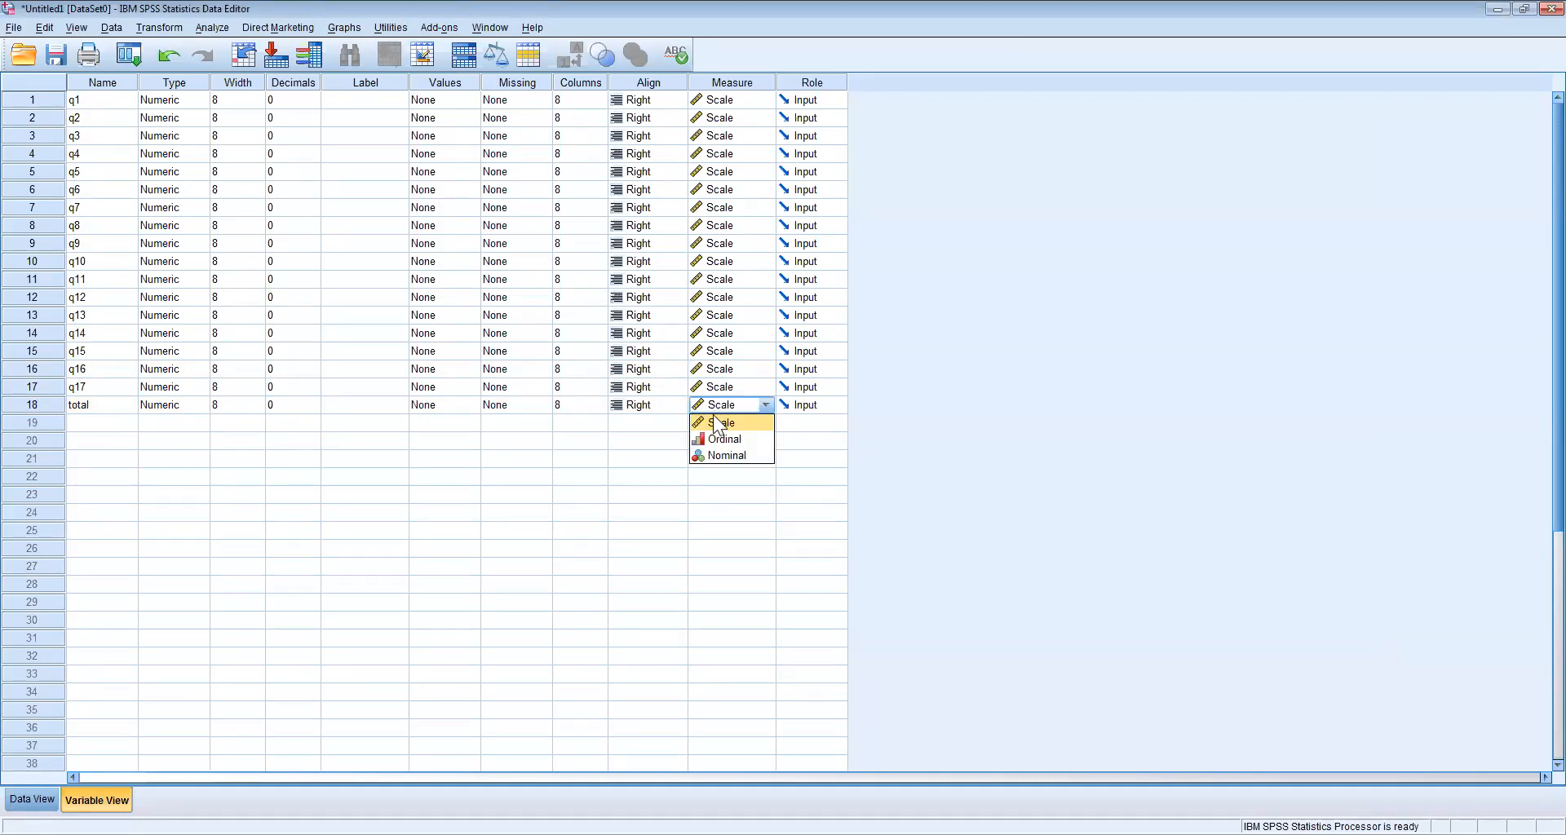
{"action": "left_click", "coordinate": [713, 423]}
{"action": "left_click", "coordinate": [580, 512]}
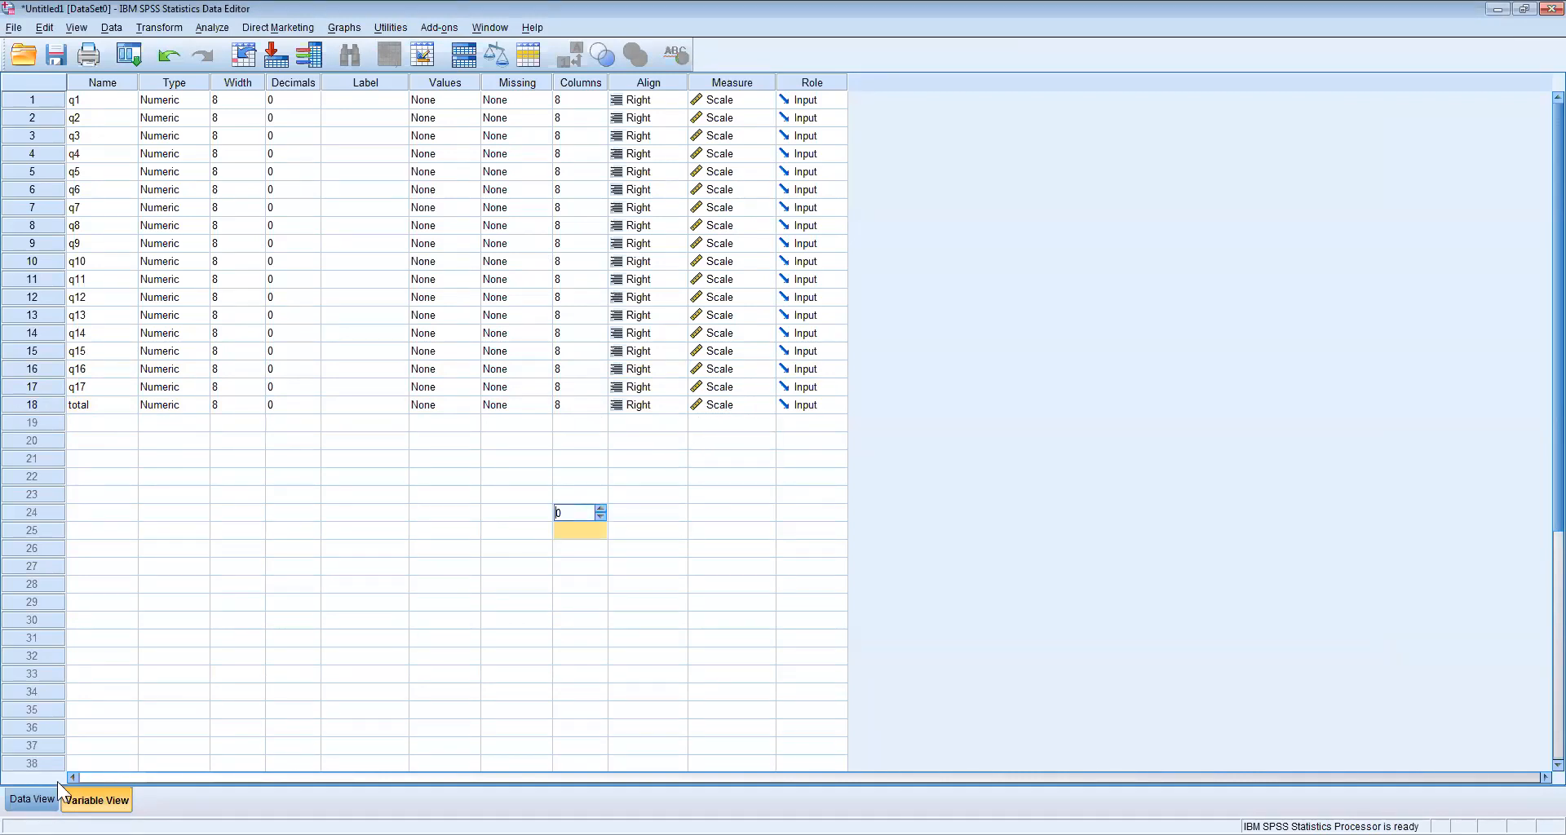
Step: Paste the copied values for q16, q17 and total into the data rows, starting at q16 in case 1
{"action": "left_click", "coordinate": [29, 799]}
{"action": "left_click_drag", "start_coordinate": [618, 583], "coordinate": [635, 572]}
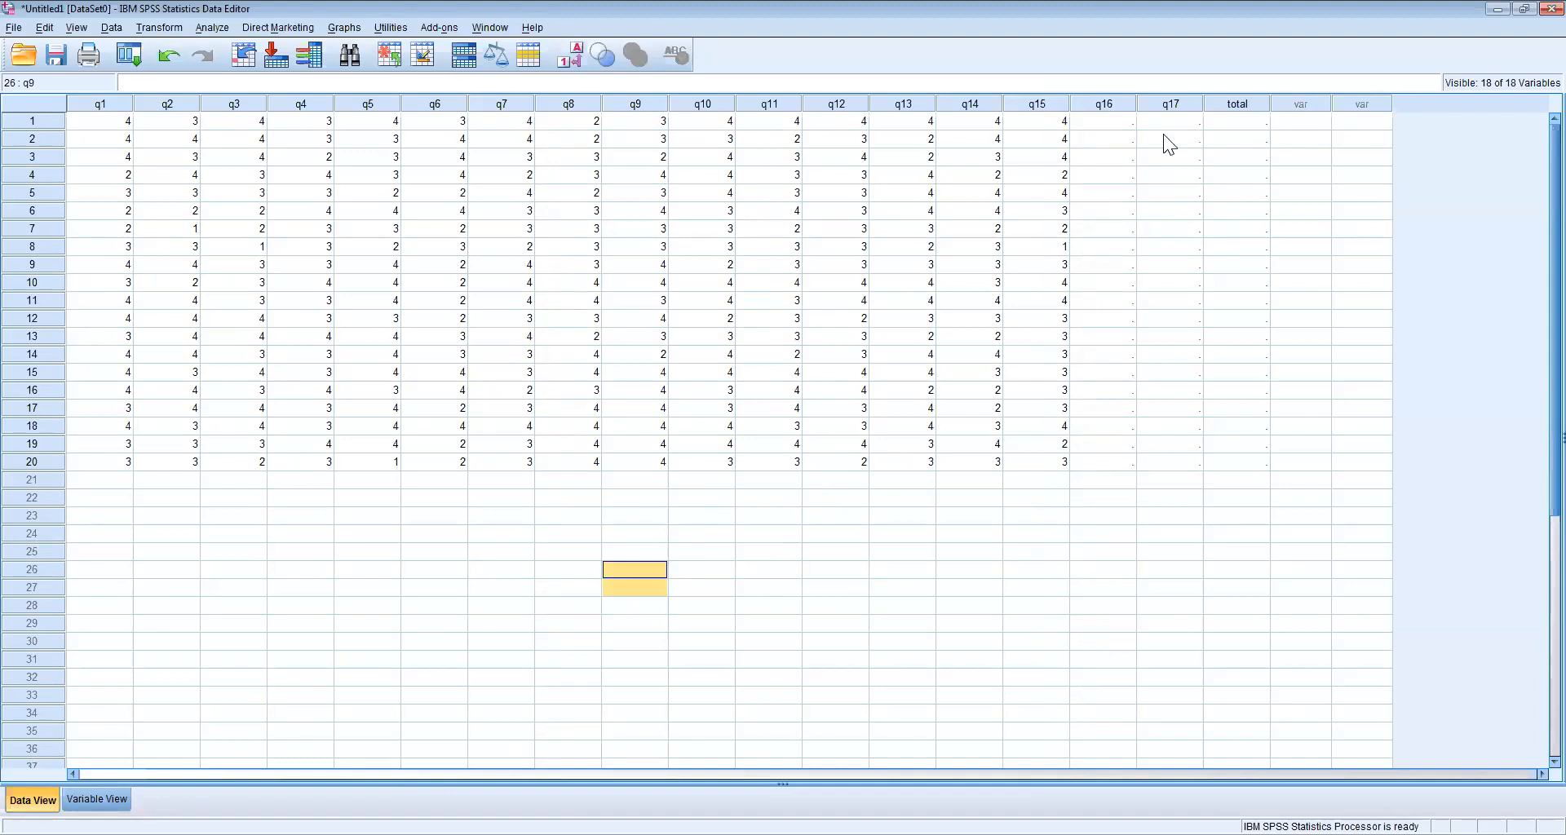
{"action": "left_click", "coordinate": [1130, 123]}
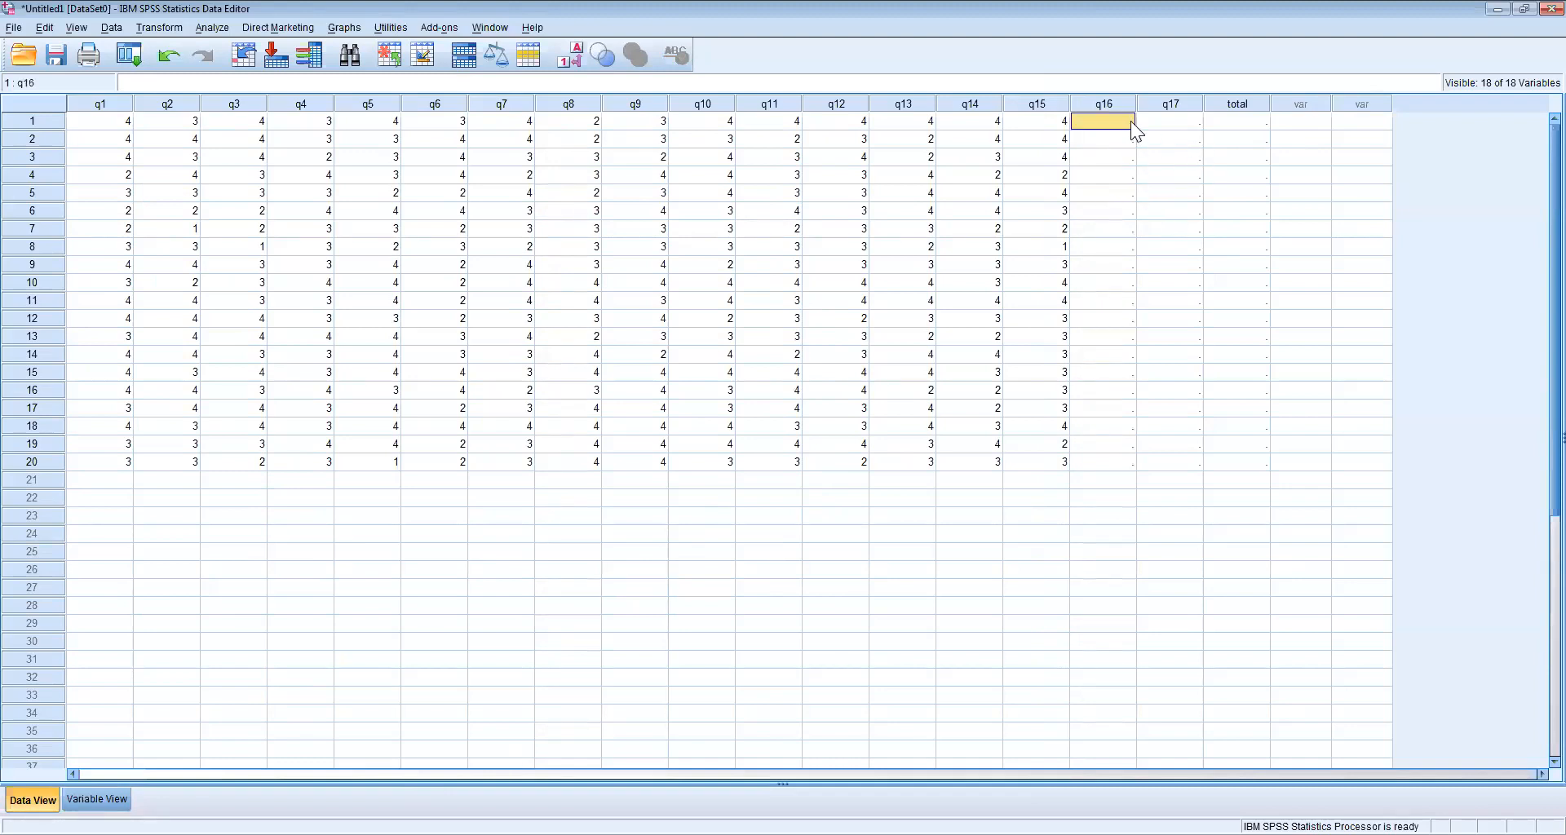
{"action": "key", "text": "ctrl+v"}
{"action": "scroll", "coordinate": [605, 512], "scroll_direction": "down", "scroll_amount": 4}
{"action": "scroll", "coordinate": [530, 554], "scroll_direction": "up", "scroll_amount": 4}
{"action": "left_click", "coordinate": [464, 585]}
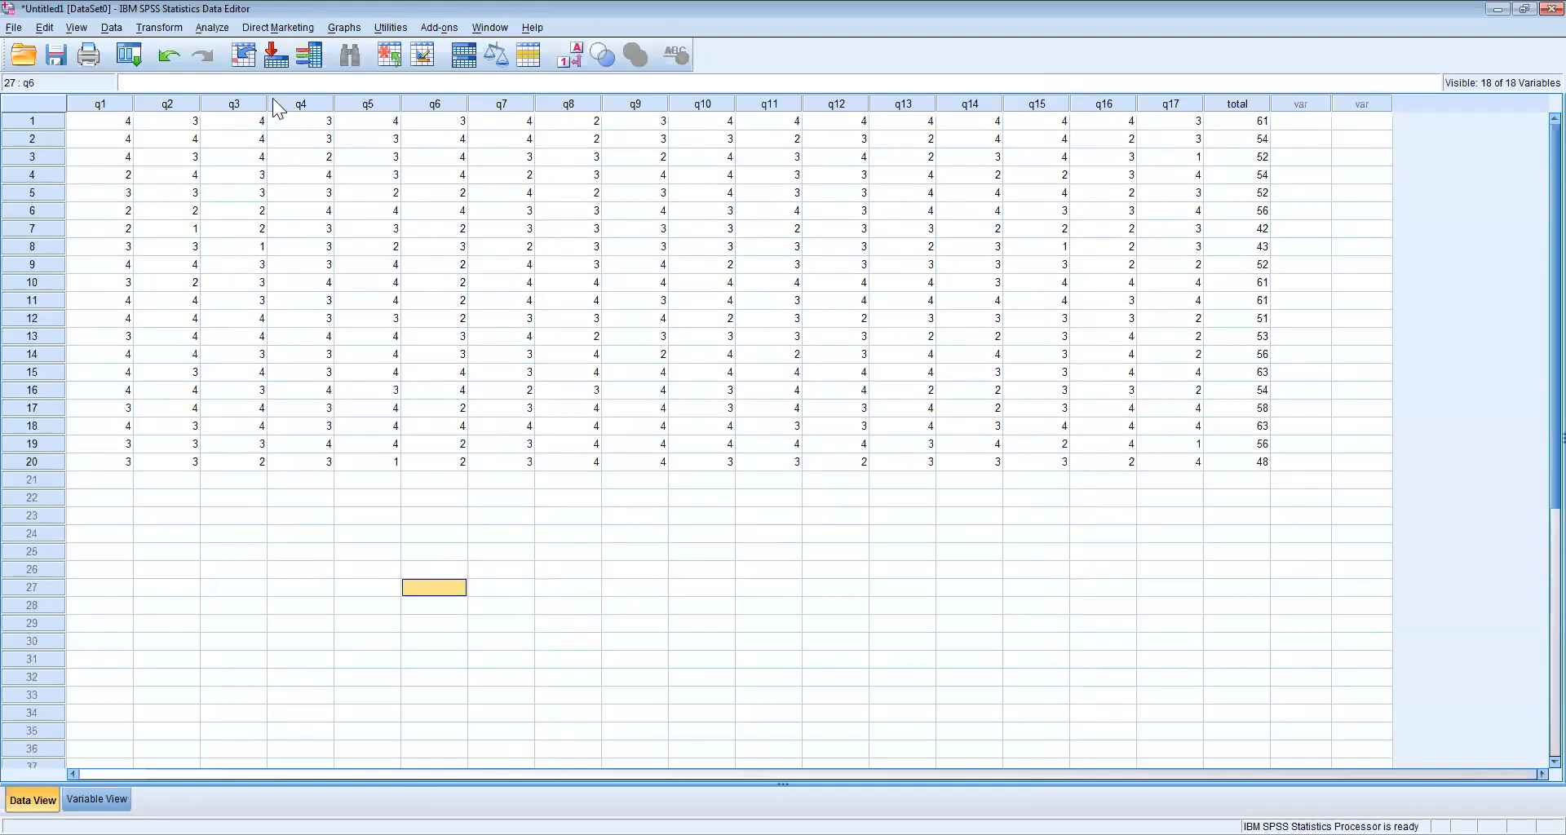
Step: Add q16, q17 and total to the variables of the bivariate correlation and check the full list
{"action": "key", "text": "alt+a"}
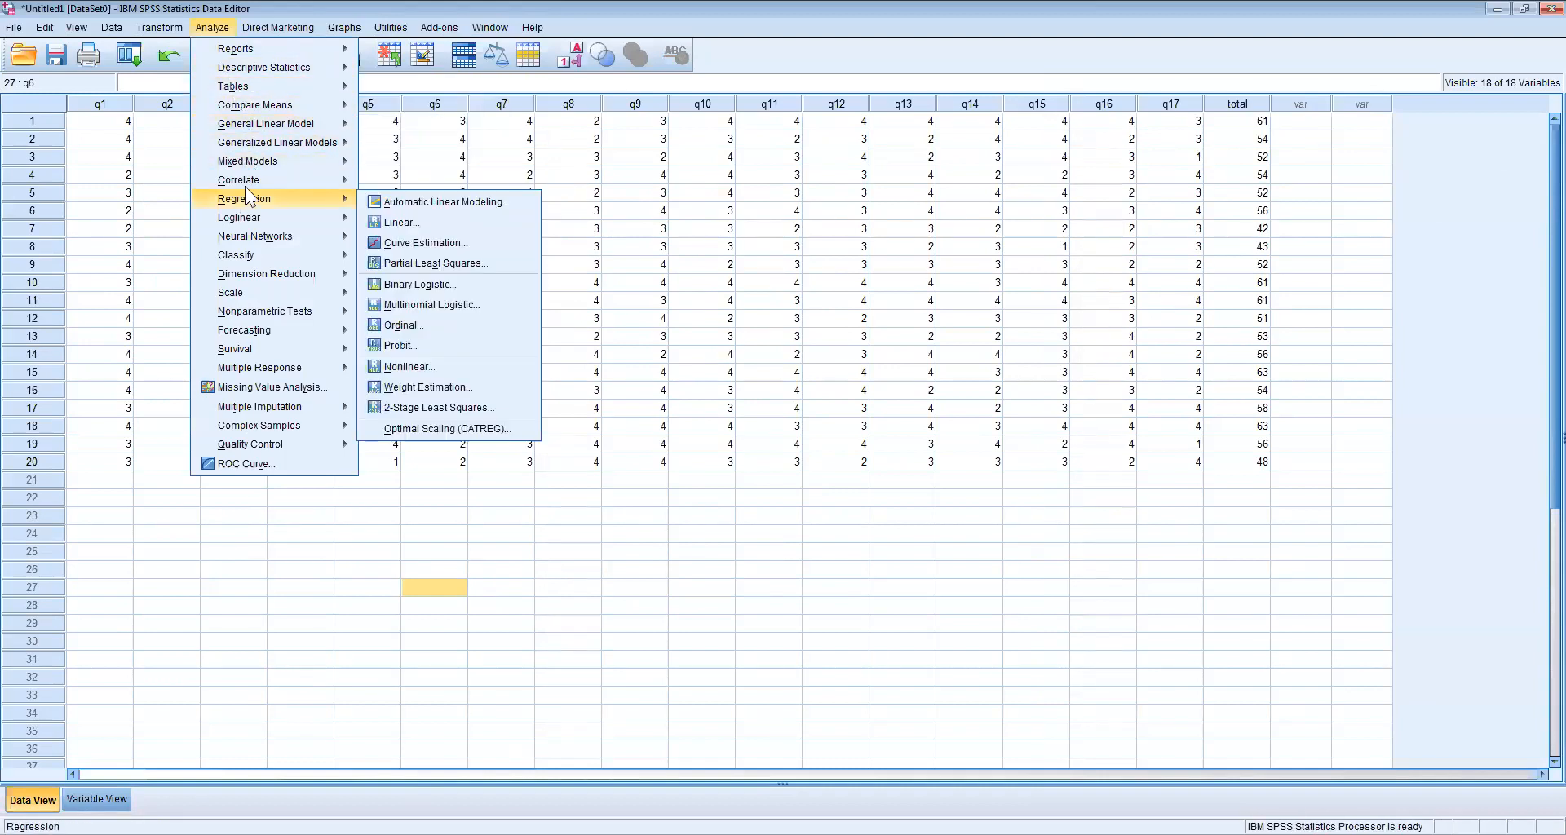
{"action": "mouse_move", "coordinate": [257, 181]}
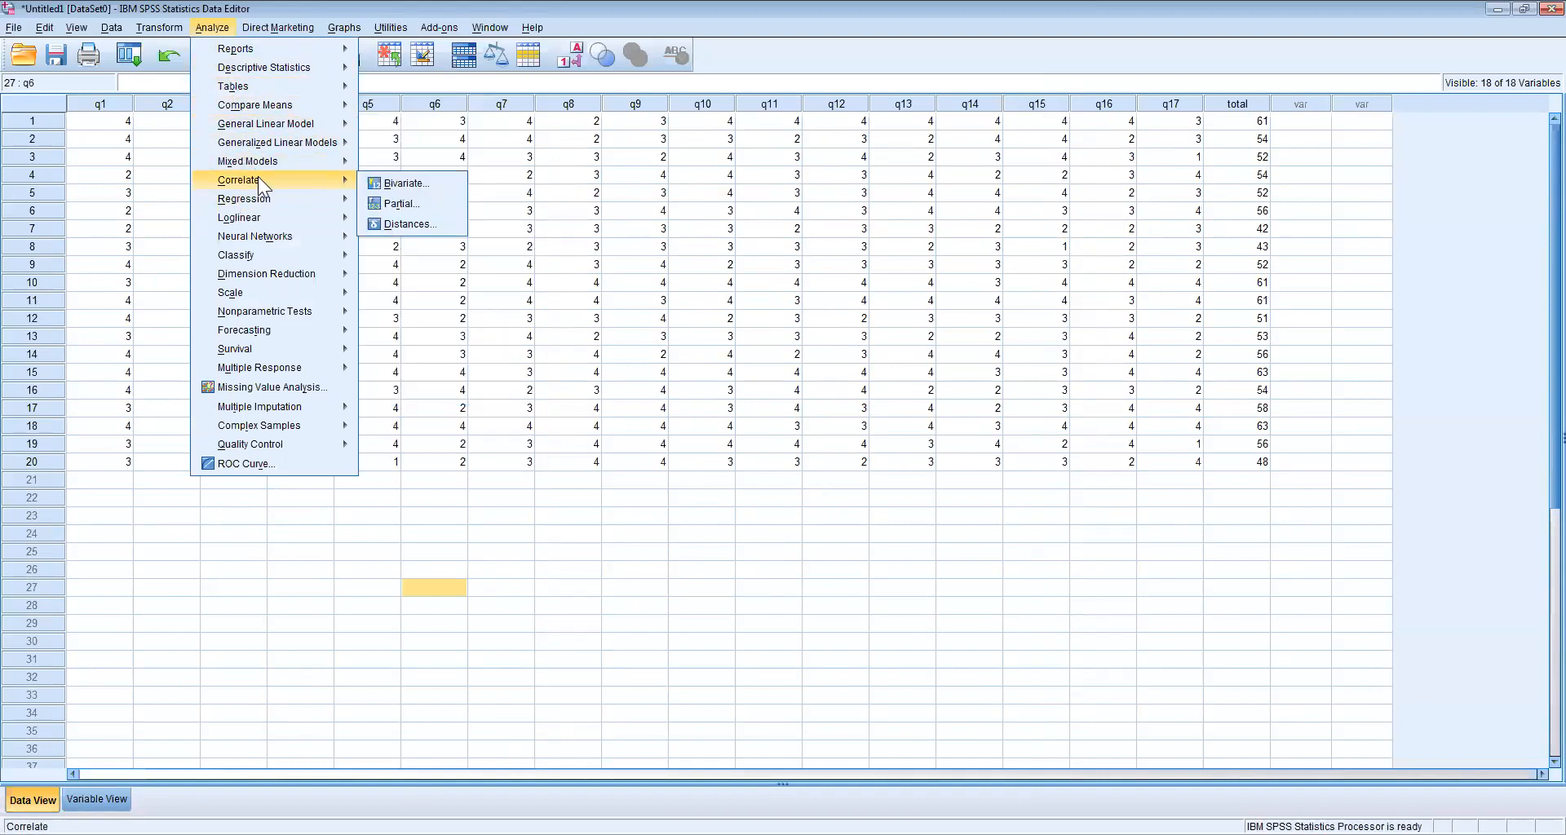
{"action": "left_click", "coordinate": [390, 181]}
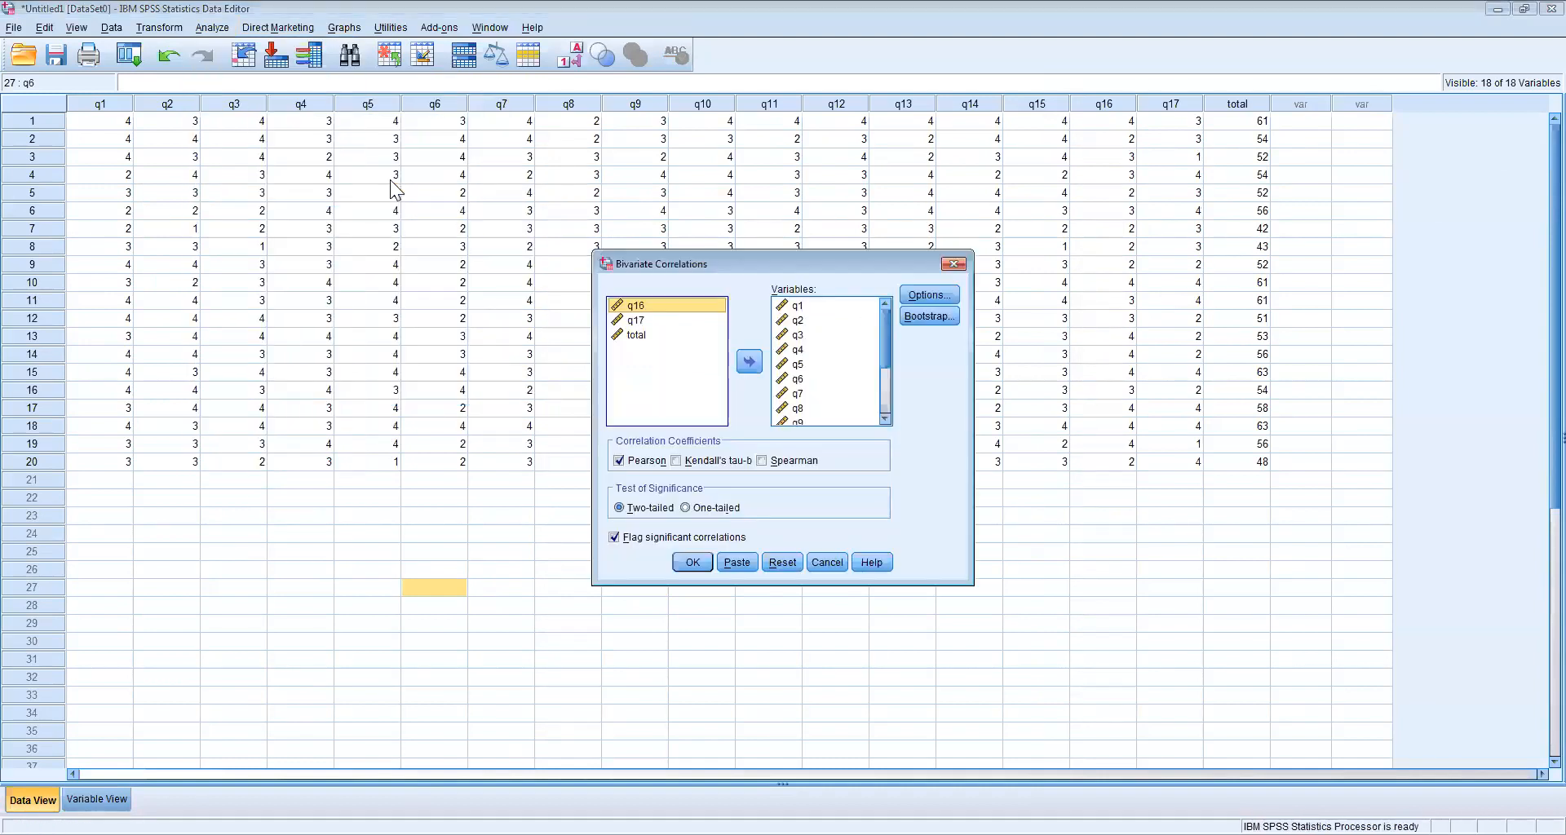
{"action": "left_click", "coordinate": [665, 334], "text": "shift"}
{"action": "left_click", "coordinate": [748, 361]}
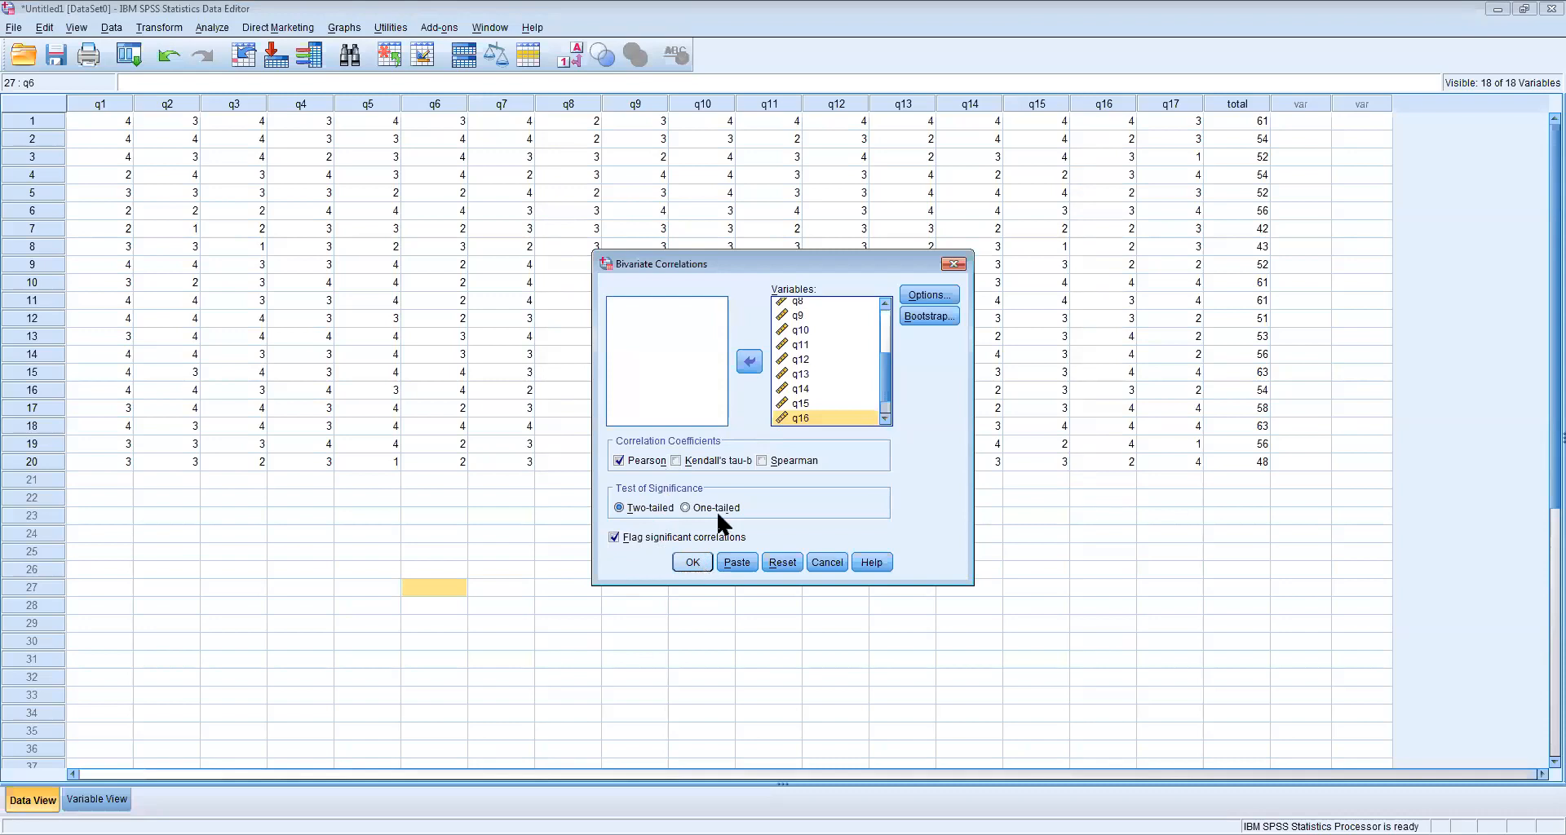
{"action": "left_click", "coordinate": [884, 341]}
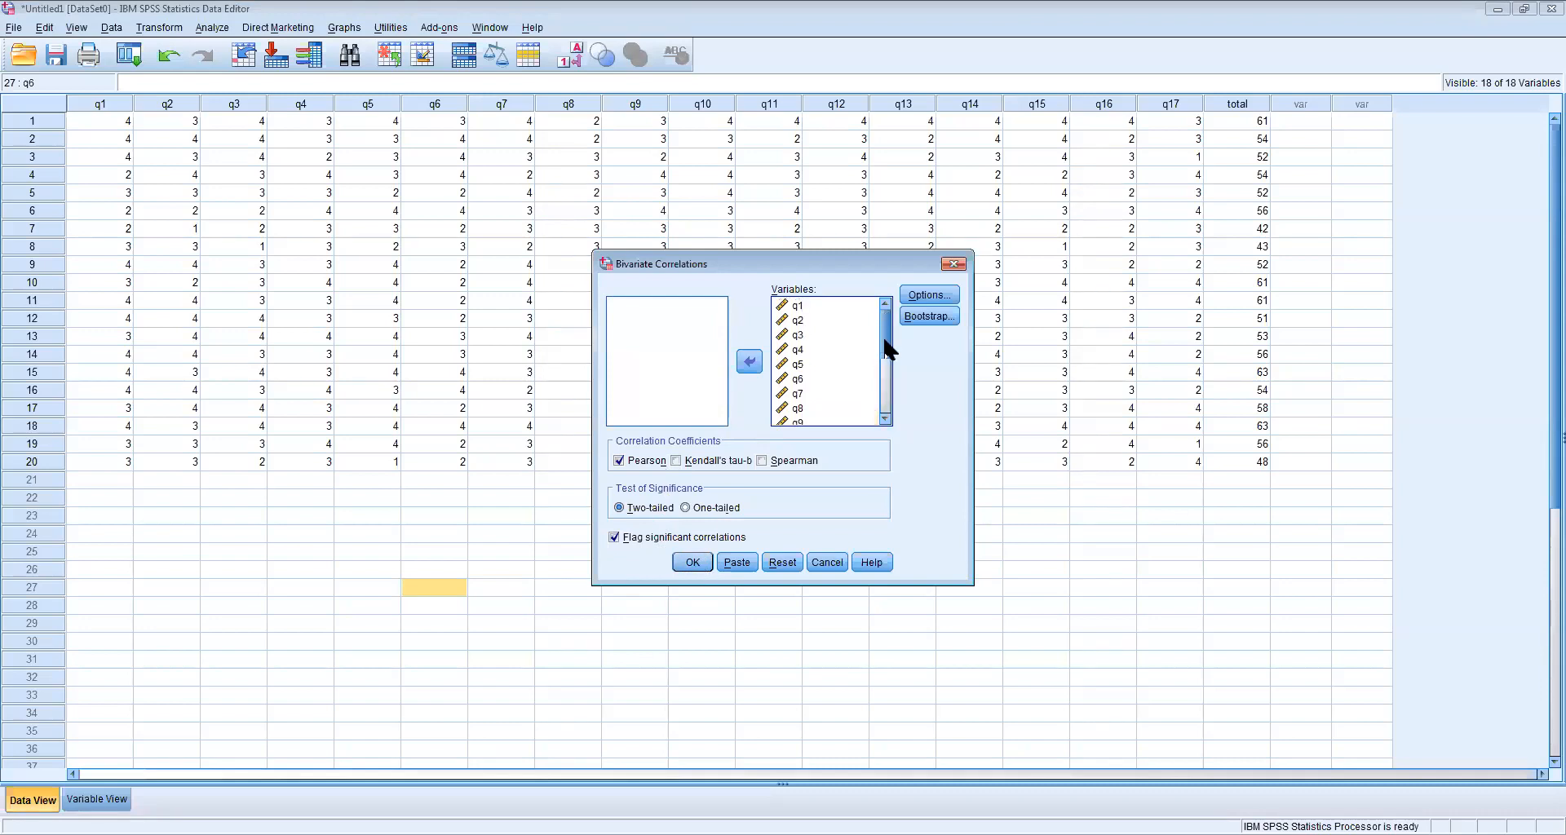
{"action": "left_click_drag", "start_coordinate": [887, 349], "coordinate": [873, 423]}
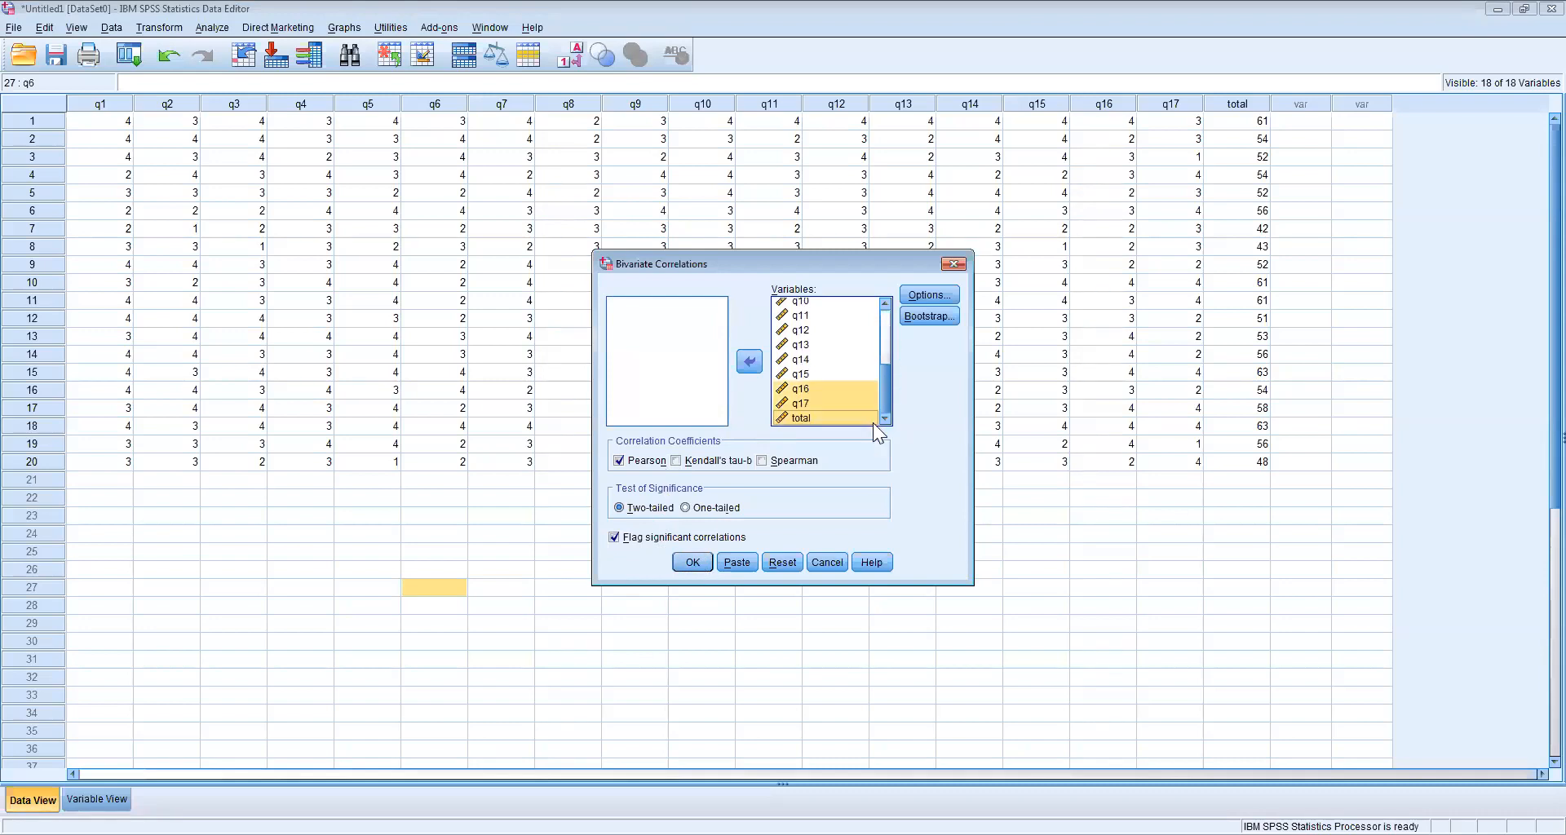
{"action": "left_click", "coordinate": [835, 346]}
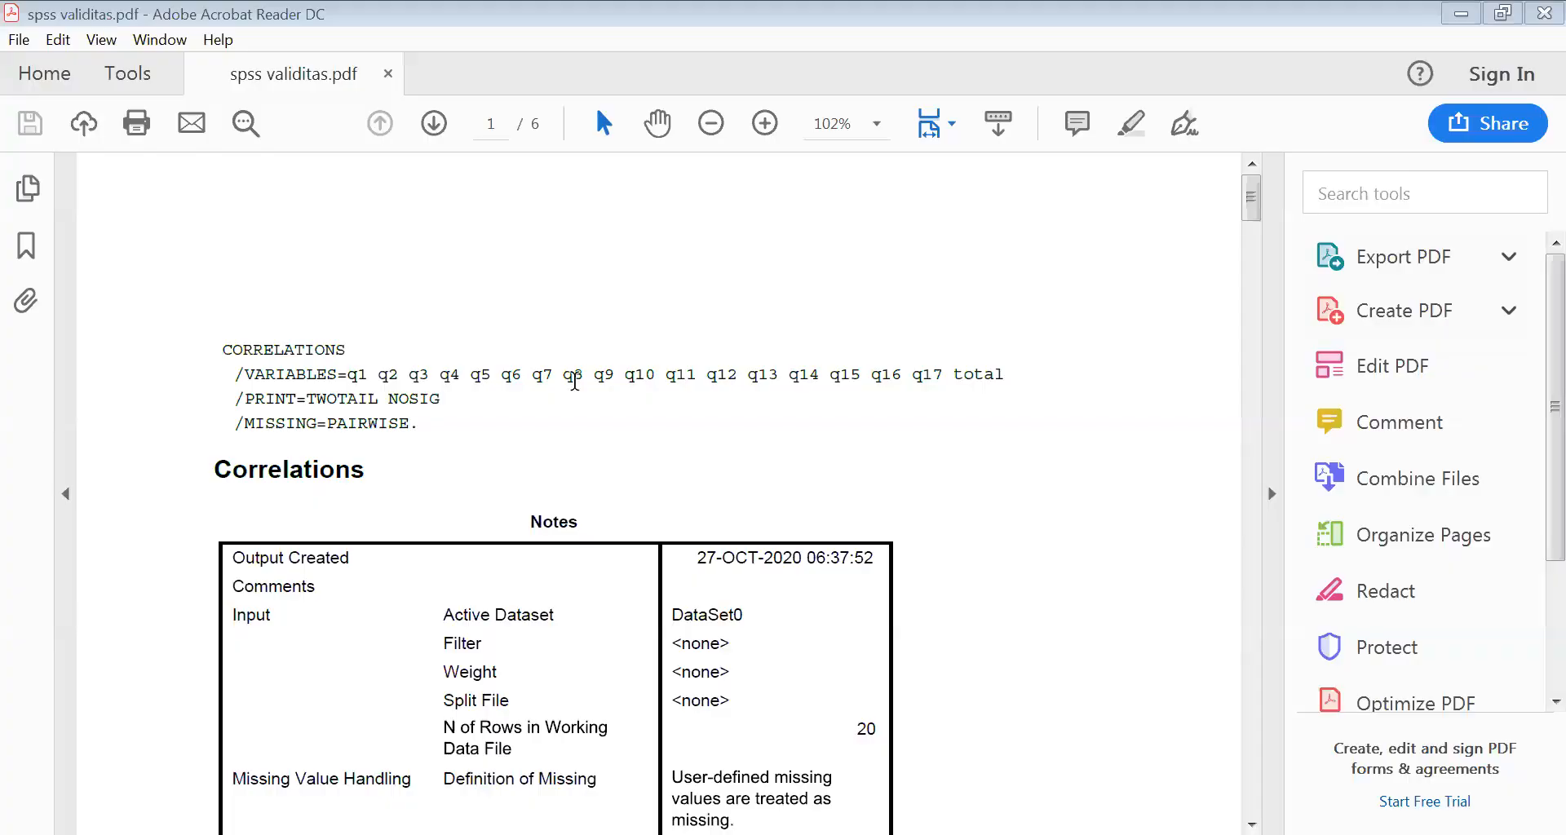
Step: Look through the correlation output in spss validitas.pdf in Adobe Acrobat Reader to find the table with the total column
{"action": "scroll", "coordinate": [571, 265], "scroll_direction": "down", "scroll_amount": 10}
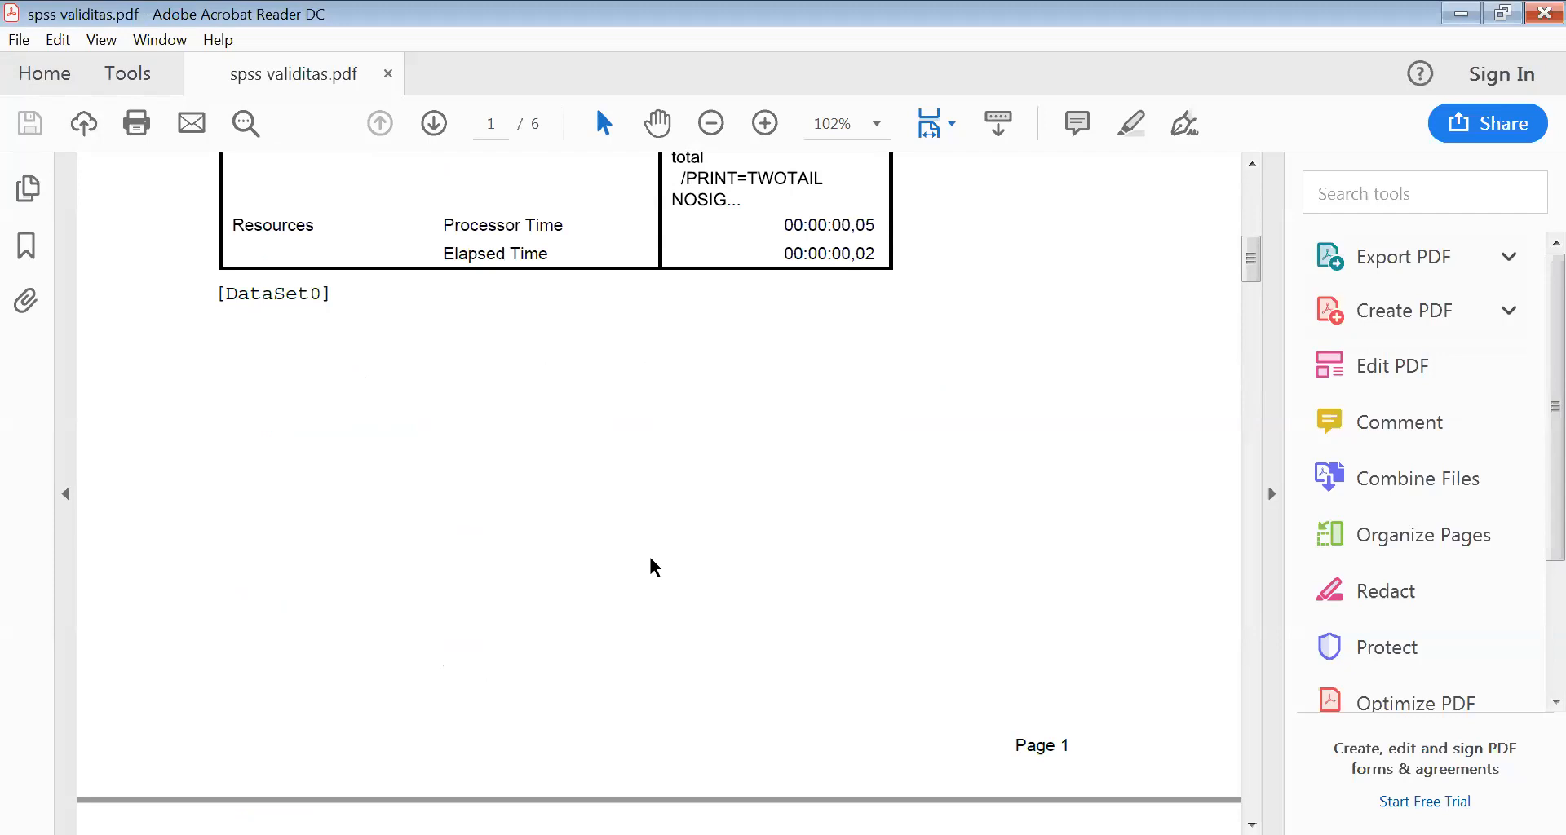
{"action": "scroll", "coordinate": [653, 567], "scroll_direction": "down", "scroll_amount": 5}
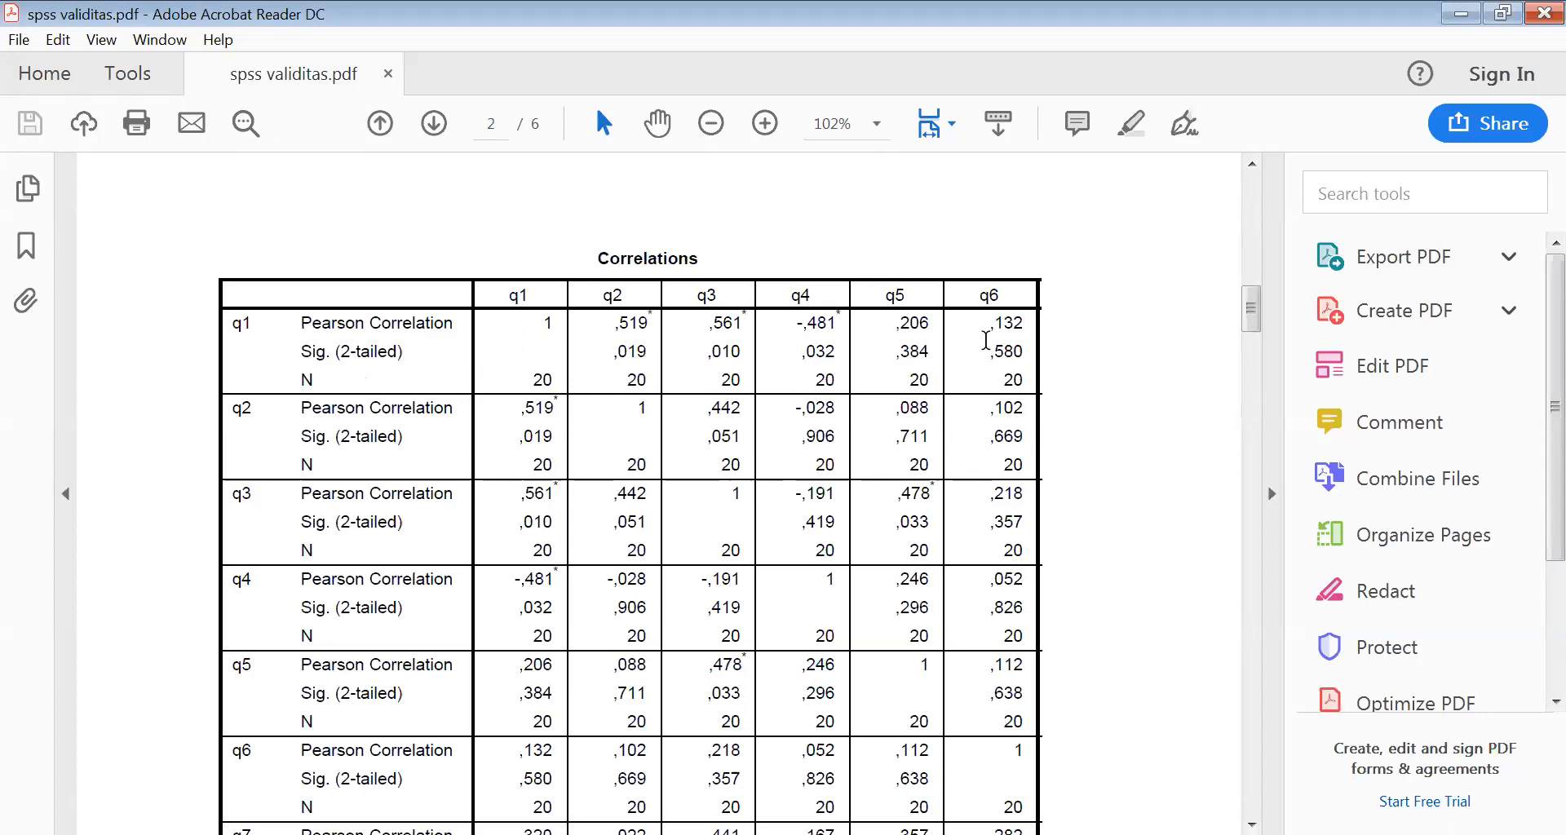
{"action": "scroll", "coordinate": [902, 423], "scroll_direction": "down", "scroll_amount": 11}
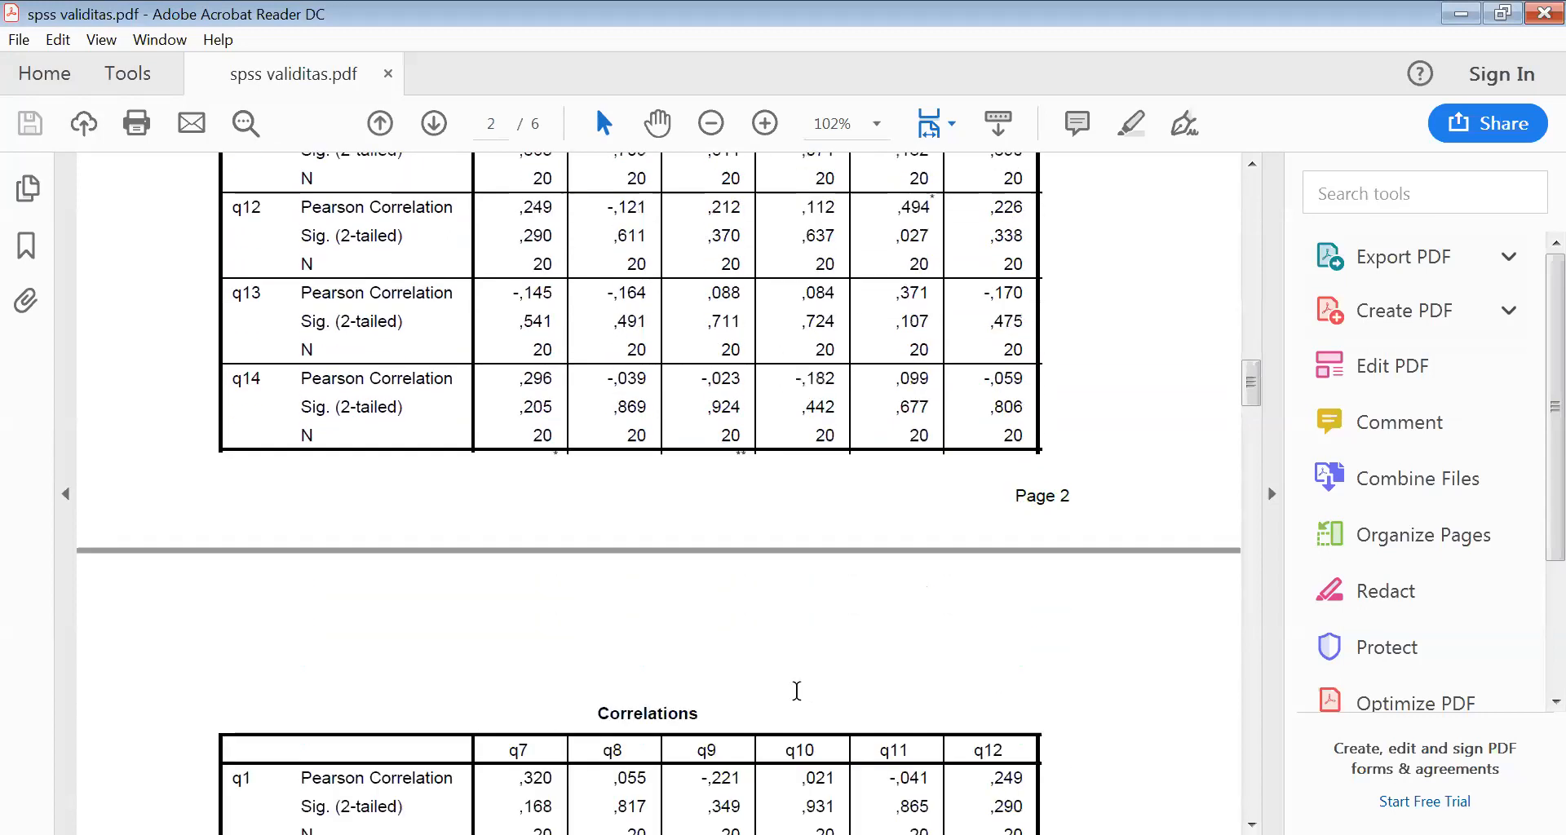
{"action": "scroll", "coordinate": [601, 514], "scroll_direction": "down", "scroll_amount": 8}
{"action": "scroll", "coordinate": [975, 601], "scroll_direction": "down", "scroll_amount": 10}
{"action": "scroll", "coordinate": [908, 660], "scroll_direction": "down", "scroll_amount": 13}
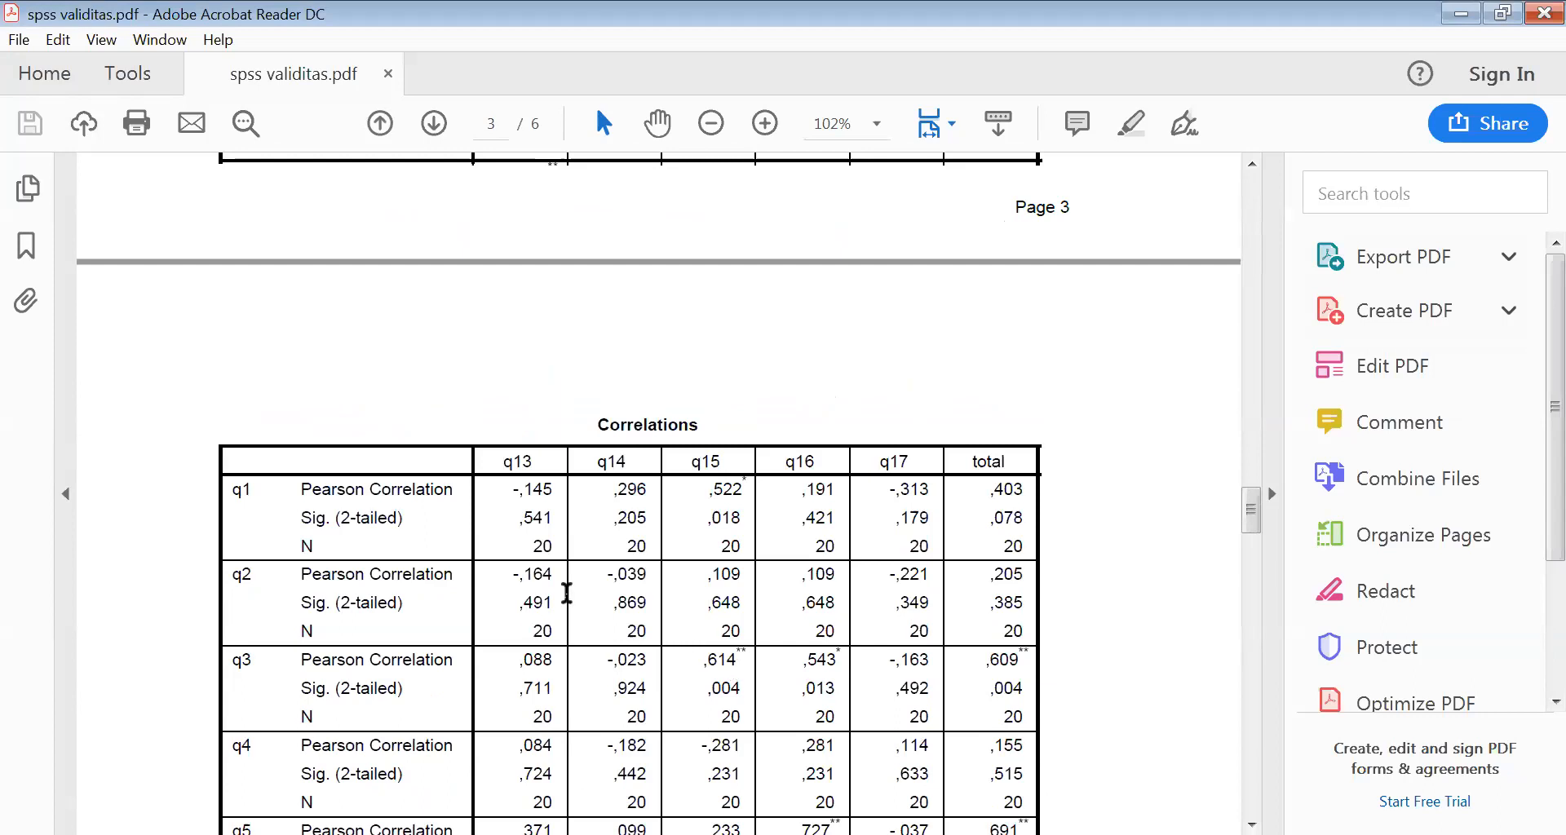
{"action": "scroll", "coordinate": [999, 636], "scroll_direction": "down", "scroll_amount": 3}
{"action": "scroll", "coordinate": [987, 580], "scroll_direction": "down", "scroll_amount": 13}
{"action": "scroll", "coordinate": [988, 576], "scroll_direction": "up", "scroll_amount": 13}
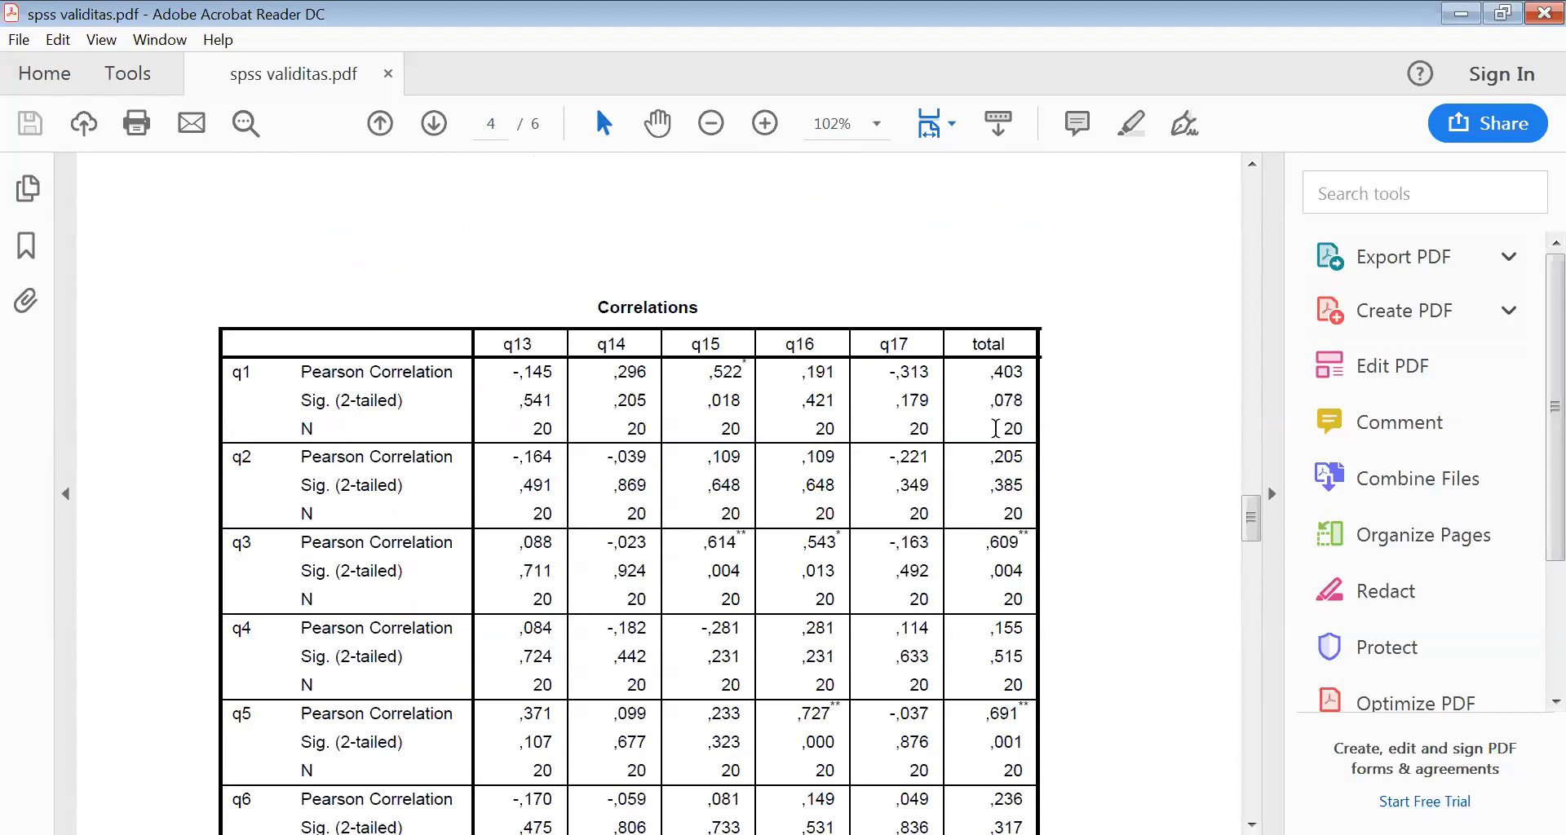
Step: Examine the correlations with total for items q1 to q14, including their significance values and flags
{"action": "scroll", "coordinate": [998, 512], "scroll_direction": "down", "scroll_amount": 1}
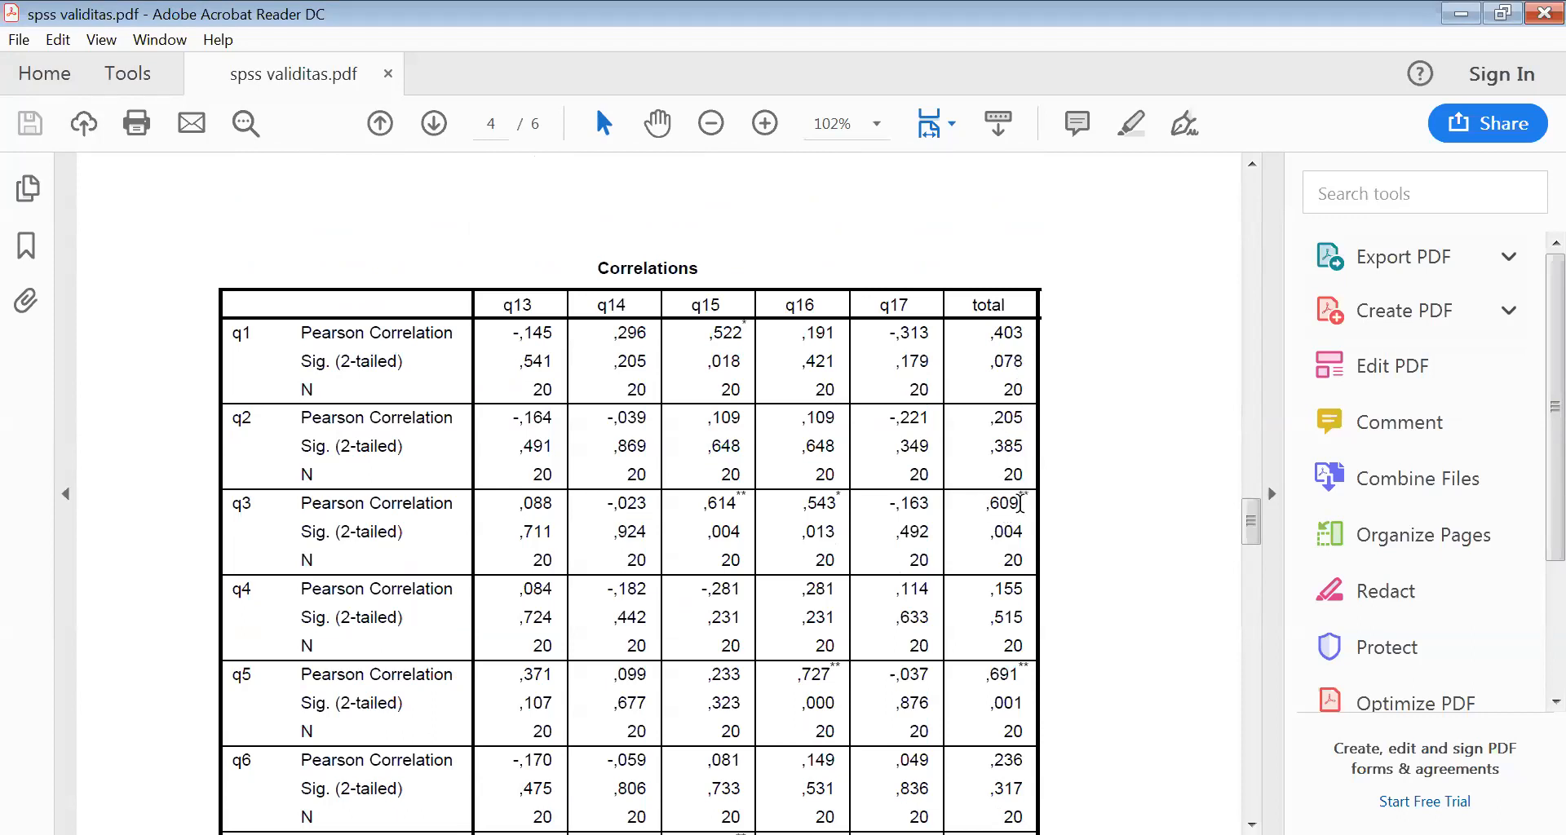
{"action": "scroll", "coordinate": [1008, 563], "scroll_direction": "down", "scroll_amount": 1}
{"action": "scroll", "coordinate": [1007, 571], "scroll_direction": "down", "scroll_amount": 1}
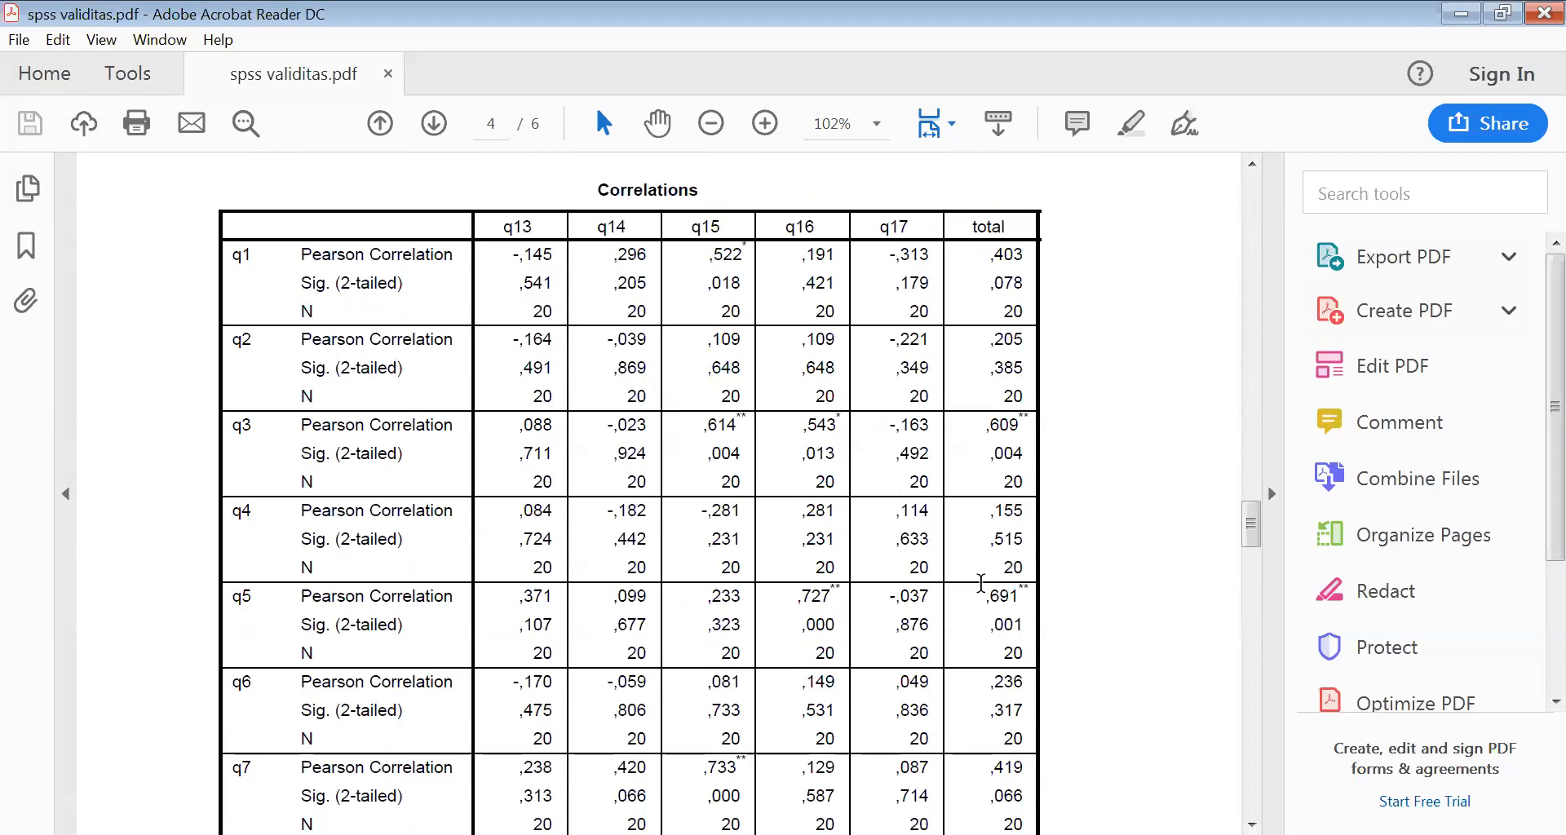
{"action": "scroll", "coordinate": [985, 612], "scroll_direction": "down", "scroll_amount": 2}
{"action": "scroll", "coordinate": [984, 612], "scroll_direction": "down", "scroll_amount": 4}
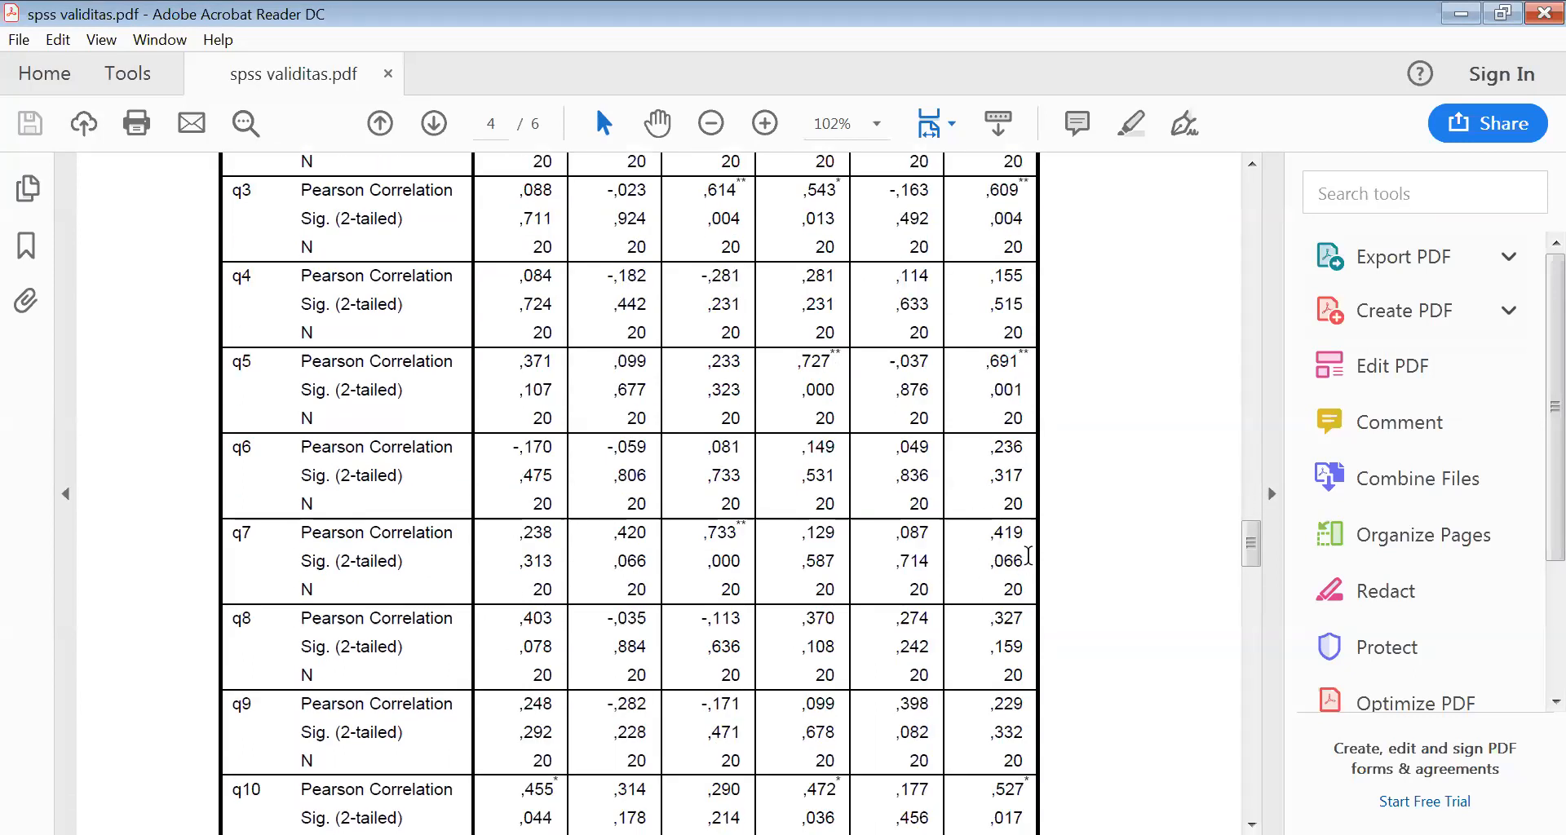
{"action": "scroll", "coordinate": [1015, 552], "scroll_direction": "down", "scroll_amount": 5}
{"action": "scroll", "coordinate": [1015, 552], "scroll_direction": "down", "scroll_amount": 7}
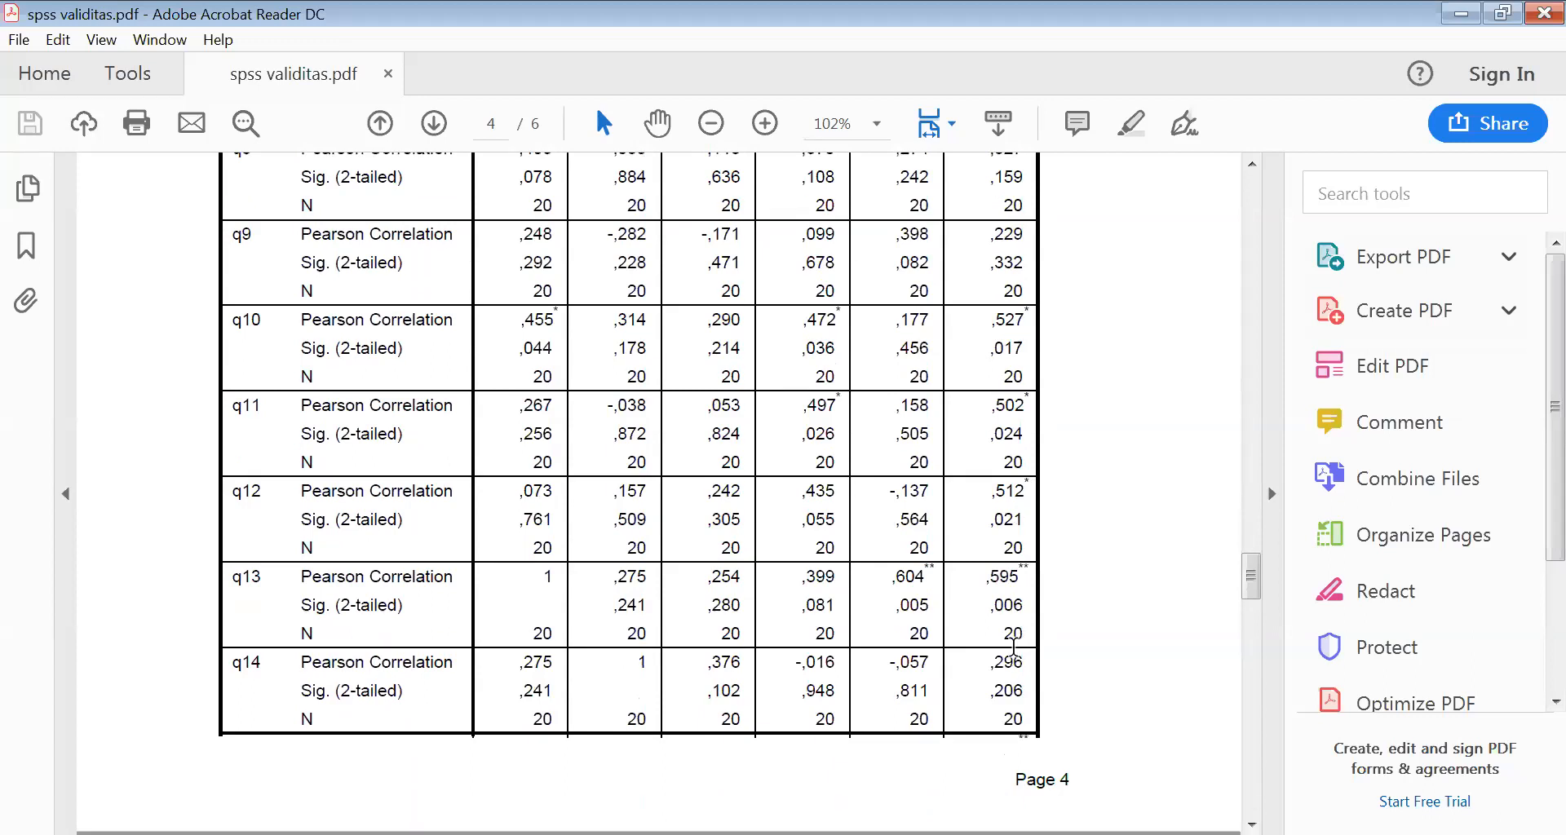
{"action": "scroll", "coordinate": [1011, 636], "scroll_direction": "up", "scroll_amount": 12}
{"action": "scroll", "coordinate": [1004, 534], "scroll_direction": "up", "scroll_amount": 10}
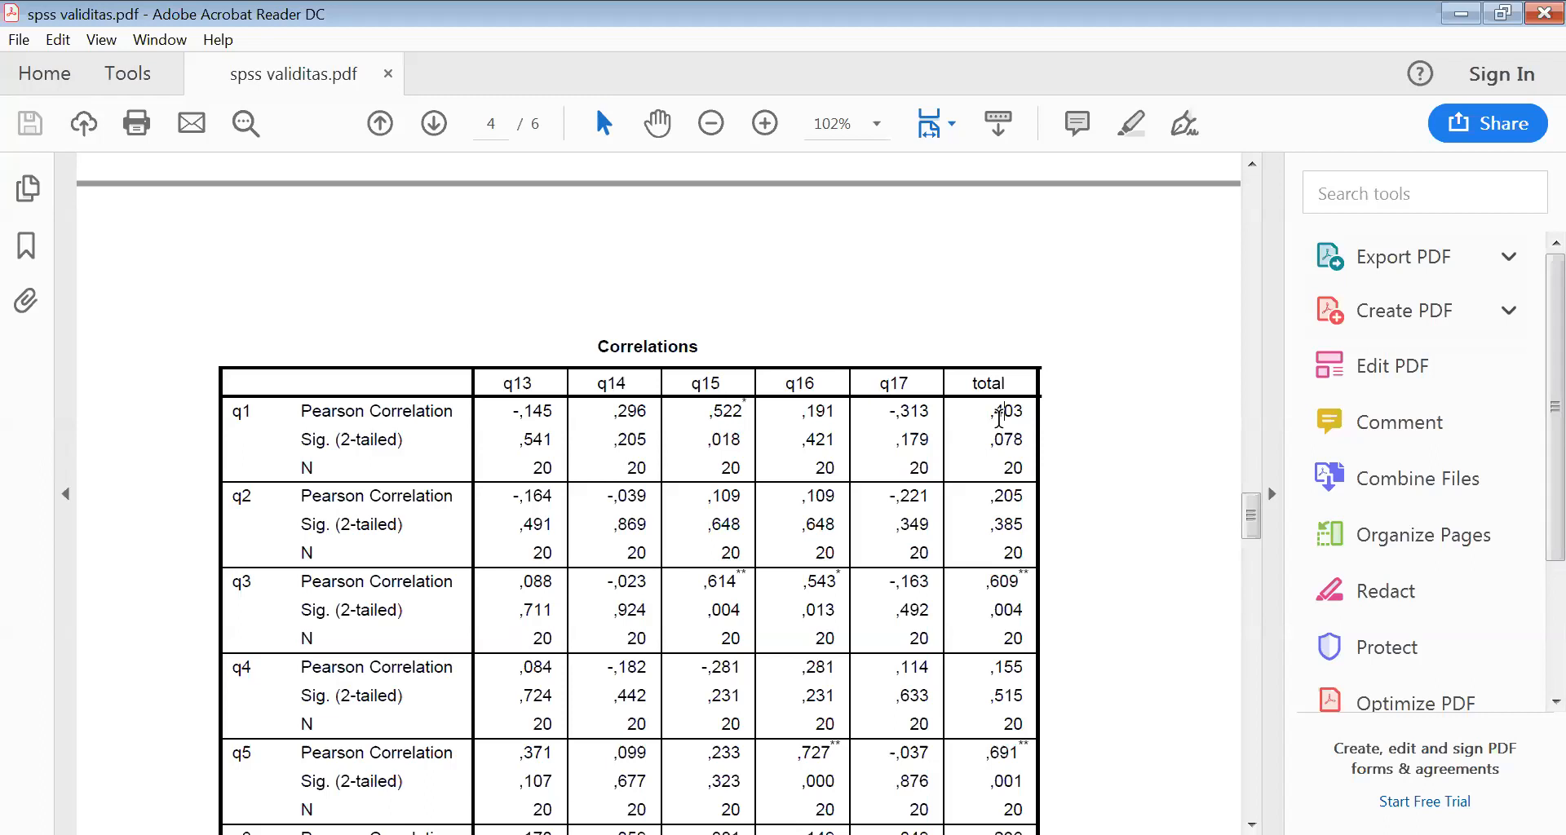
Step: Check the Pearson correlation with total for each of the items q1 to q4, marking the values in the table
{"action": "left_click_drag", "start_coordinate": [988, 411], "coordinate": [1030, 412]}
{"action": "left_click", "coordinate": [1000, 407]}
{"action": "double_click", "coordinate": [996, 499]}
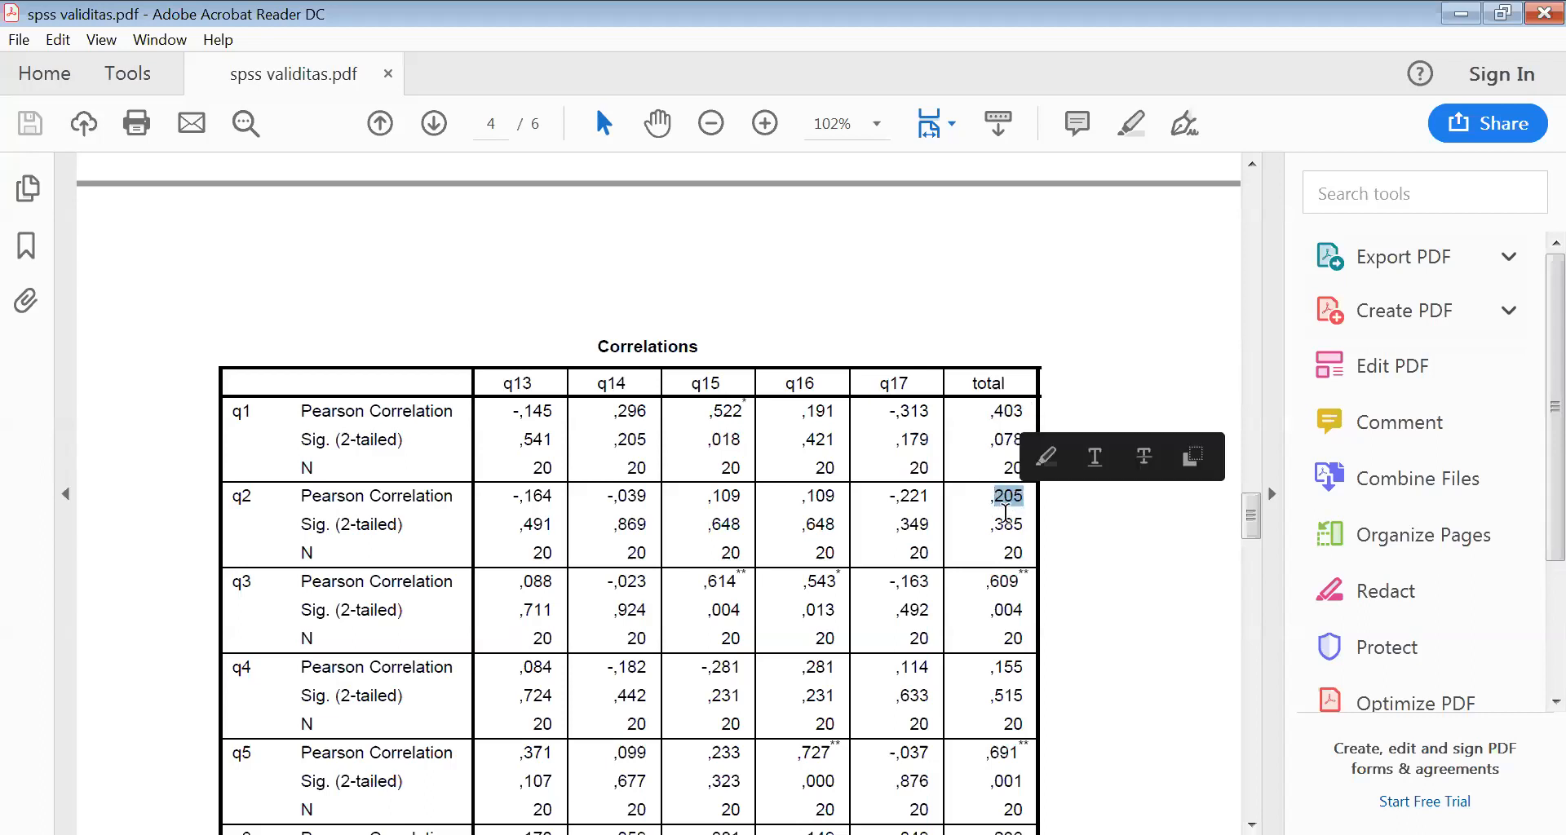
{"action": "left_click_drag", "start_coordinate": [989, 581], "coordinate": [1027, 585]}
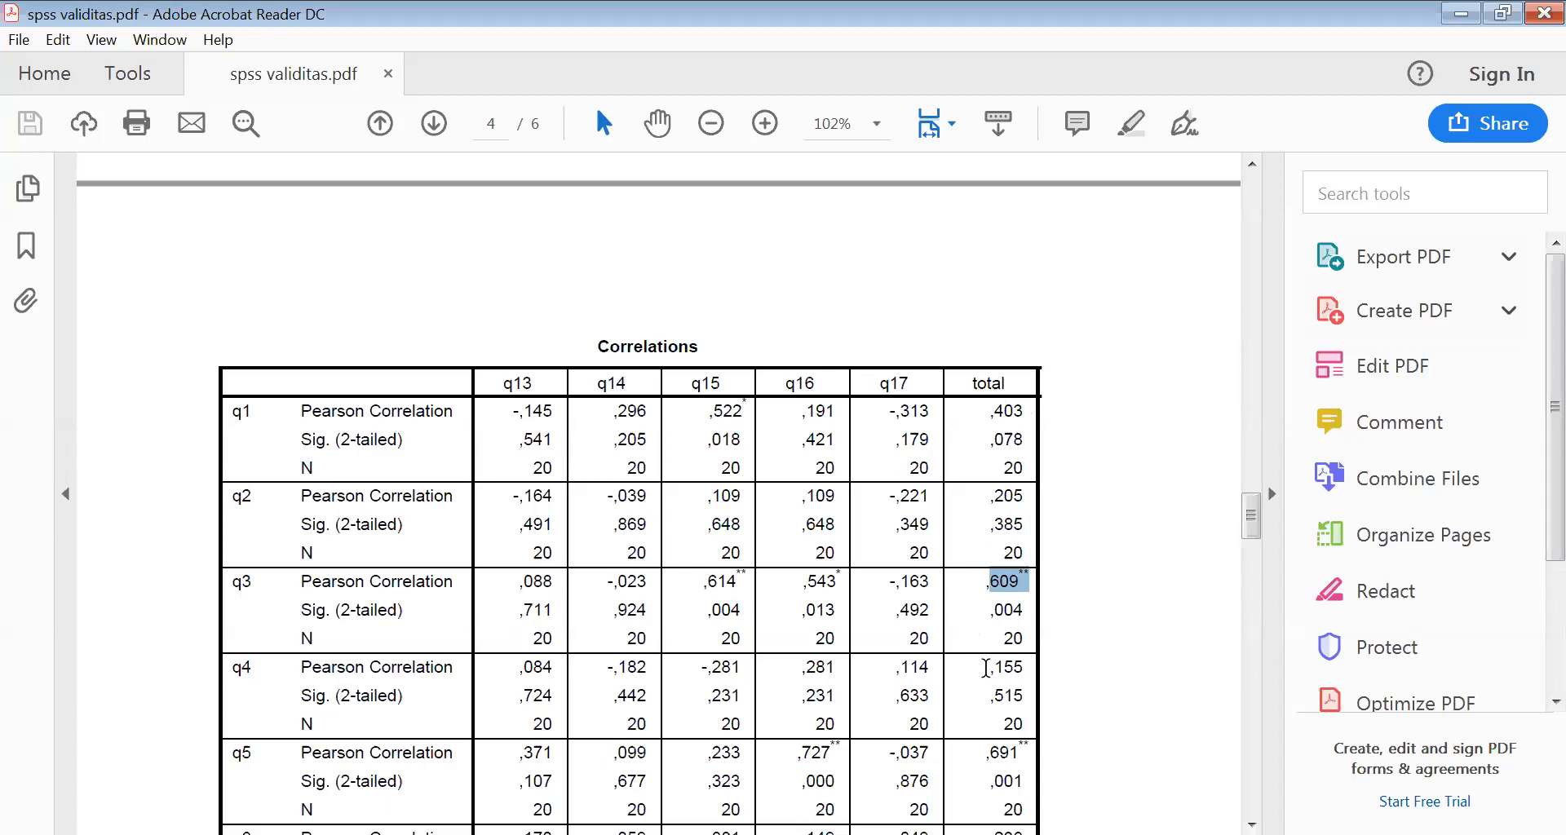
{"action": "left_click_drag", "start_coordinate": [992, 667], "coordinate": [1031, 667]}
{"action": "scroll", "coordinate": [965, 695], "scroll_direction": "down", "scroll_amount": 5}
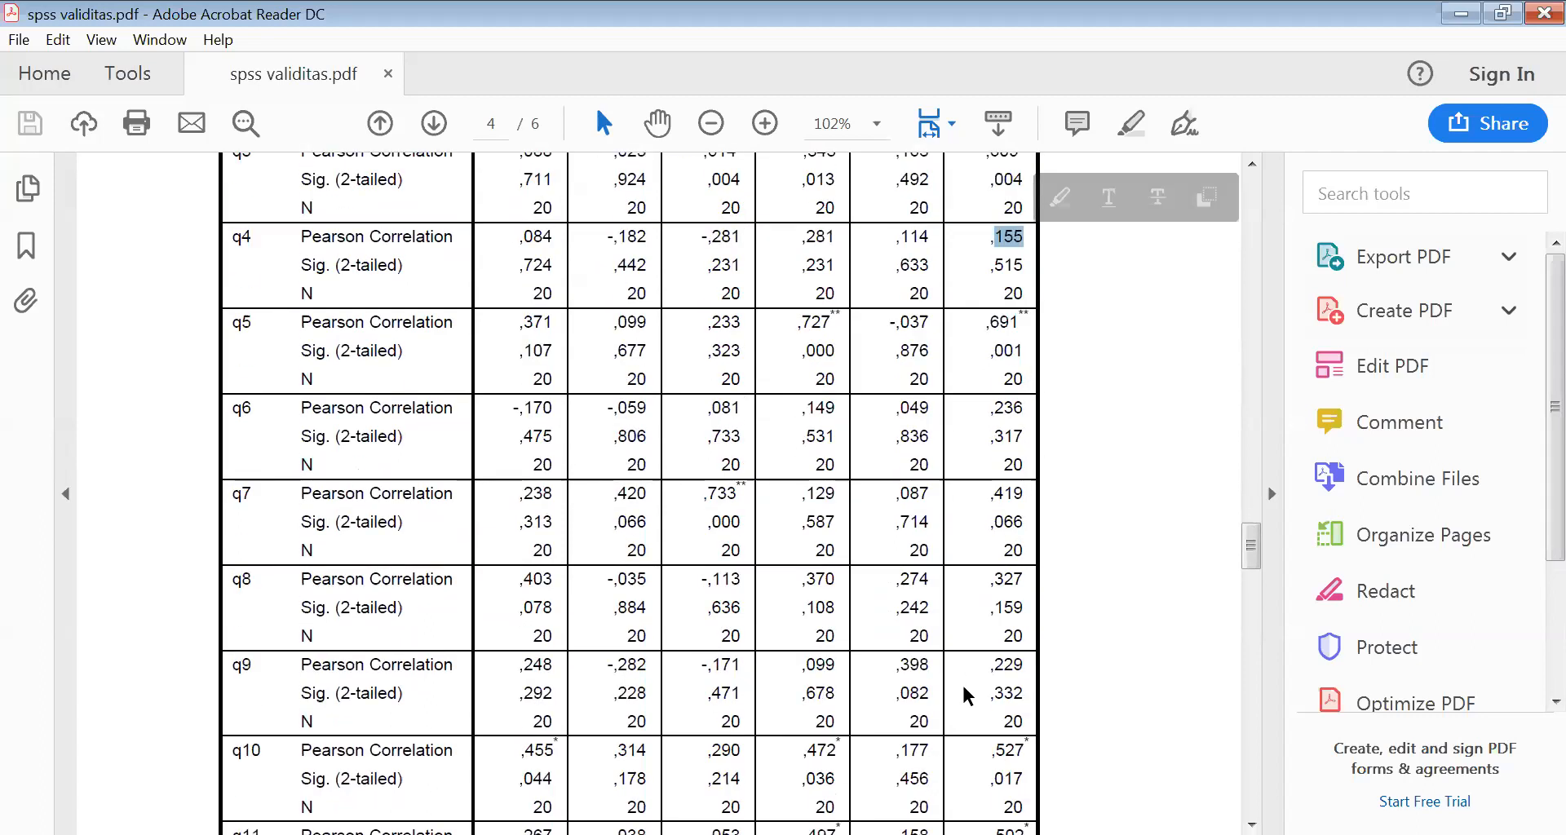
{"action": "scroll", "coordinate": [965, 696], "scroll_direction": "up", "scroll_amount": 3}
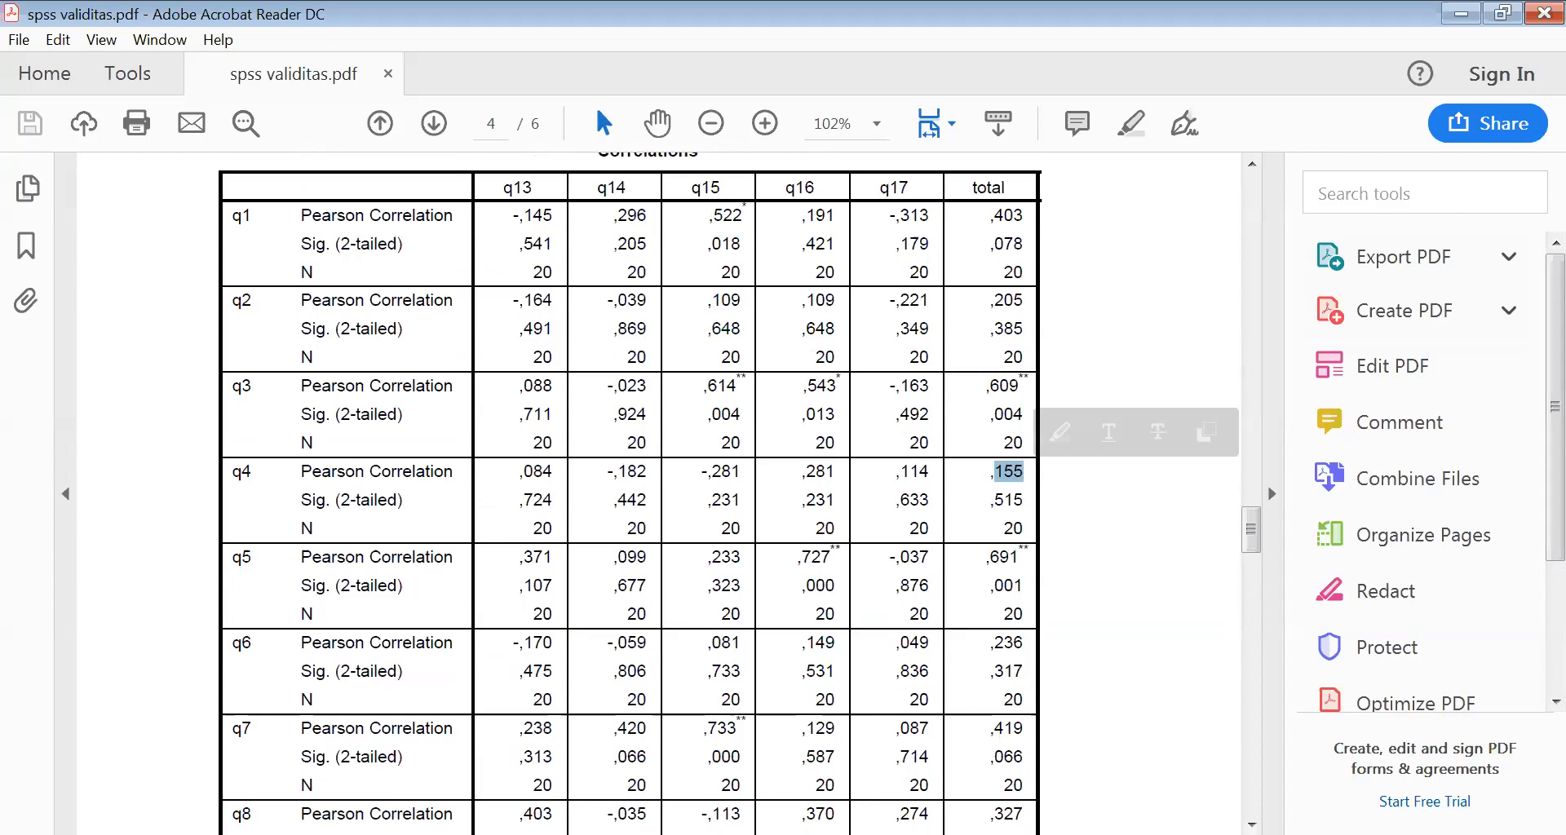